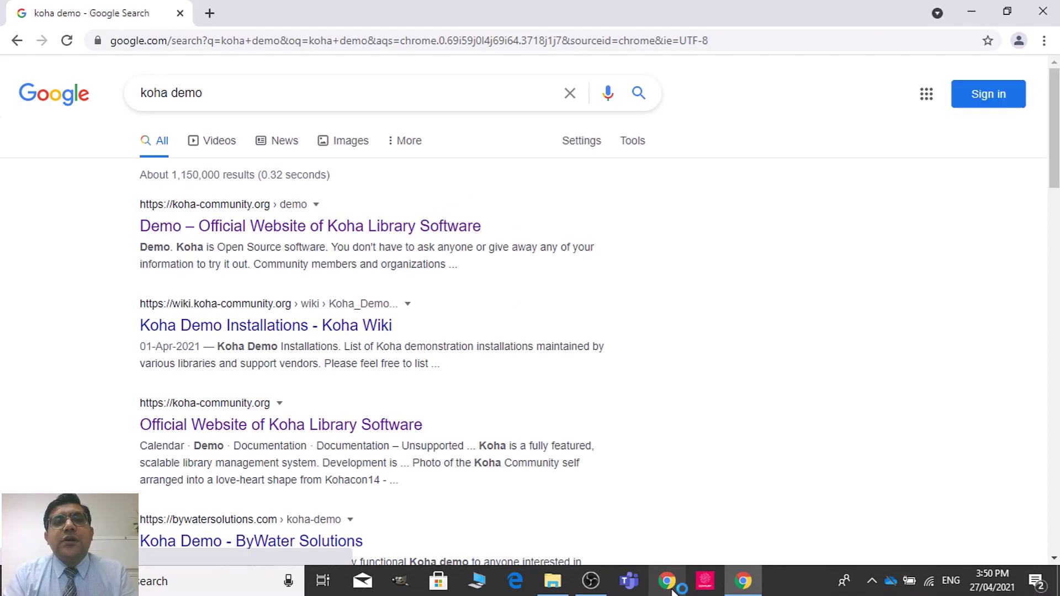
# Step: Open the Biblibre UNIMARC demo's staff interface in a new tab
pyautogui.moveTo(558, 593)
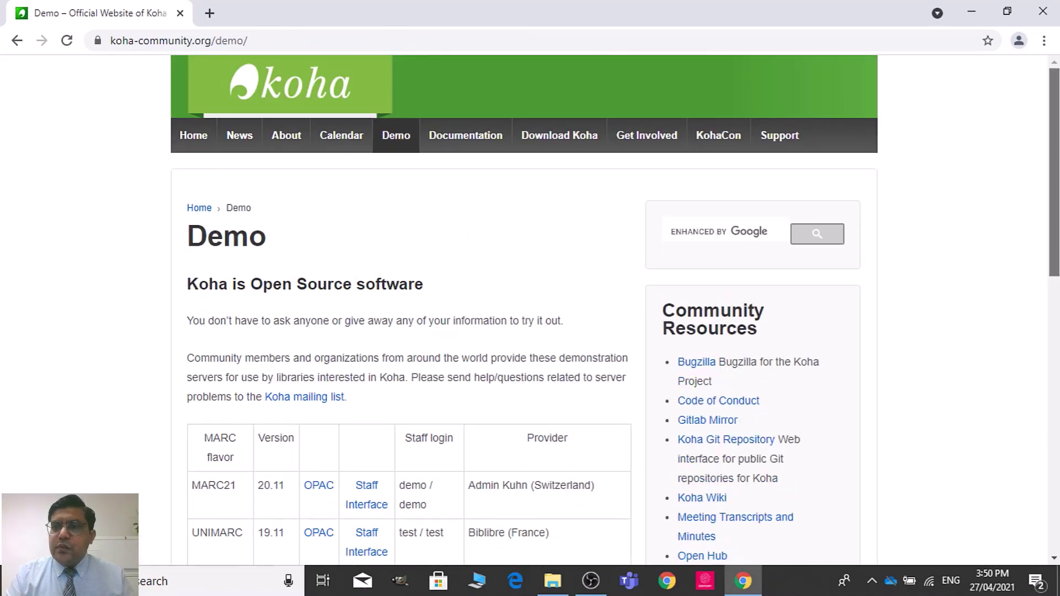
pyautogui.scroll(-6, 615, 307)
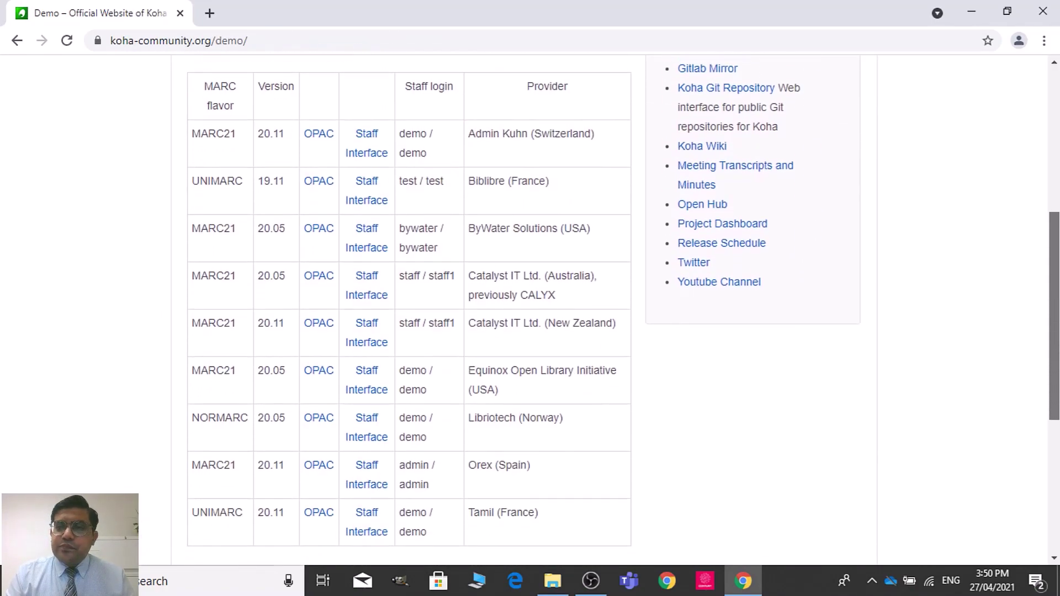
pyautogui.rightClick(382, 193)
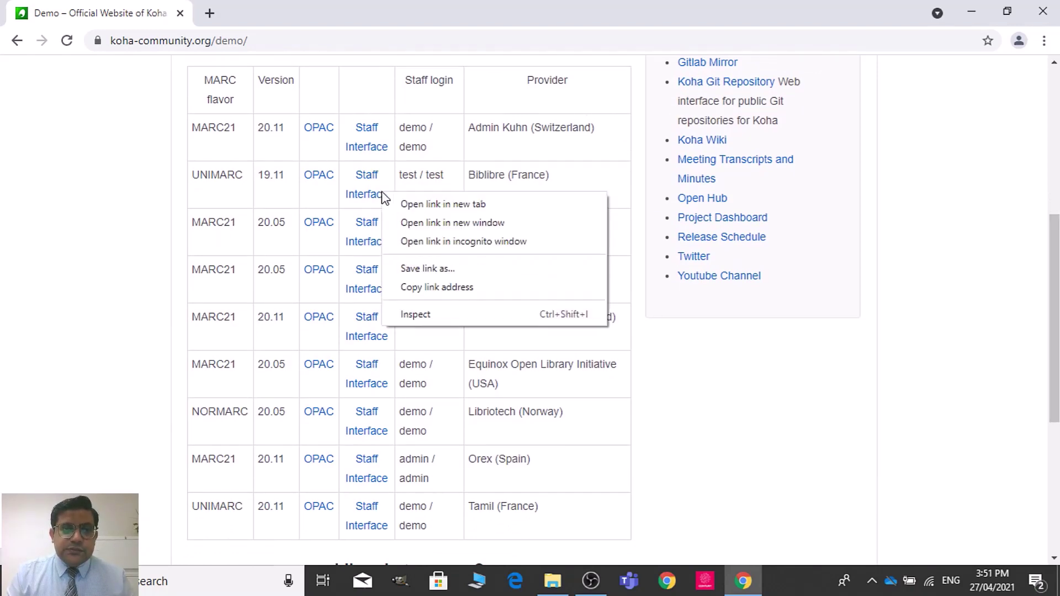
pyautogui.click(408, 205)
# Step: Open two copies of the UNIMARC online catalog in new tabs, then return to the staff login
pyautogui.rightClick(318, 175)
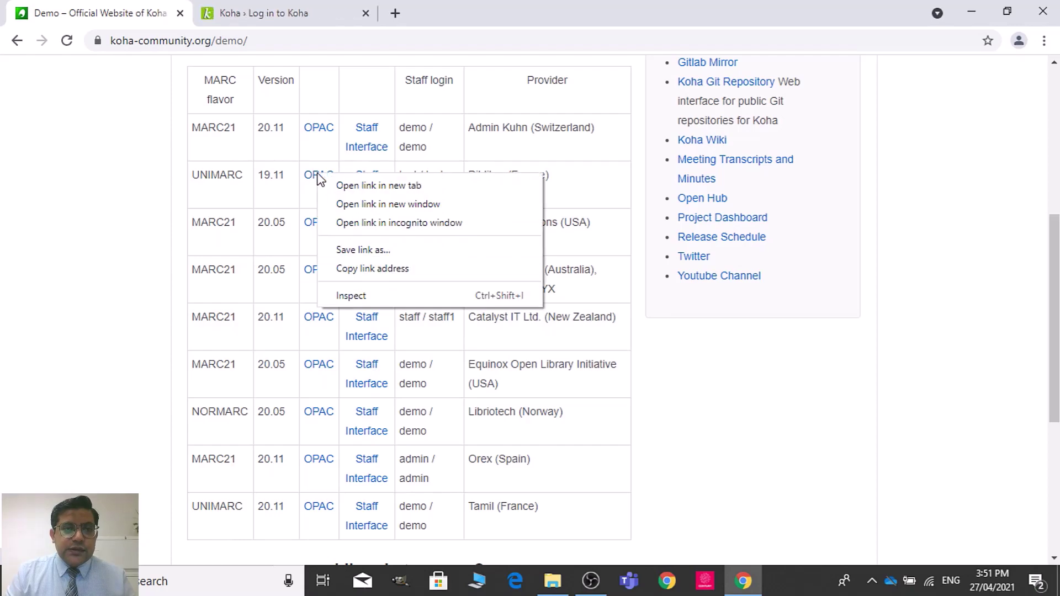
pyautogui.click(342, 189)
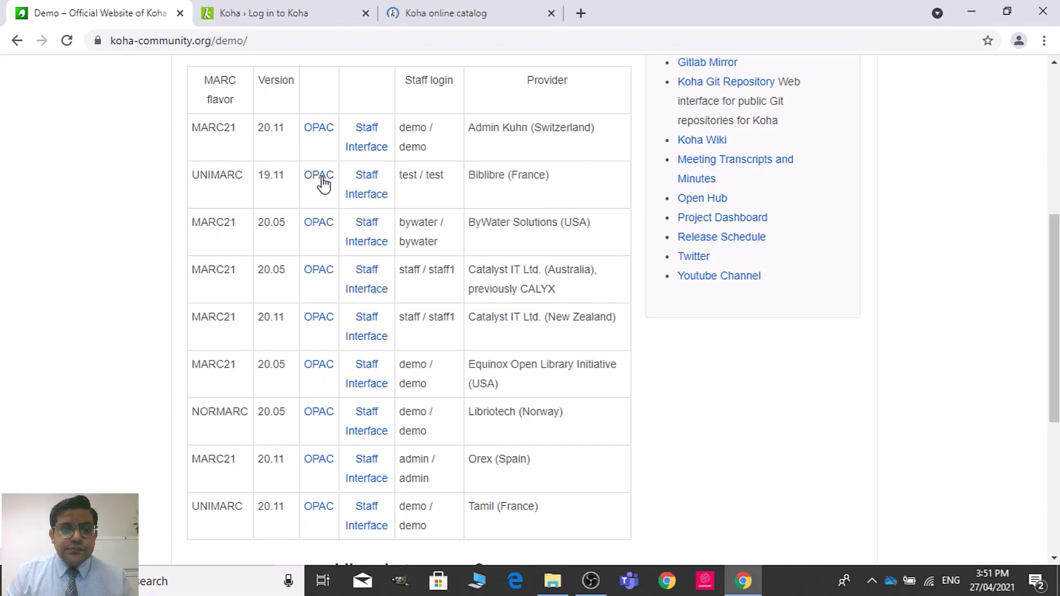
pyautogui.rightClick(321, 178)
pyautogui.click(353, 193)
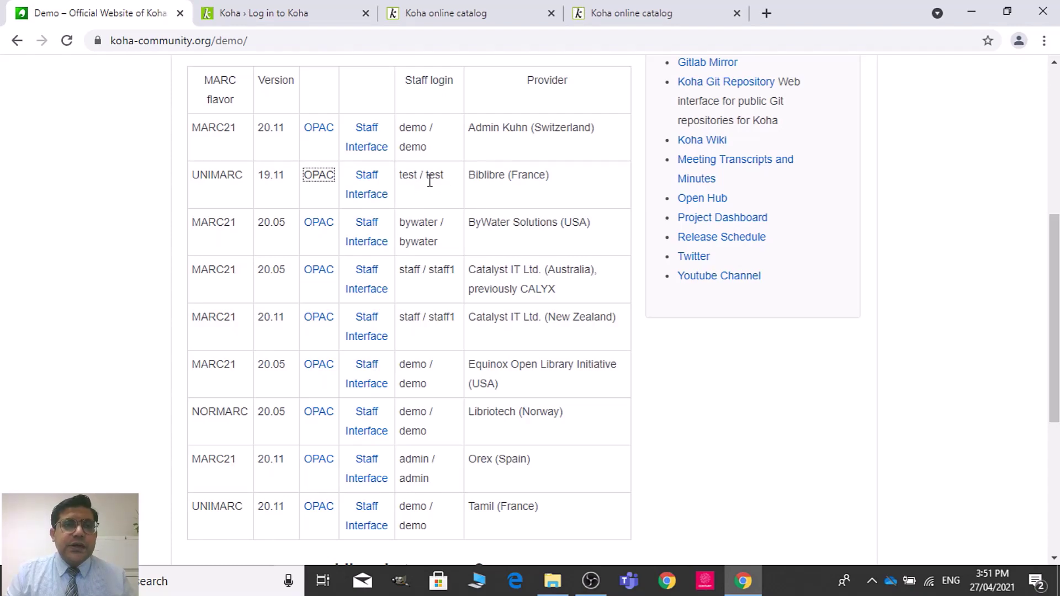
pyautogui.click(296, 11)
# Step: Log in to the staff interface with the demo staff account's username and password
pyautogui.write('t')
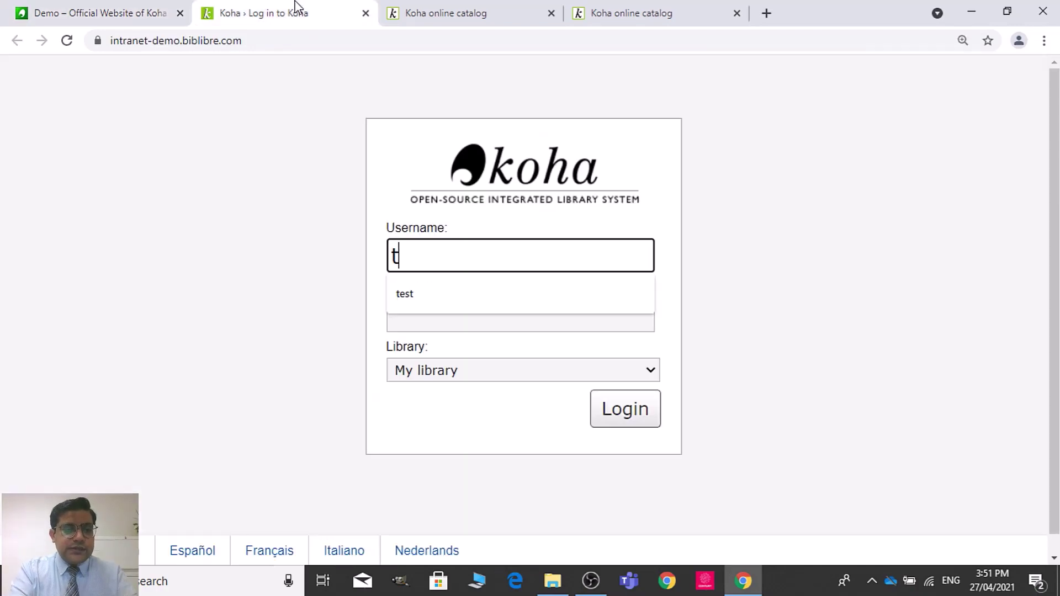
pyautogui.write('est')
pyautogui.press('Tab')
pyautogui.write('test')
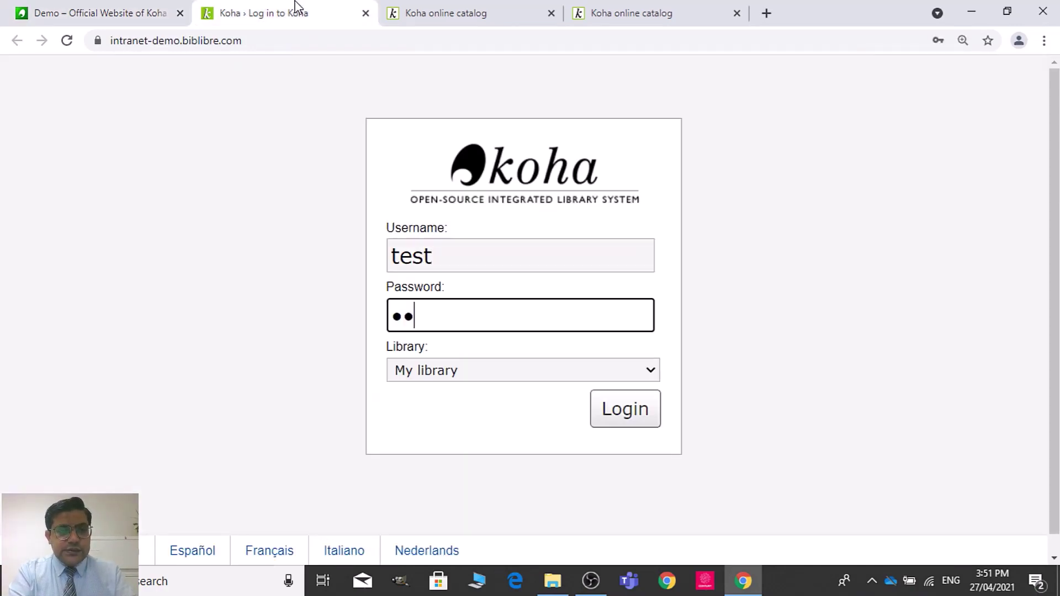
pyautogui.click(631, 423)
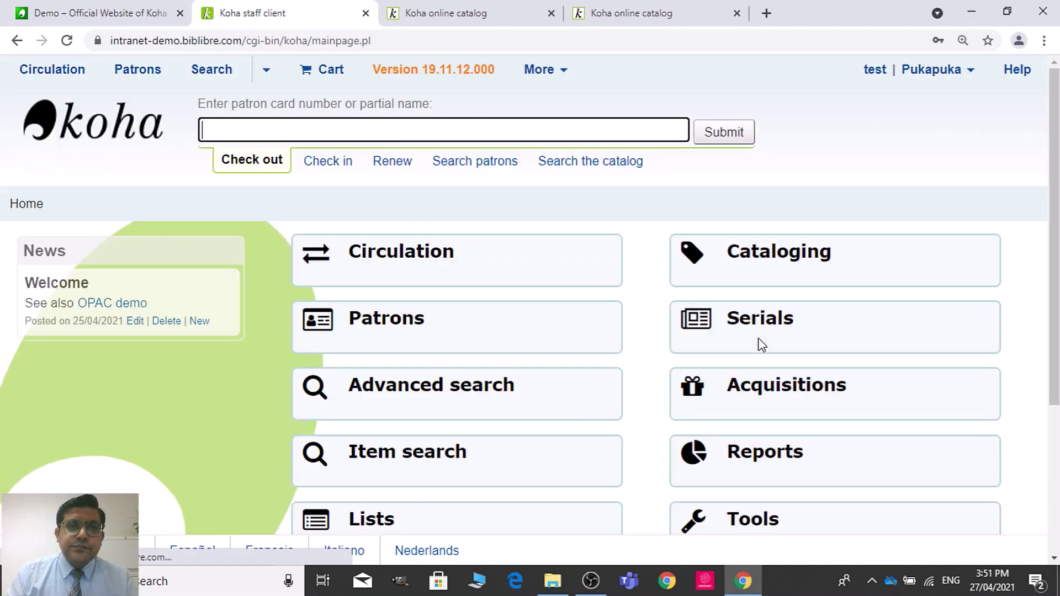
# Step: Go to Koha administration > Global system preferences and show the Circulation preferences
pyautogui.scroll(-3, 762, 345)
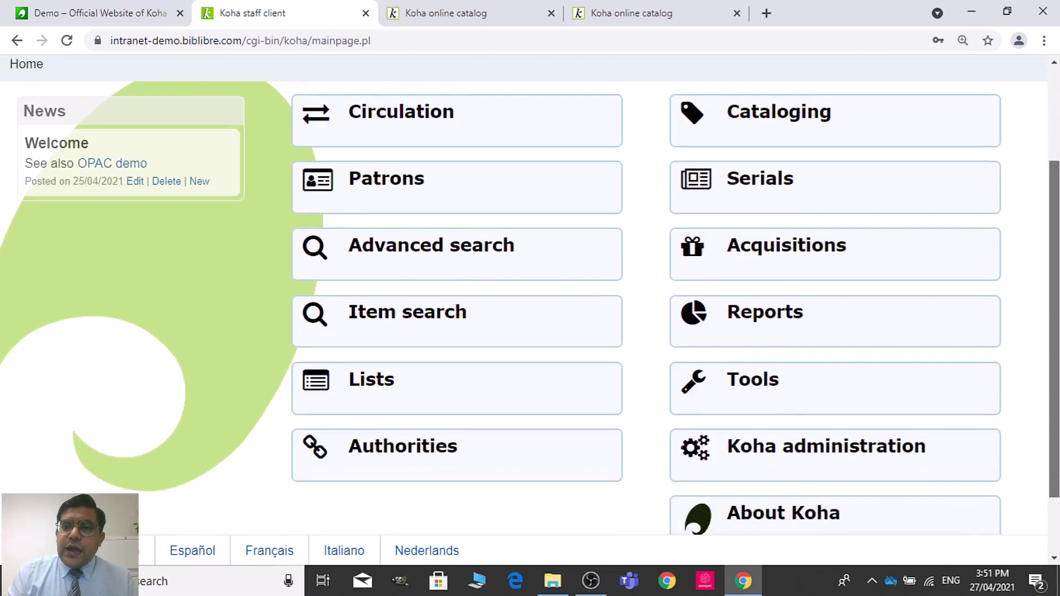
pyautogui.click(871, 437)
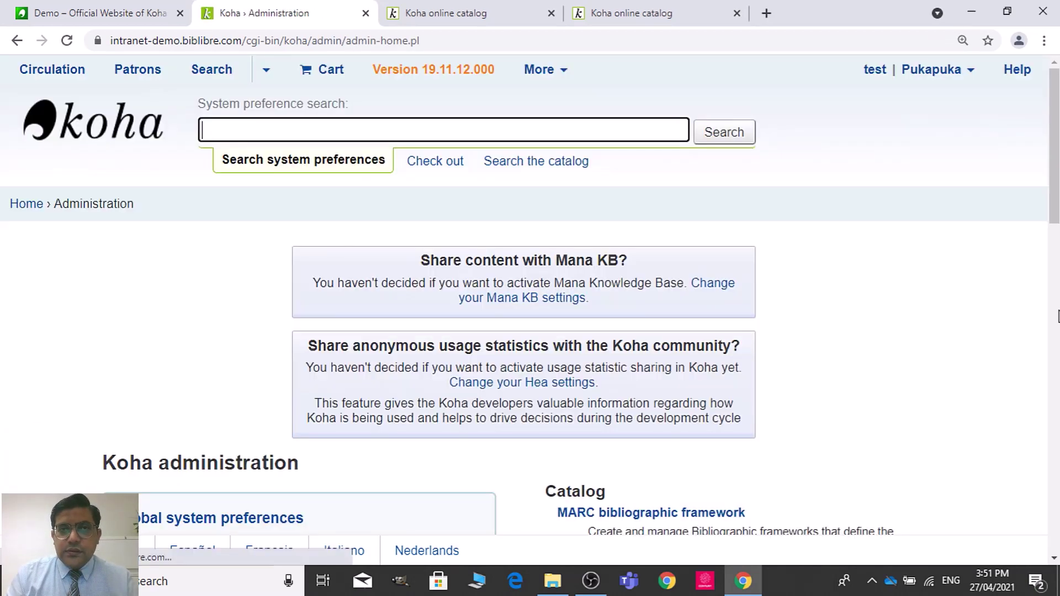
pyautogui.scroll(-8, 1058, 316)
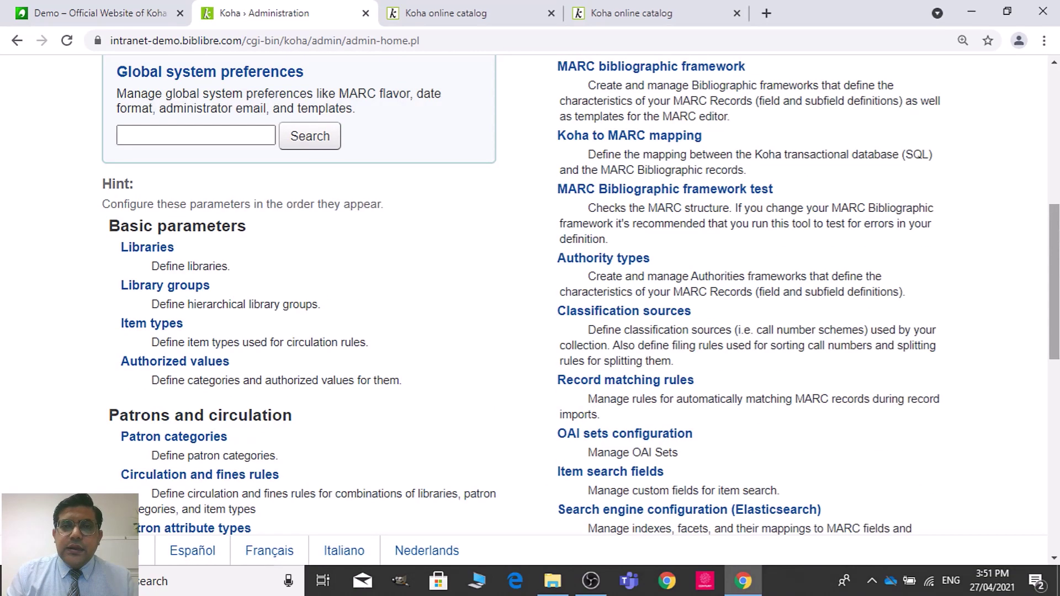
pyautogui.scroll(2, 1055, 281)
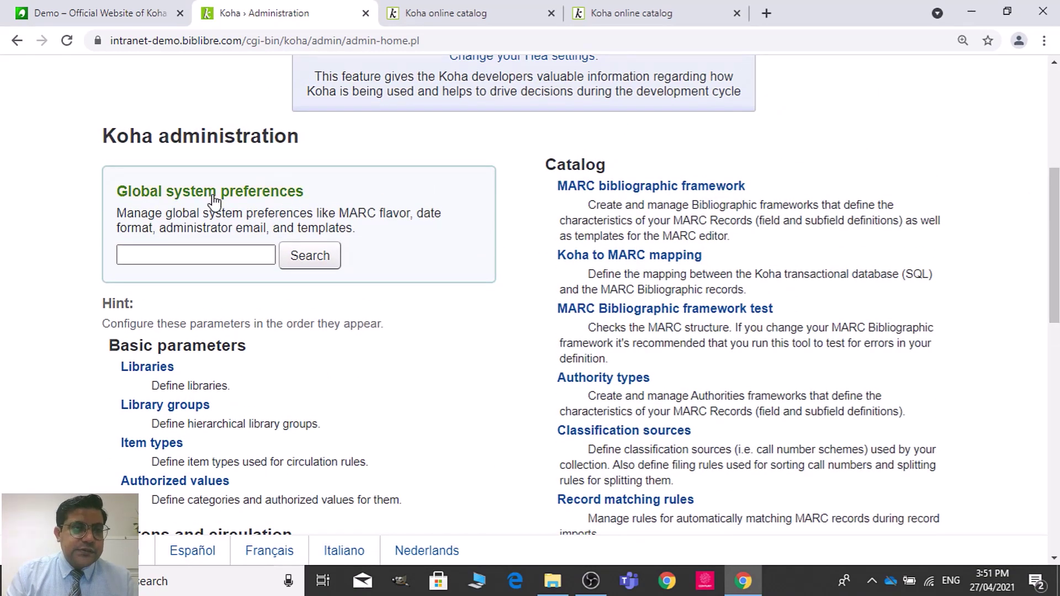
pyautogui.click(215, 194)
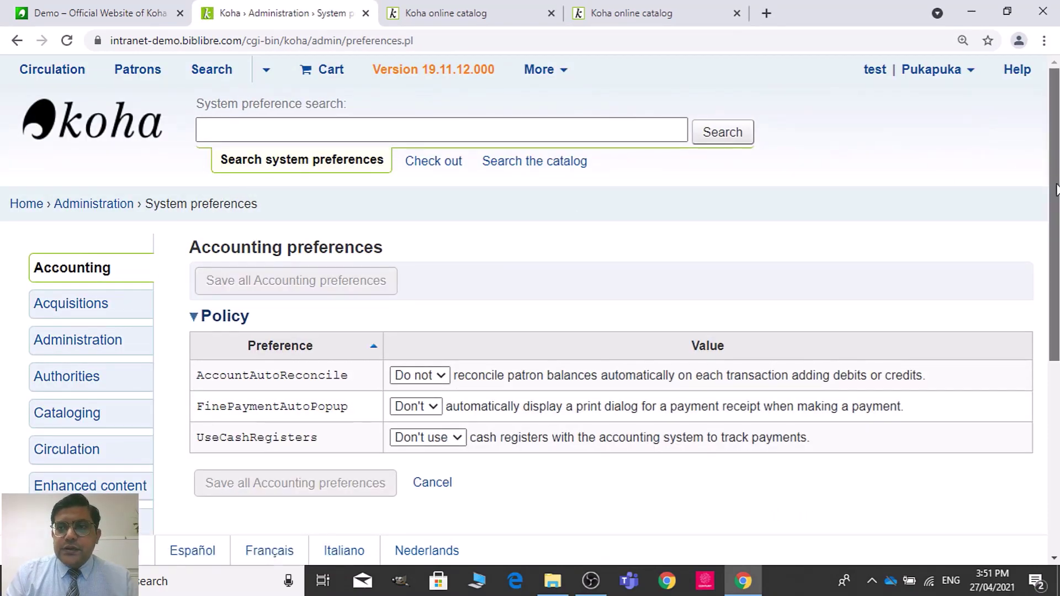
pyautogui.scroll(-3, 1053, 189)
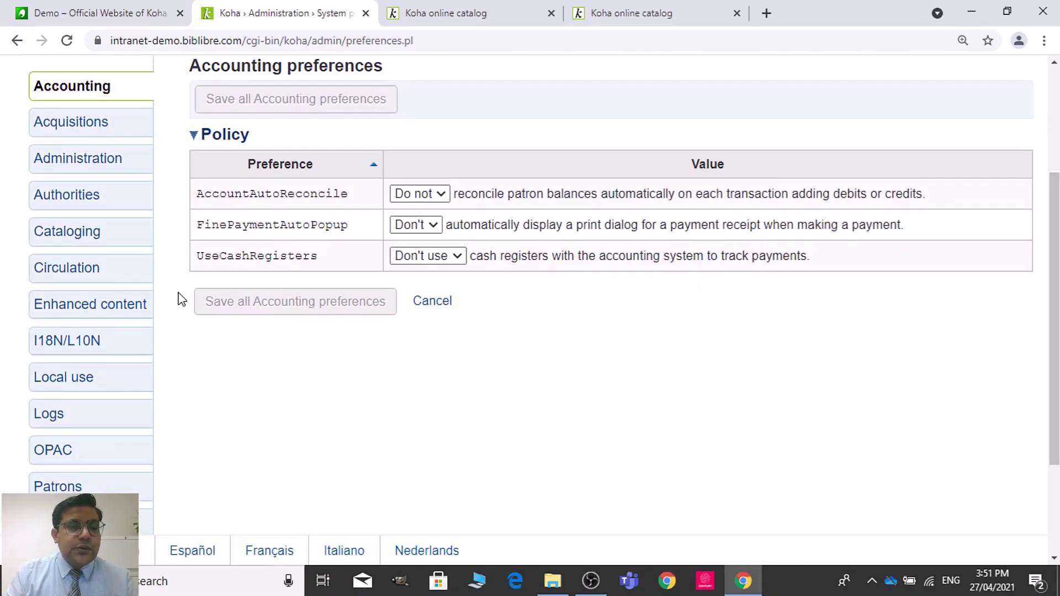
pyautogui.click(88, 271)
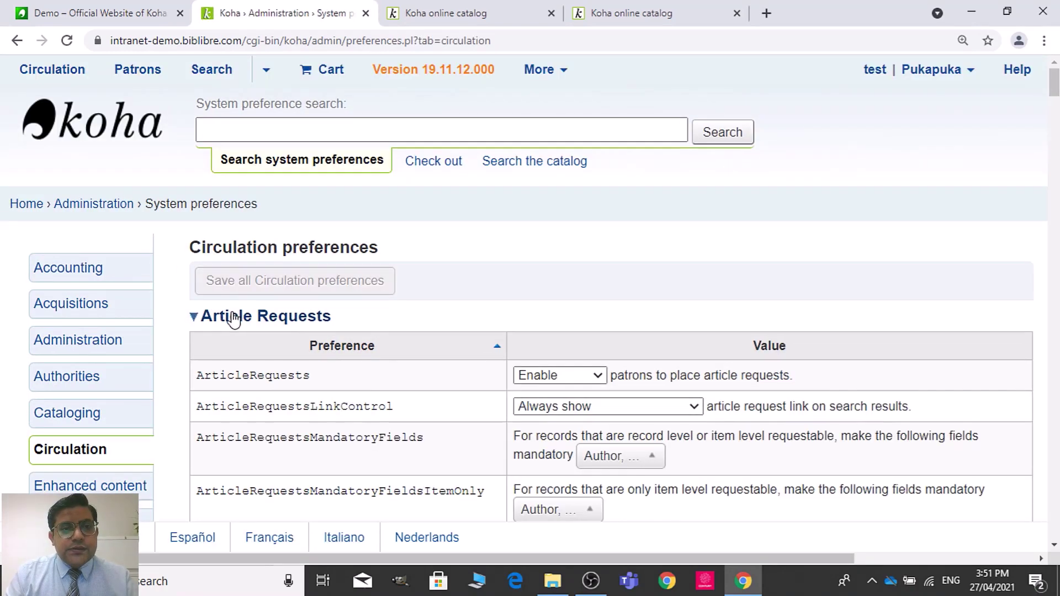
# Step: Collapse the circulation sections from Article Requests through Housebound module
pyautogui.click(233, 318)
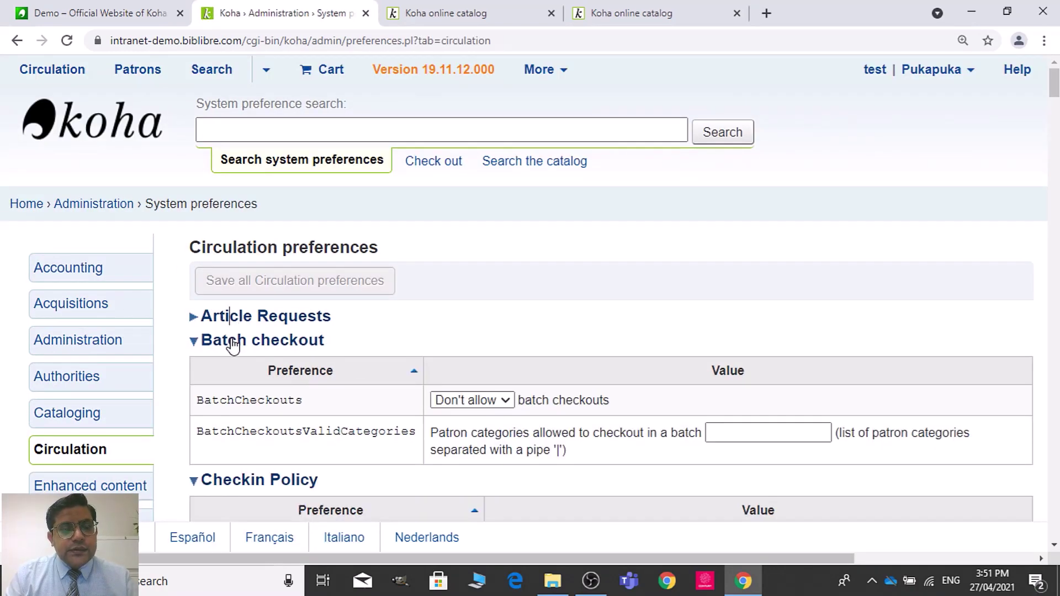
pyautogui.click(233, 343)
pyautogui.click(230, 366)
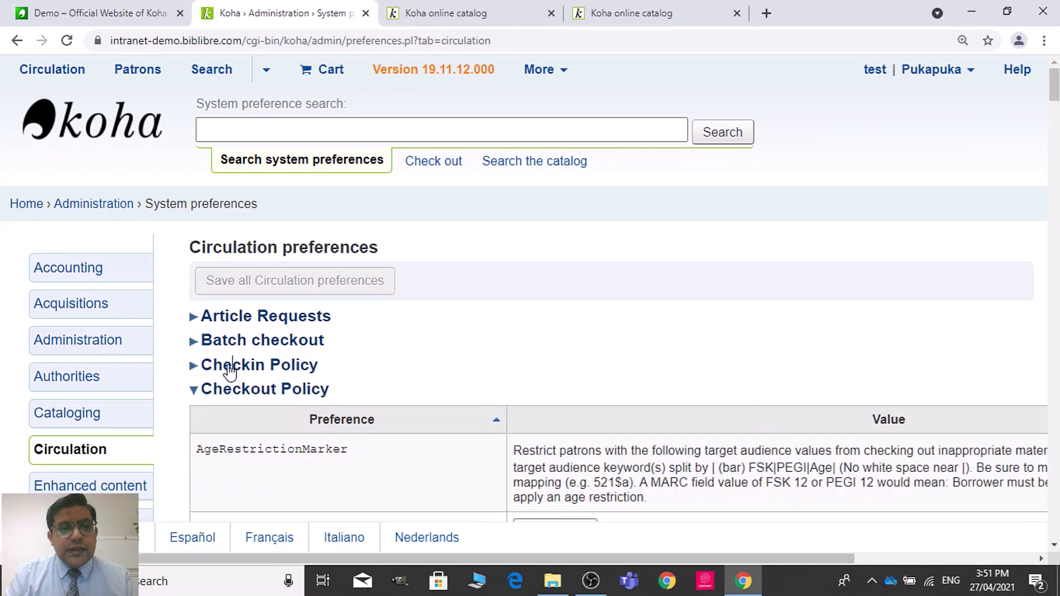
pyautogui.click(229, 389)
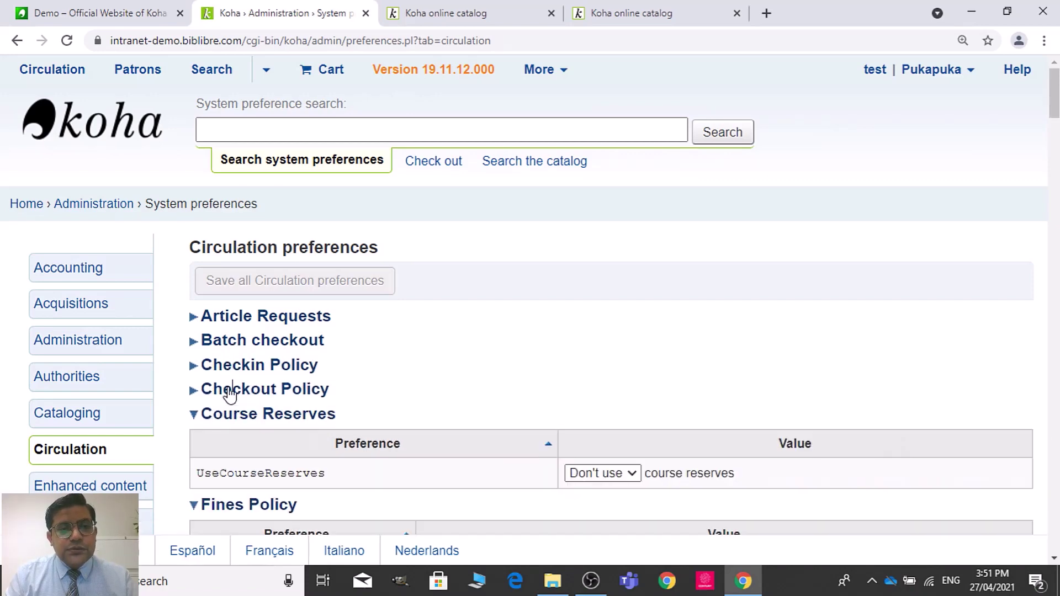
pyautogui.click(230, 419)
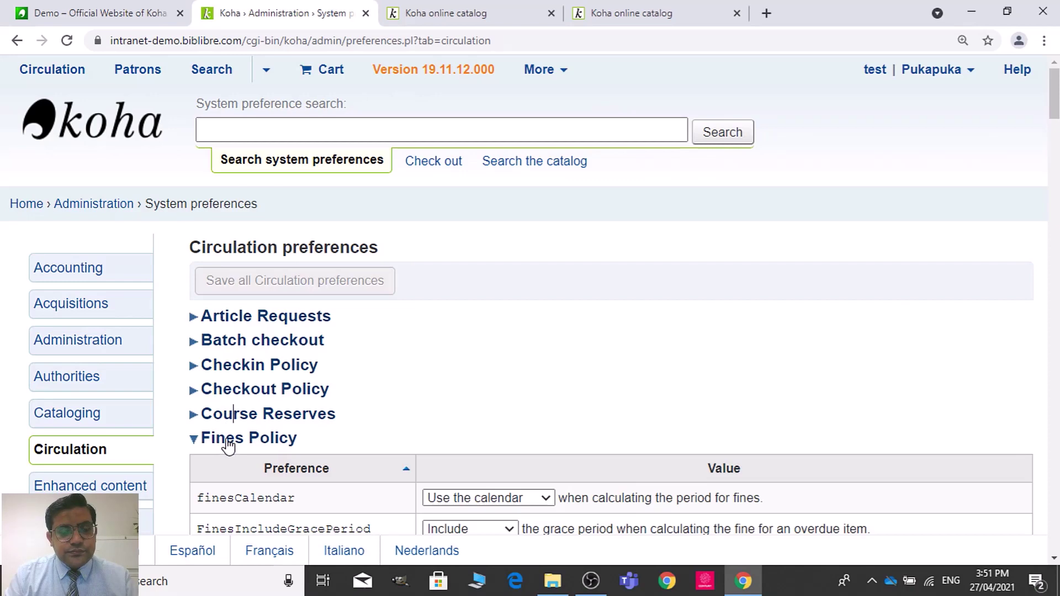
pyautogui.click(228, 442)
pyautogui.click(232, 463)
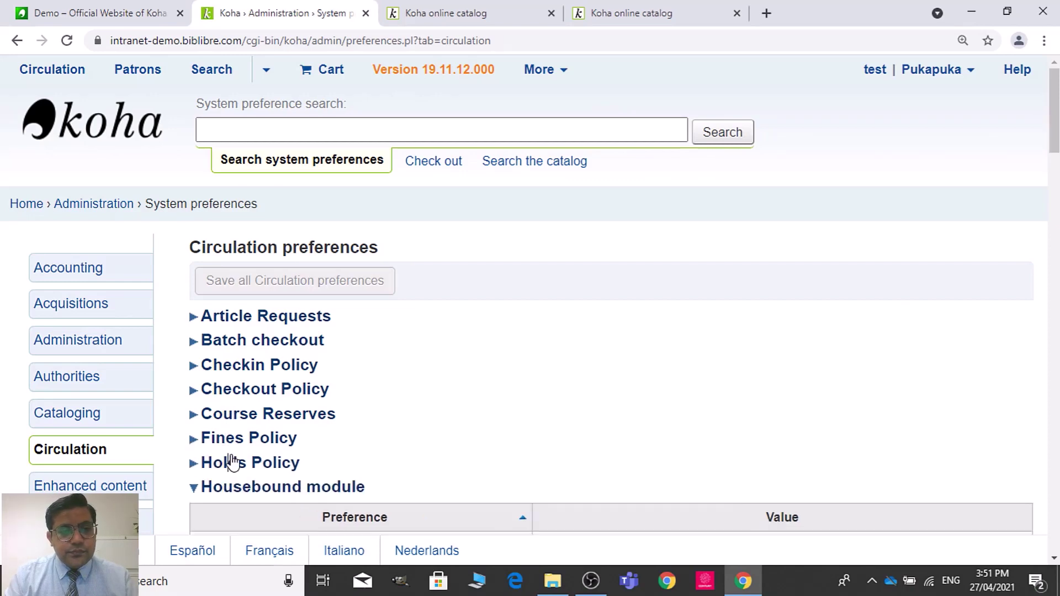
pyautogui.click(245, 488)
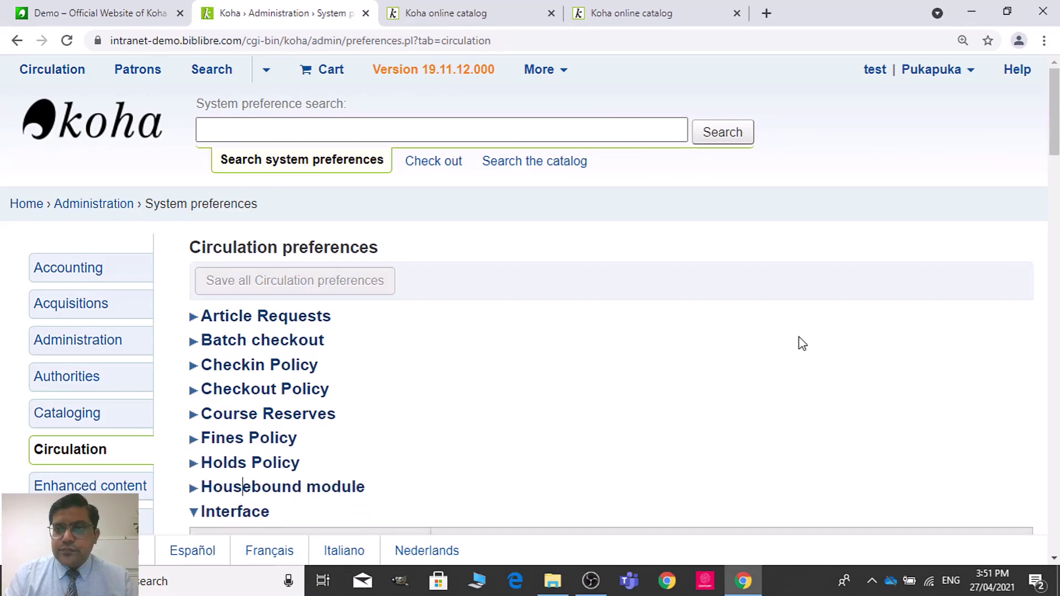
# Step: Collapse Interface through Stockrotation module, leaving only Self Checkout expanded
pyautogui.moveTo(1053, 138); pyautogui.dragTo(1054, 199)
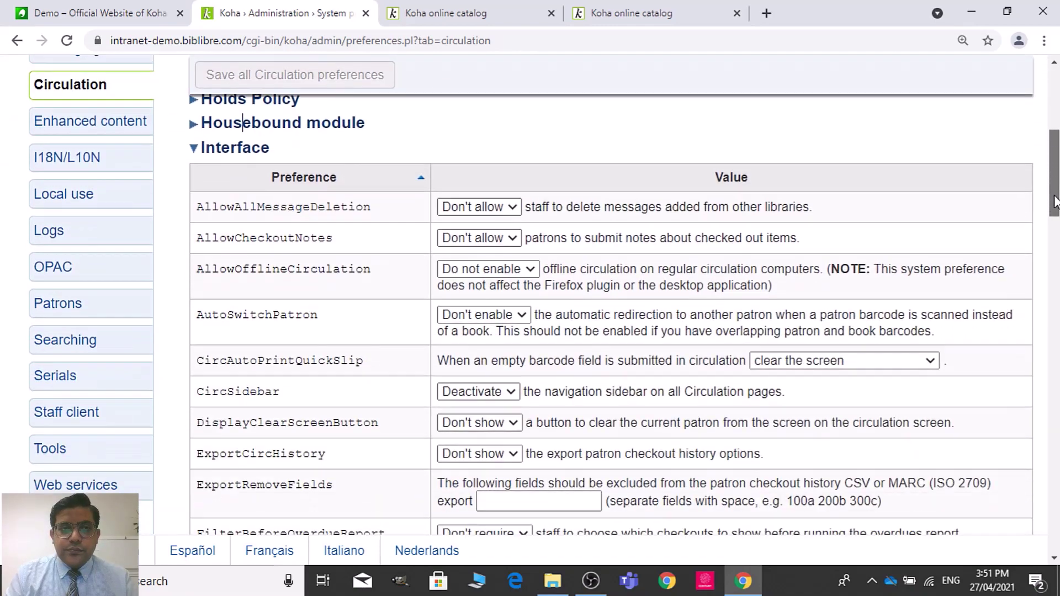
pyautogui.click(244, 152)
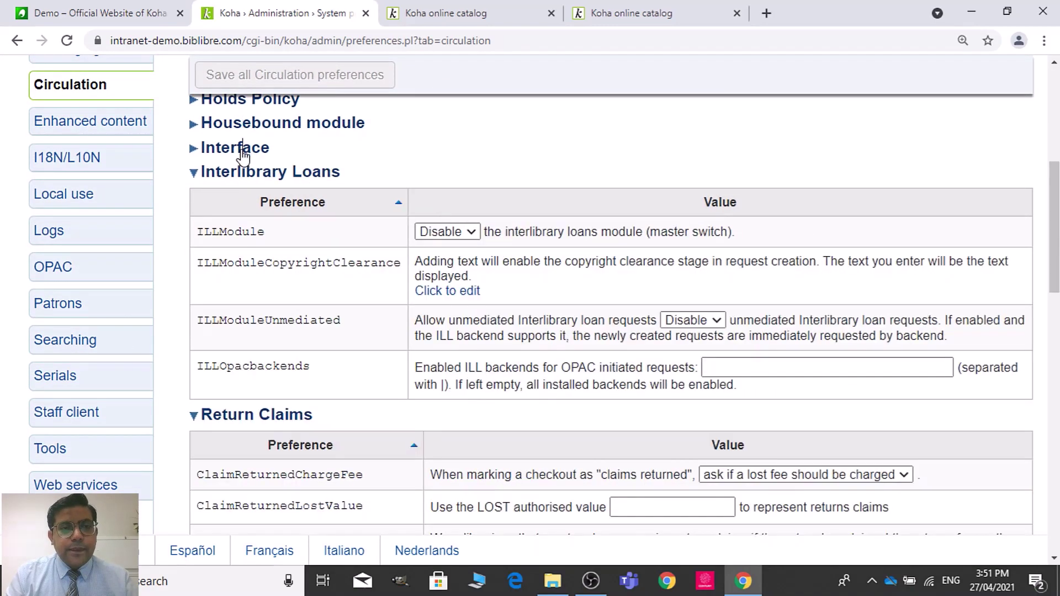
pyautogui.click(243, 173)
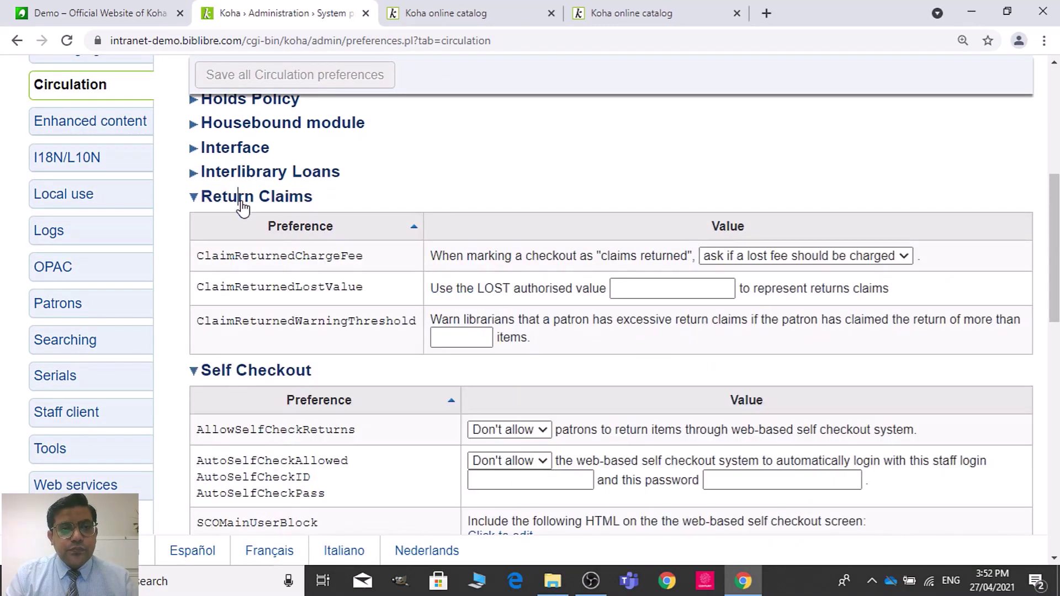
pyautogui.click(243, 199)
pyautogui.click(246, 222)
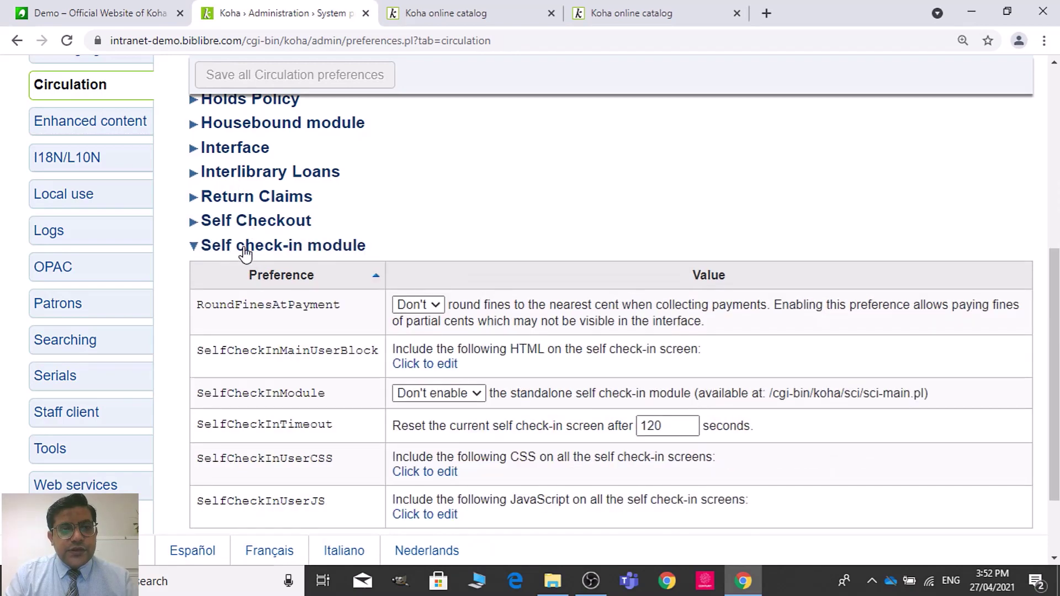
pyautogui.click(245, 249)
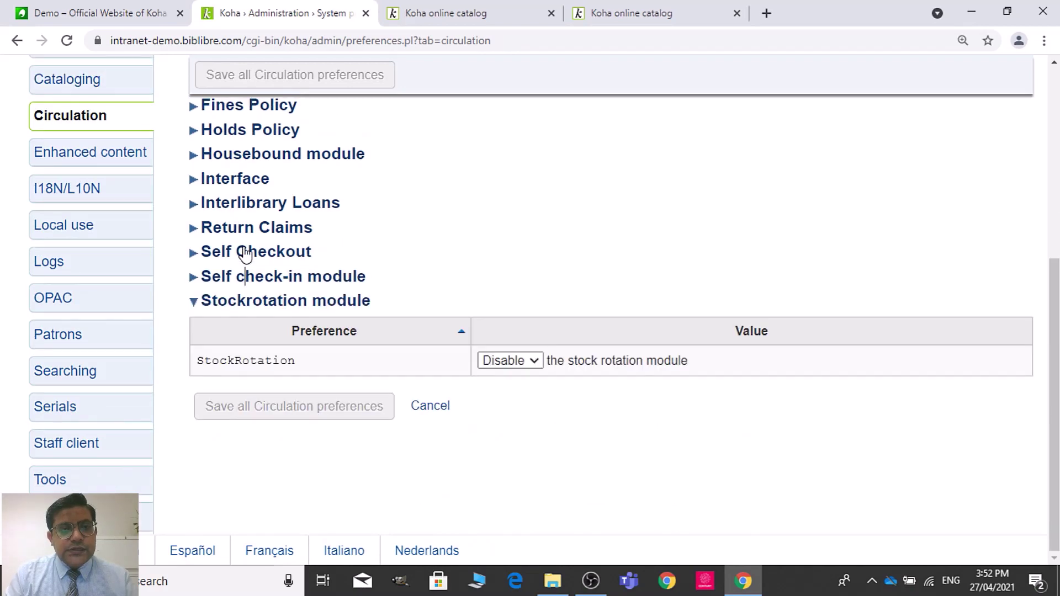
pyautogui.click(254, 302)
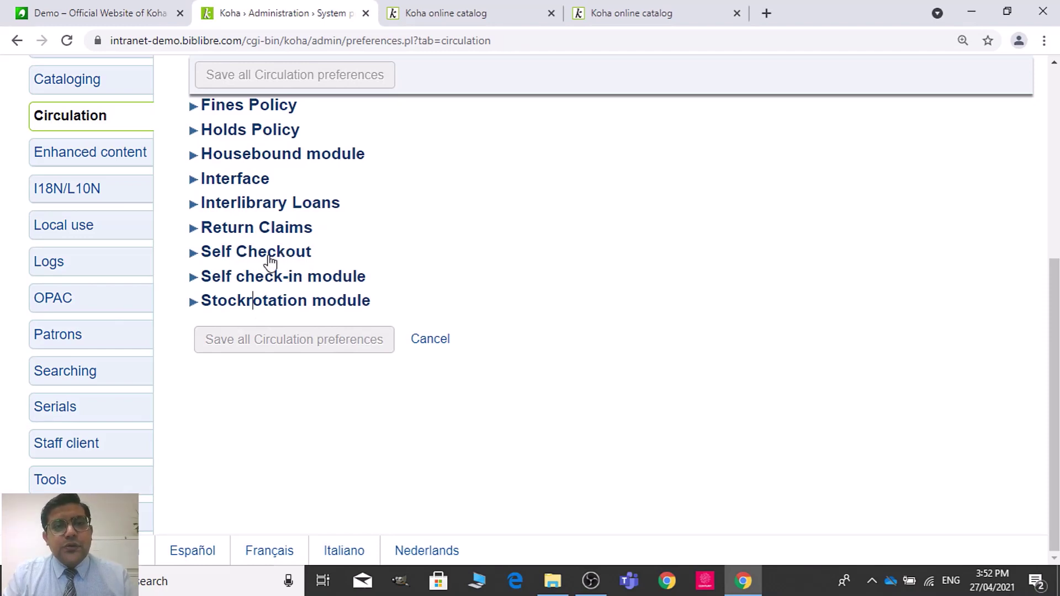
pyautogui.click(270, 258)
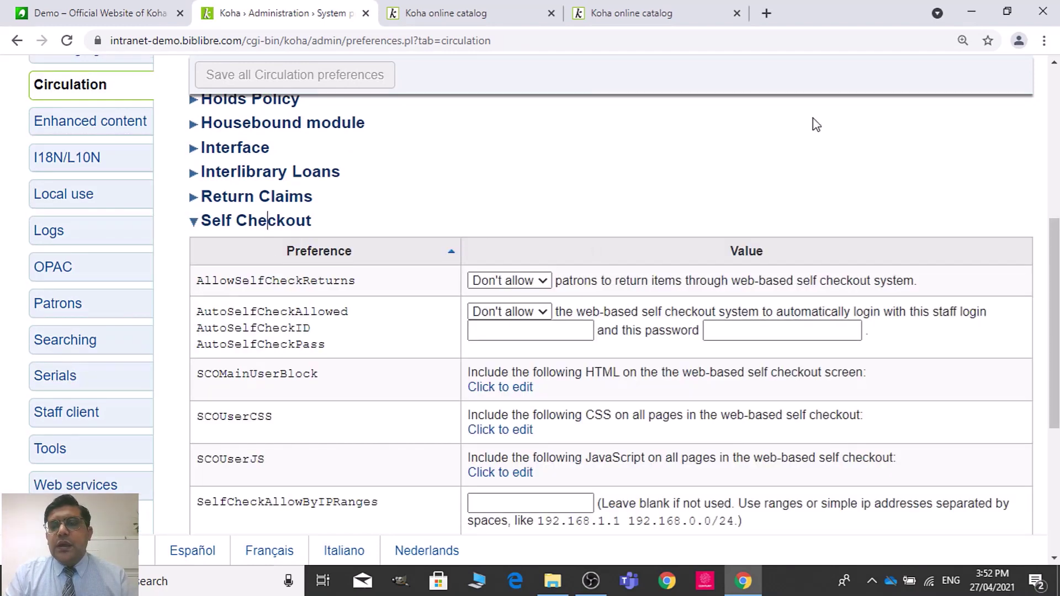
# Step: Change AllowSelfCheckReturns and AutoSelfCheckAllowed from Don't allow to Allow
pyautogui.scroll(-2, 947, 160)
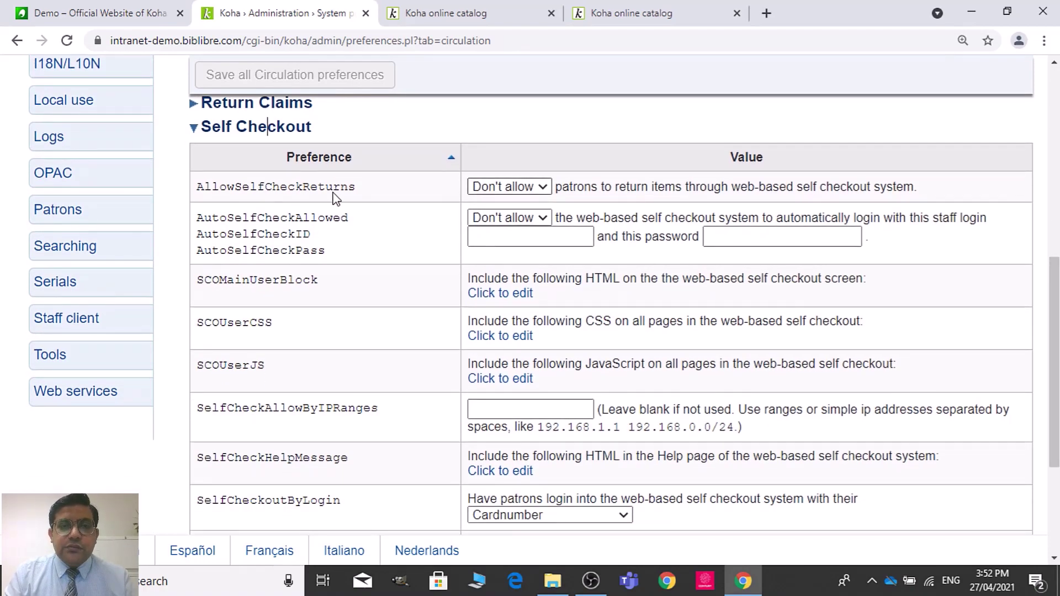
pyautogui.click(524, 188)
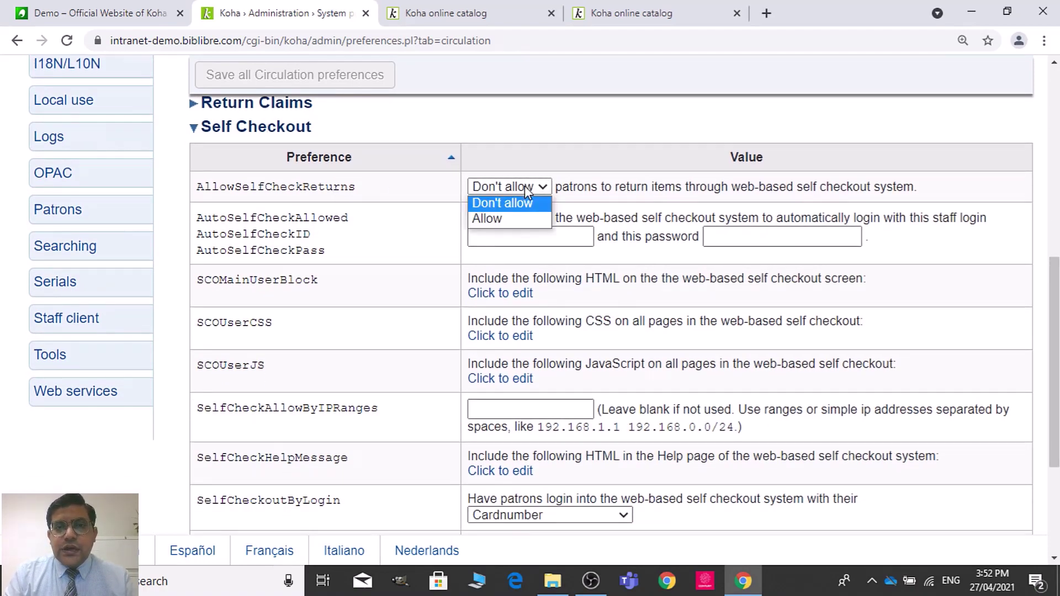
pyautogui.click(508, 218)
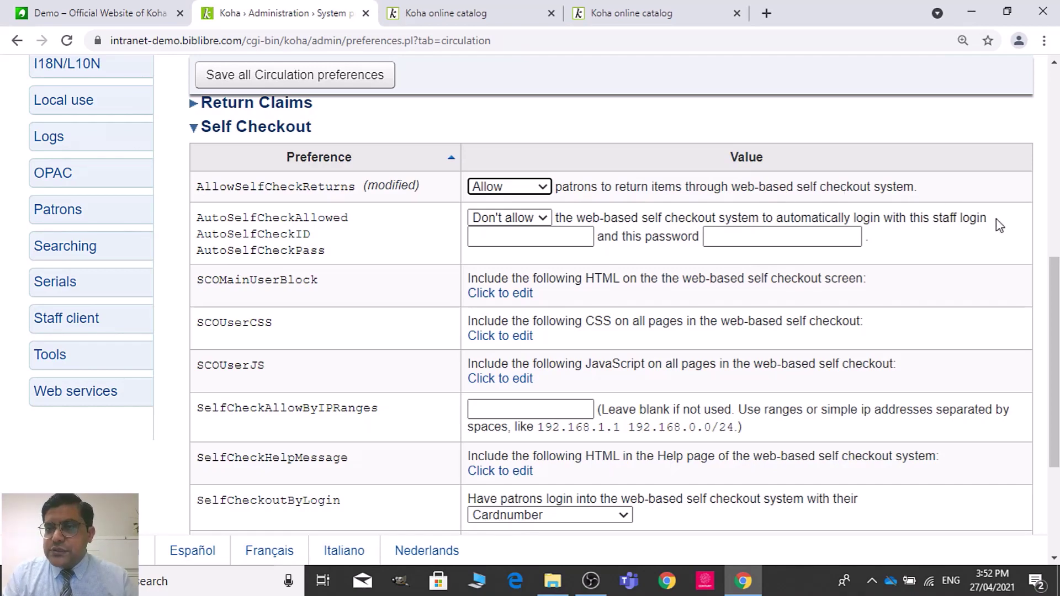
pyautogui.scroll(-1, 1052, 359)
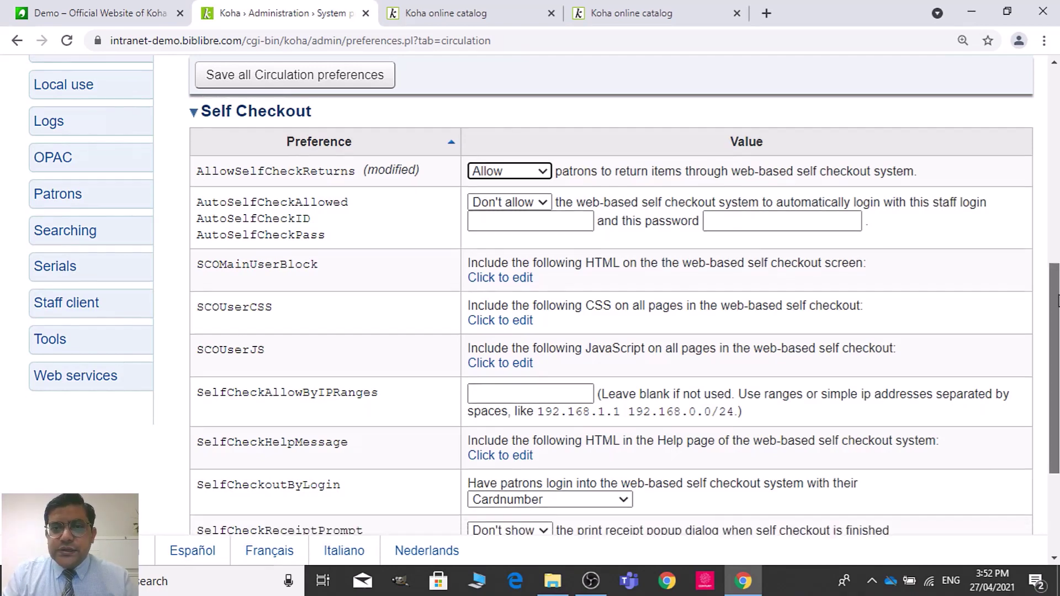
pyautogui.click(513, 167)
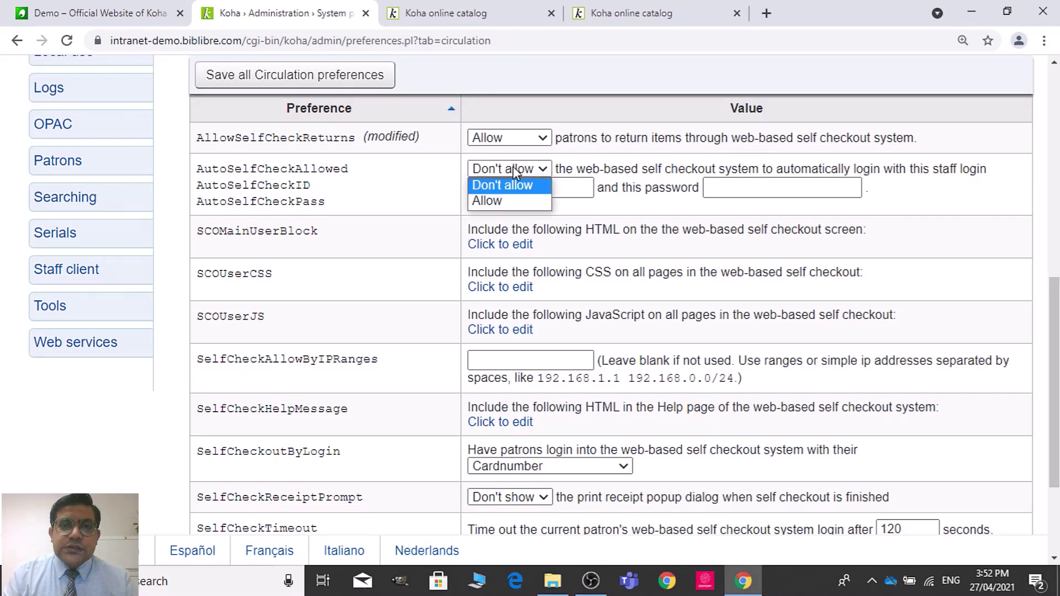
pyautogui.click(507, 199)
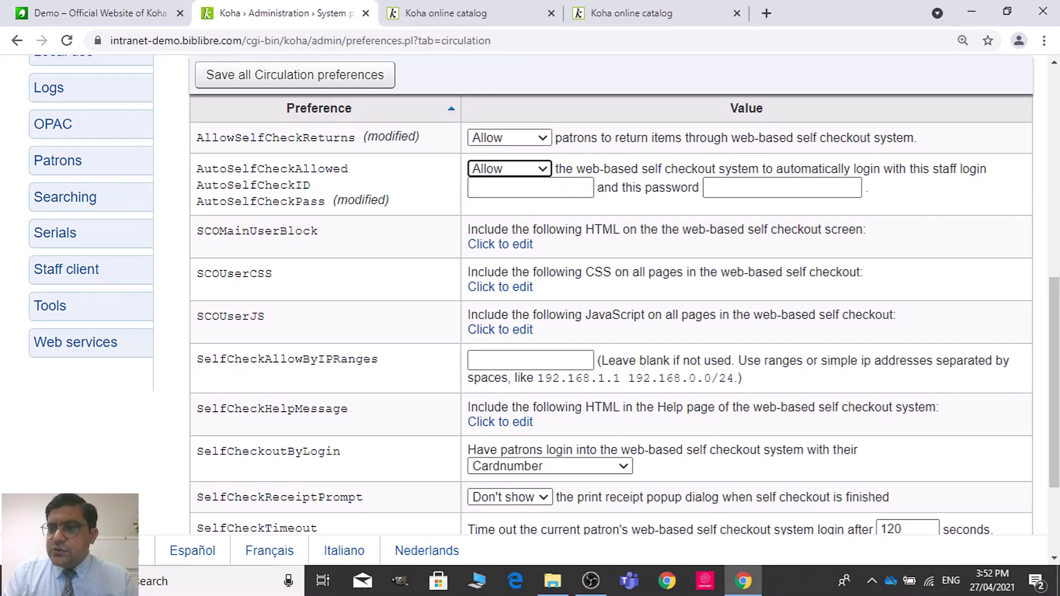
pyautogui.scroll(-1, 686, 171)
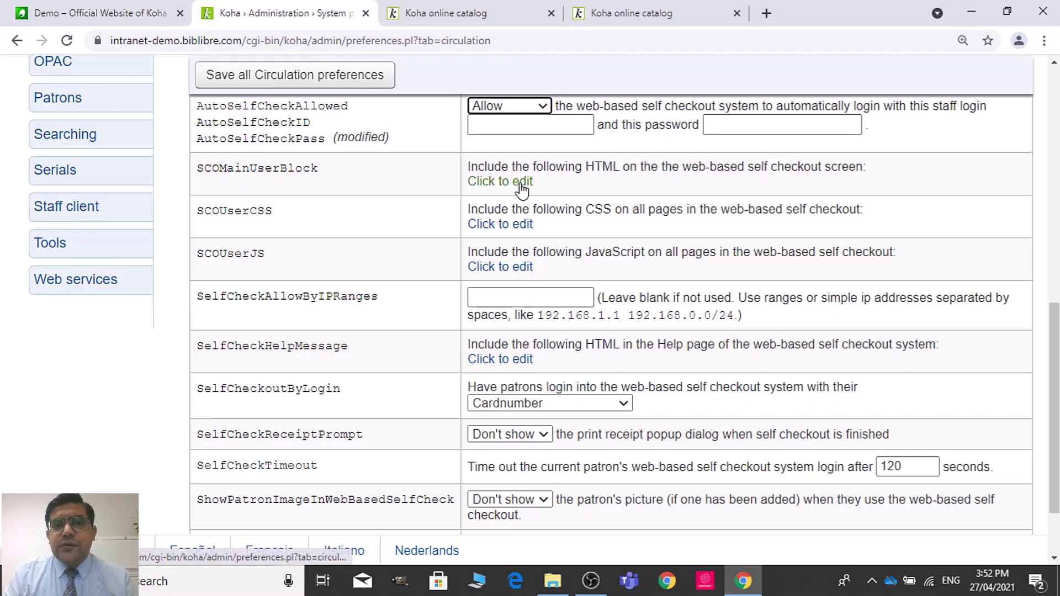
pyautogui.click(499, 183)
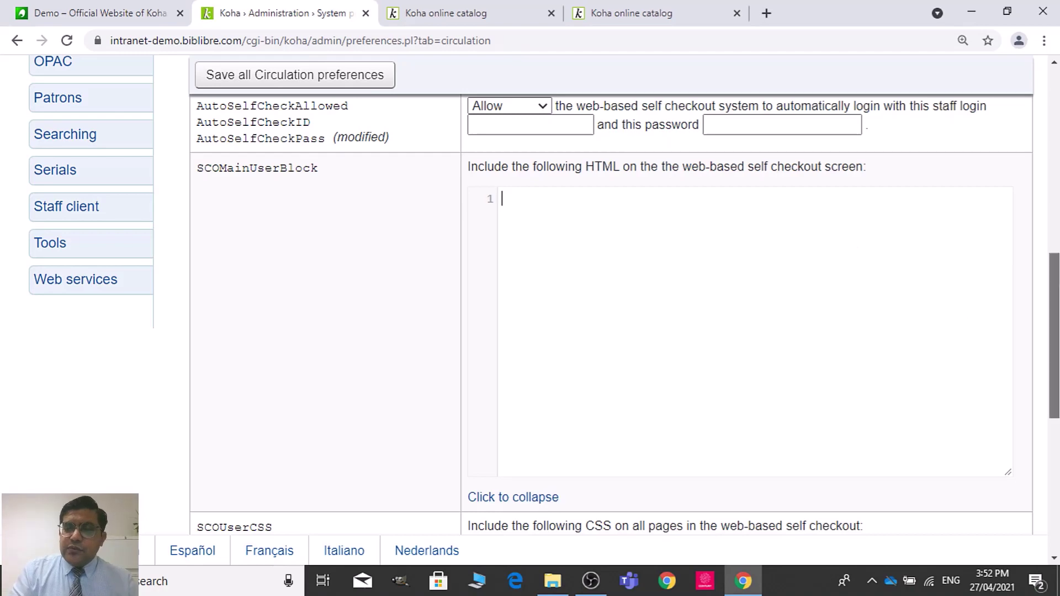
pyautogui.moveTo(1054, 331); pyautogui.dragTo(1054, 384)
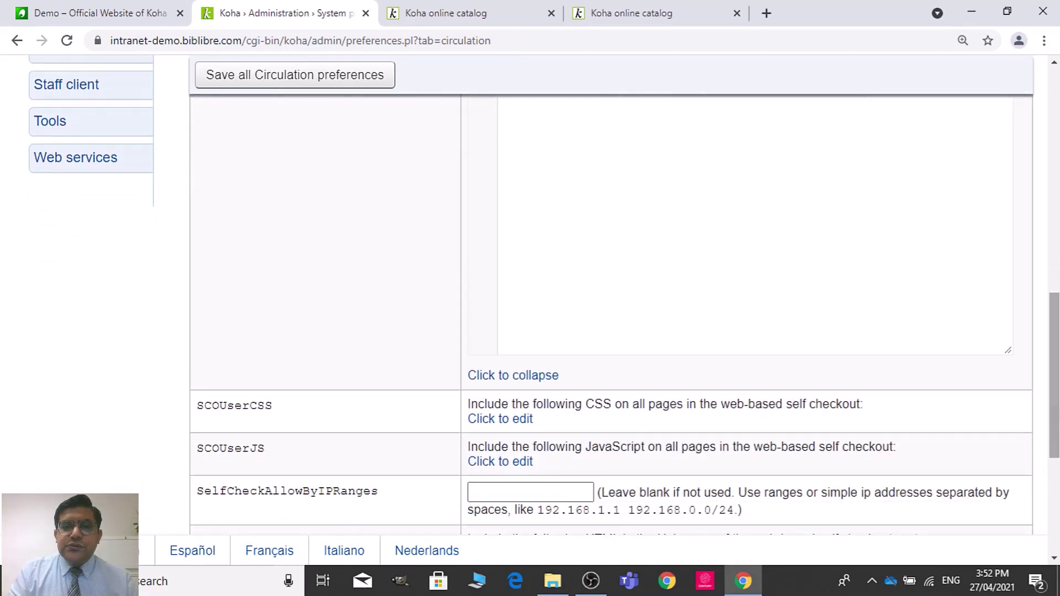
pyautogui.click(525, 375)
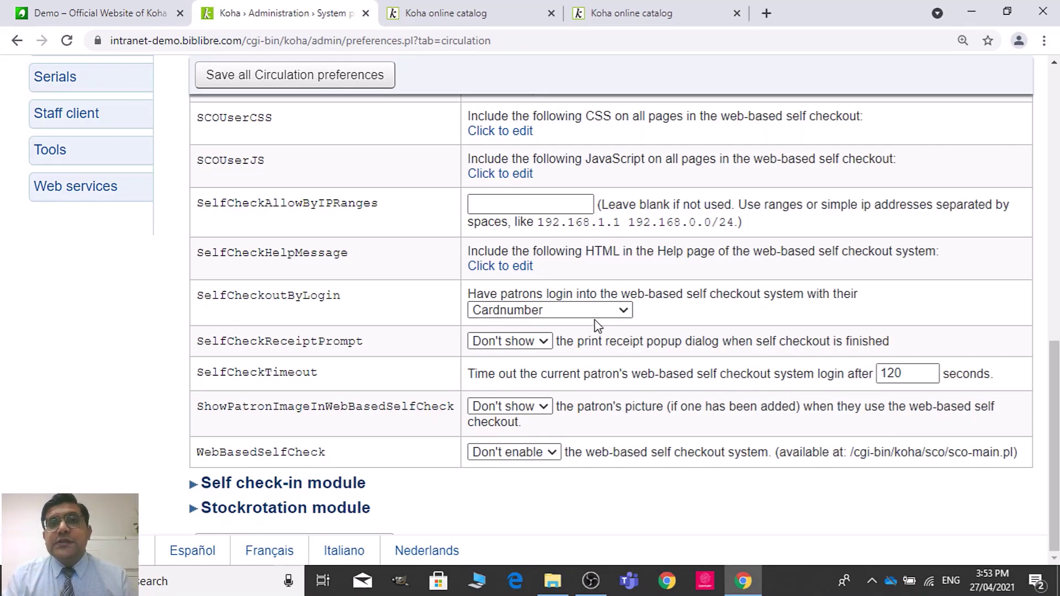
# Step: Set SelfCheckoutByLogin to Username and Password and SelfCheckReceiptPrompt to Show
pyautogui.click(566, 310)
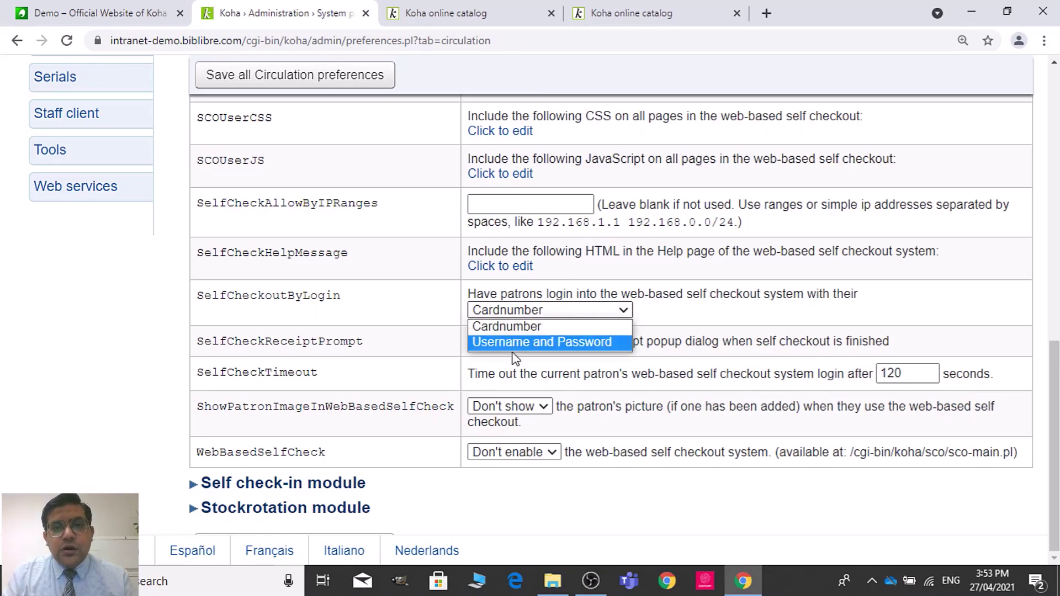
pyautogui.click(558, 329)
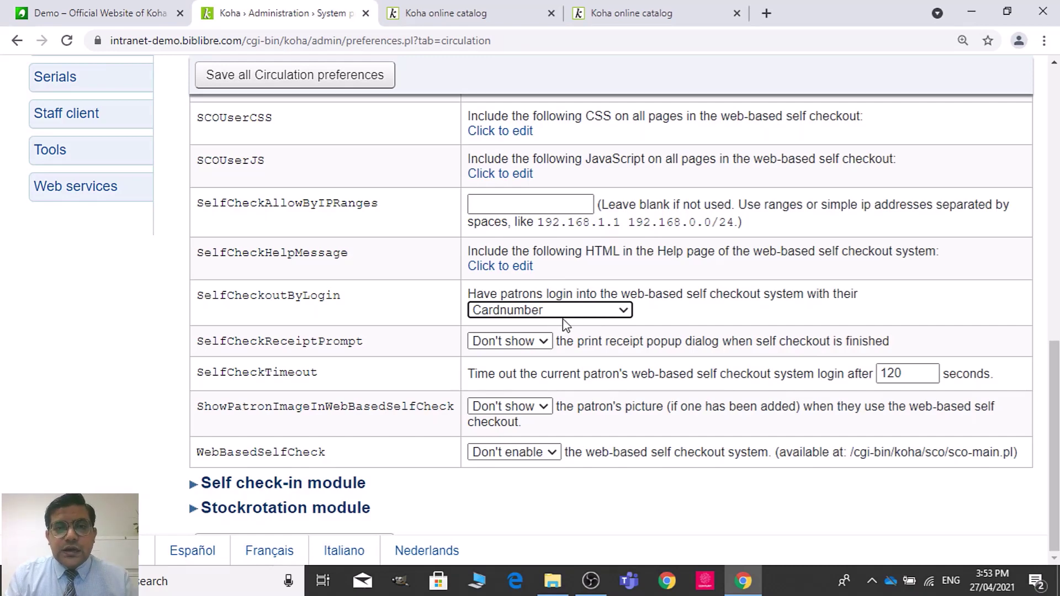
pyautogui.click(575, 311)
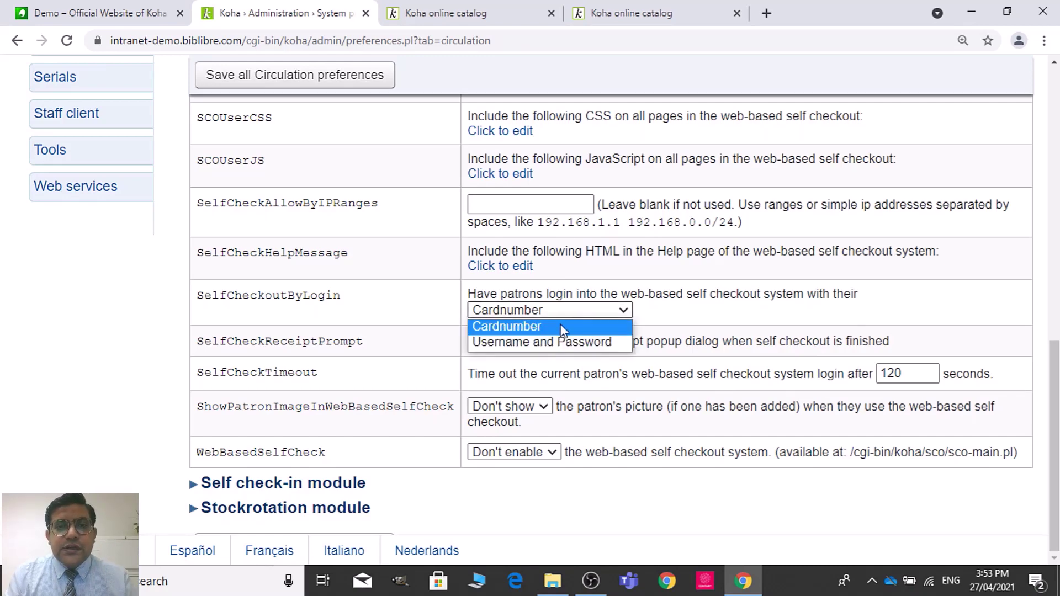
pyautogui.click(553, 343)
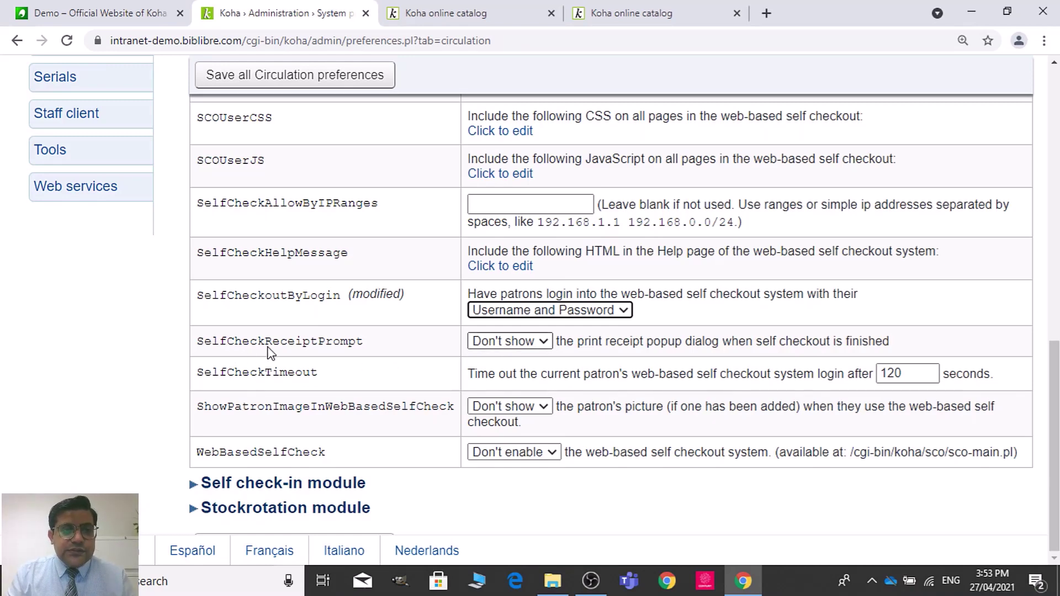
pyautogui.click(519, 342)
pyautogui.click(516, 373)
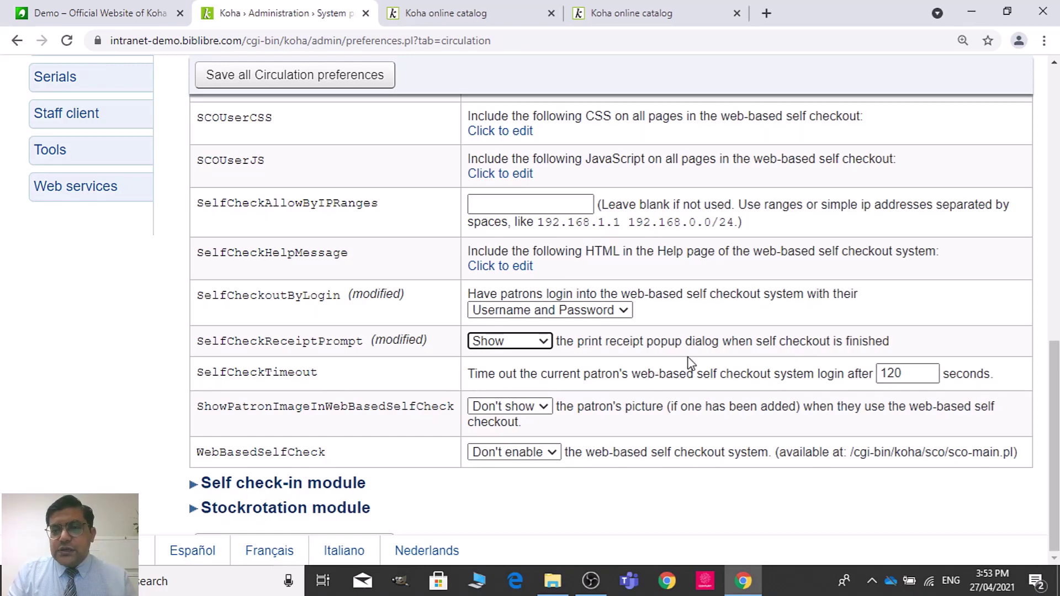
# Step: Change SelfCheckTimeout from 120 to 220 and set ShowPatronImageInWebBasedSelfCheck to Show
pyautogui.click(887, 380)
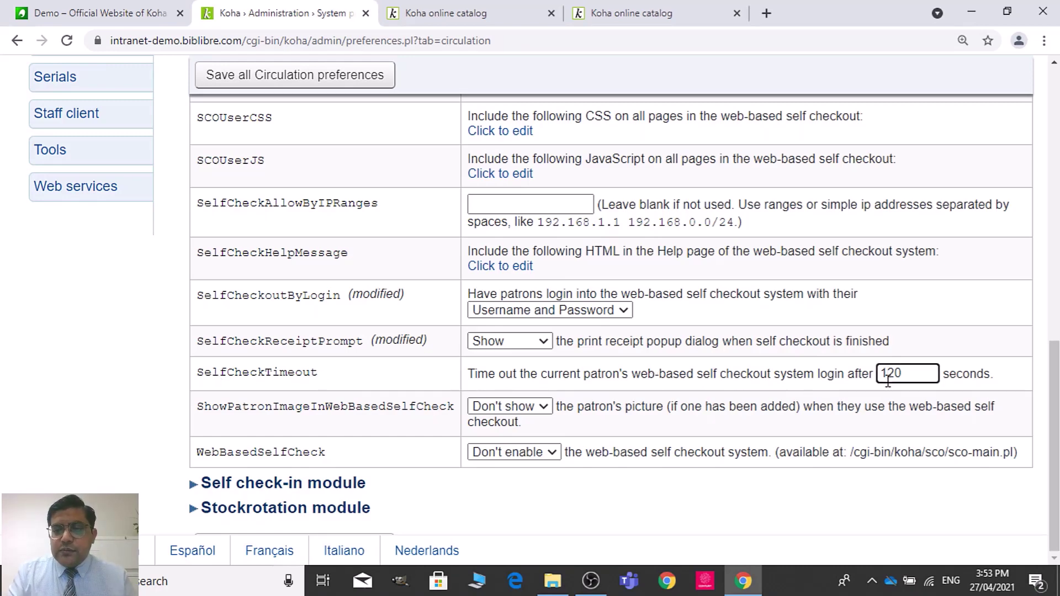
pyautogui.press('BackSpace')
pyautogui.write('2')
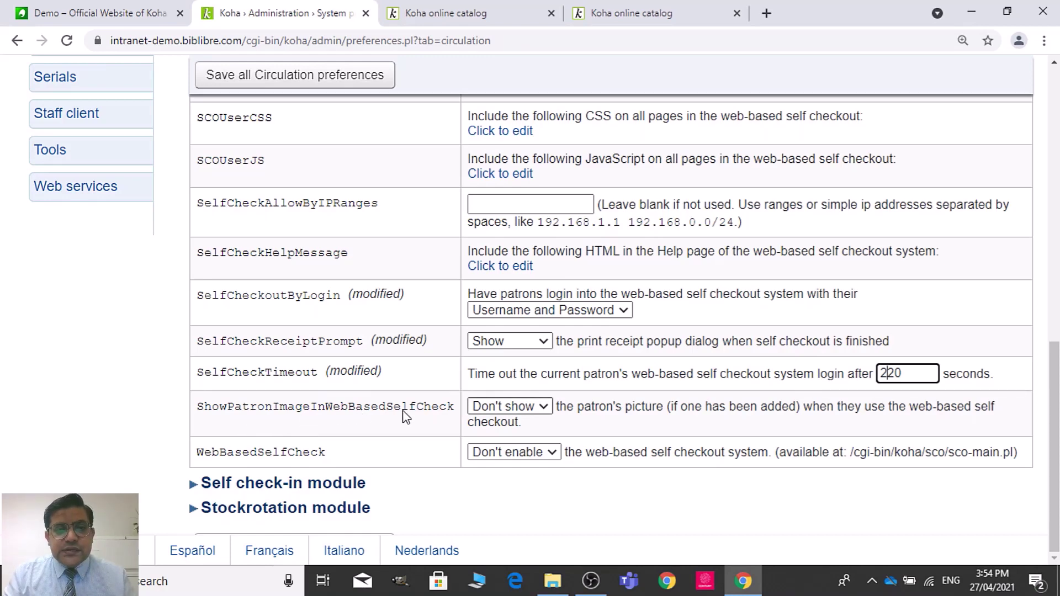
pyautogui.click(506, 407)
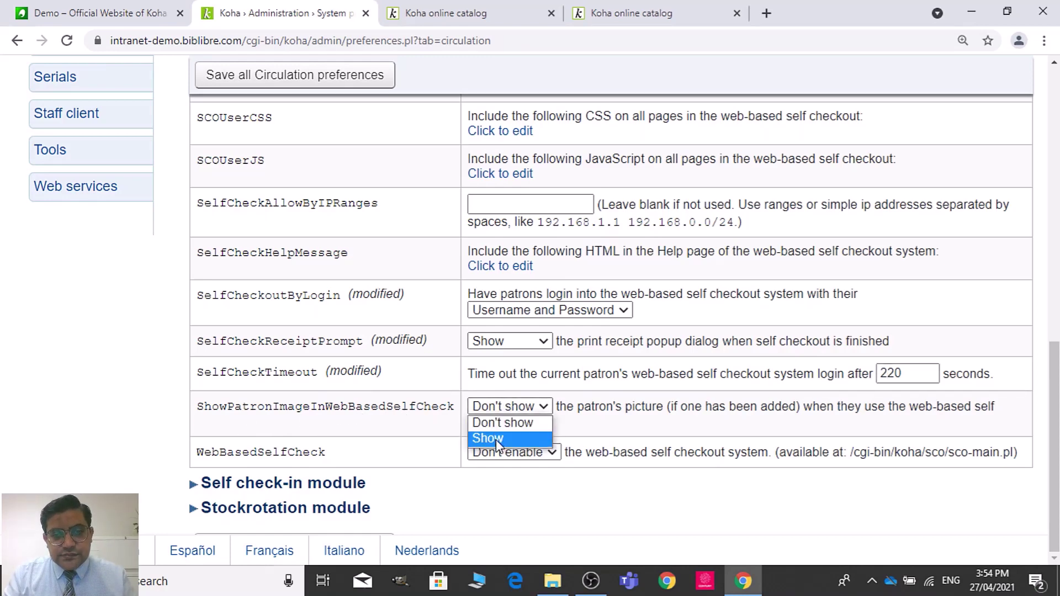
pyautogui.click(488, 438)
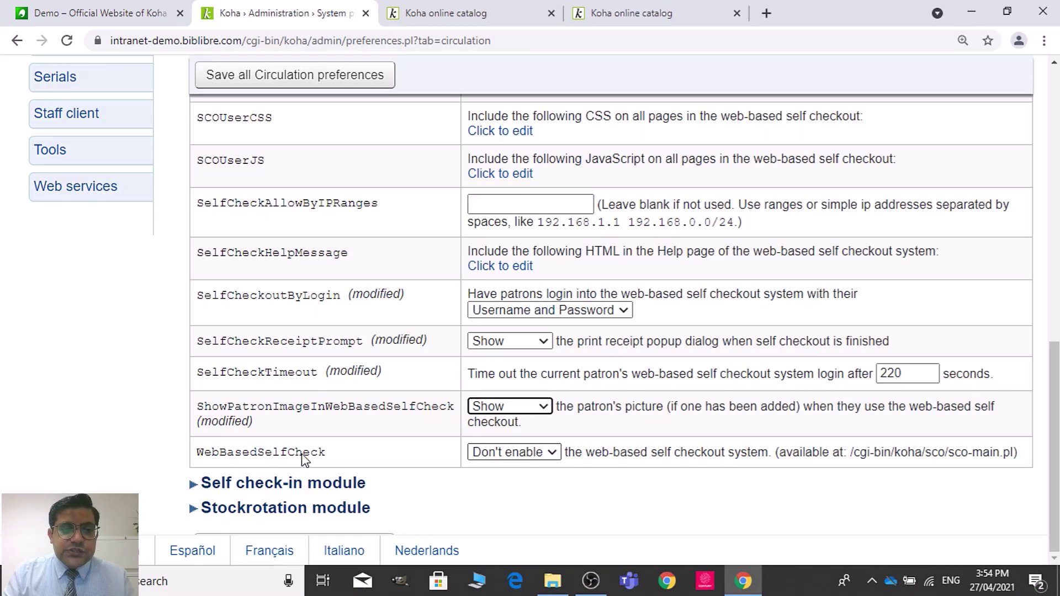
# Step: Enable WebBasedSelfCheck and copy the /cgi-bin/koha/sco/sco-main.pl address
pyautogui.click(536, 450)
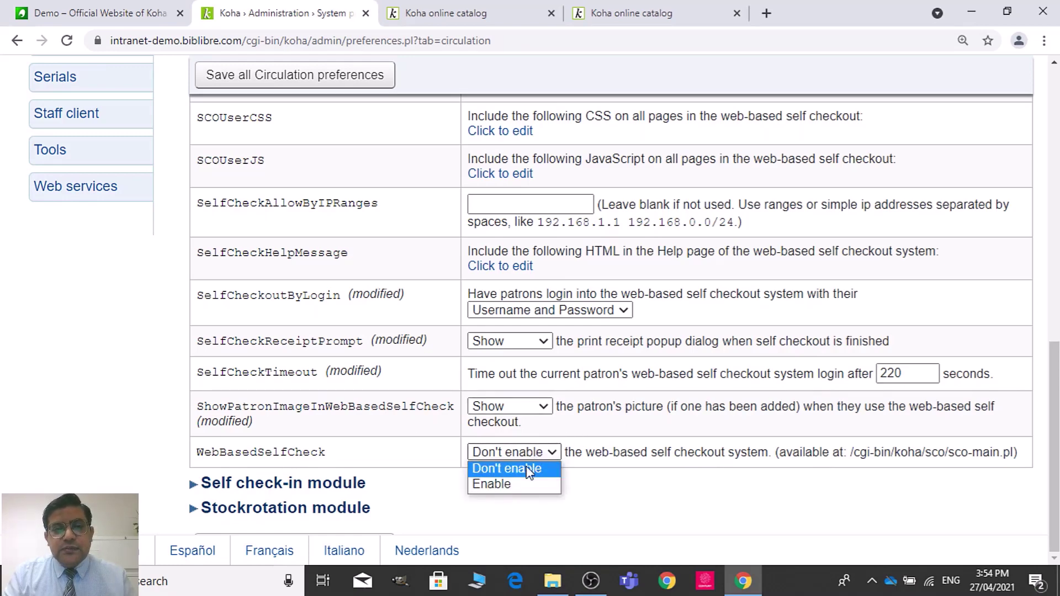
pyautogui.click(511, 484)
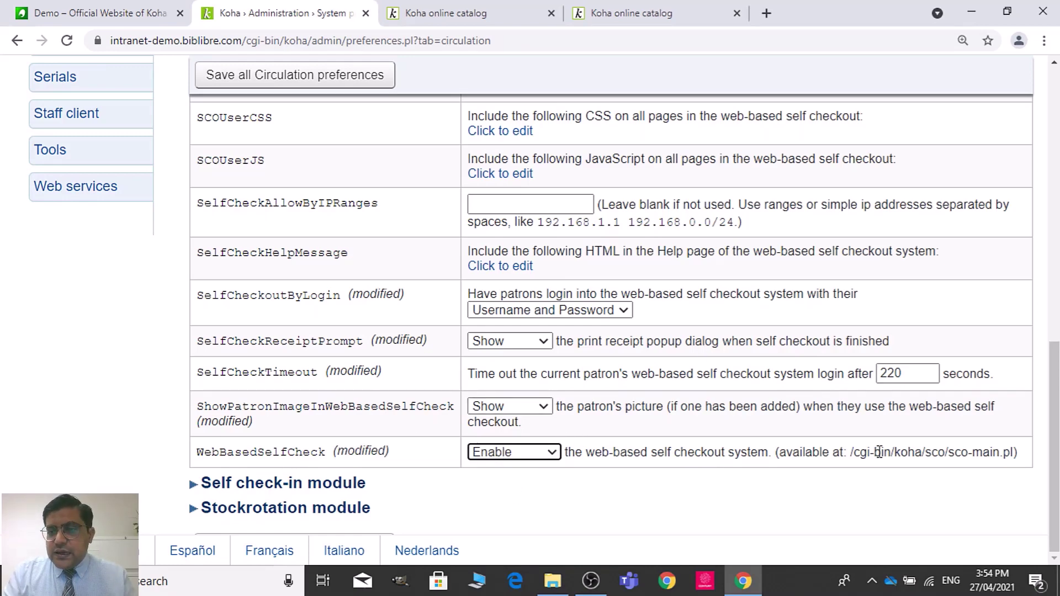
pyautogui.moveTo(851, 456); pyautogui.dragTo(1014, 453)
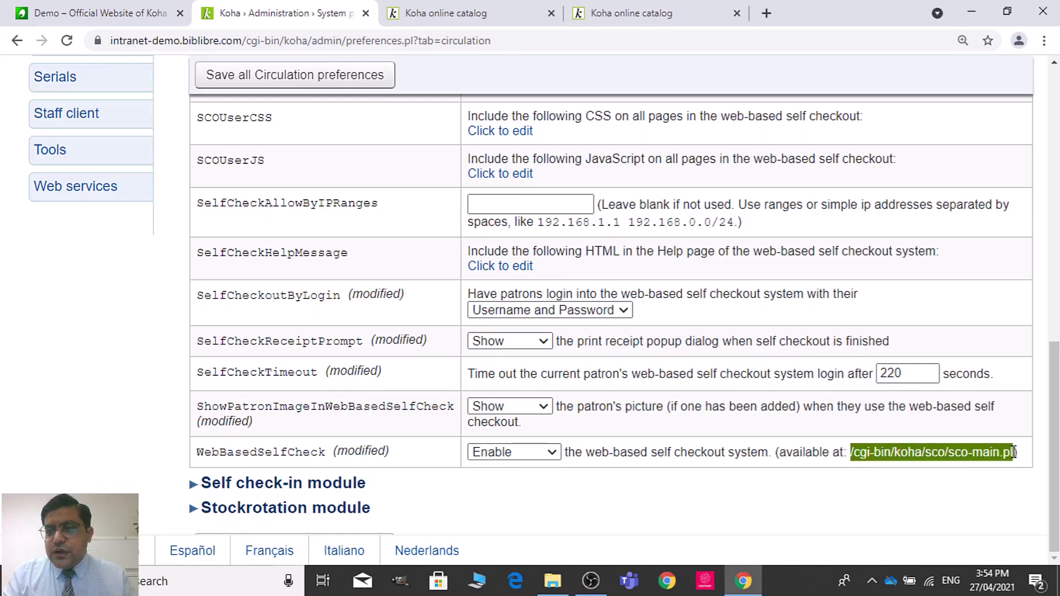
# Step: Raise the browser page zoom from 125% to 150%
pyautogui.click(1044, 40)
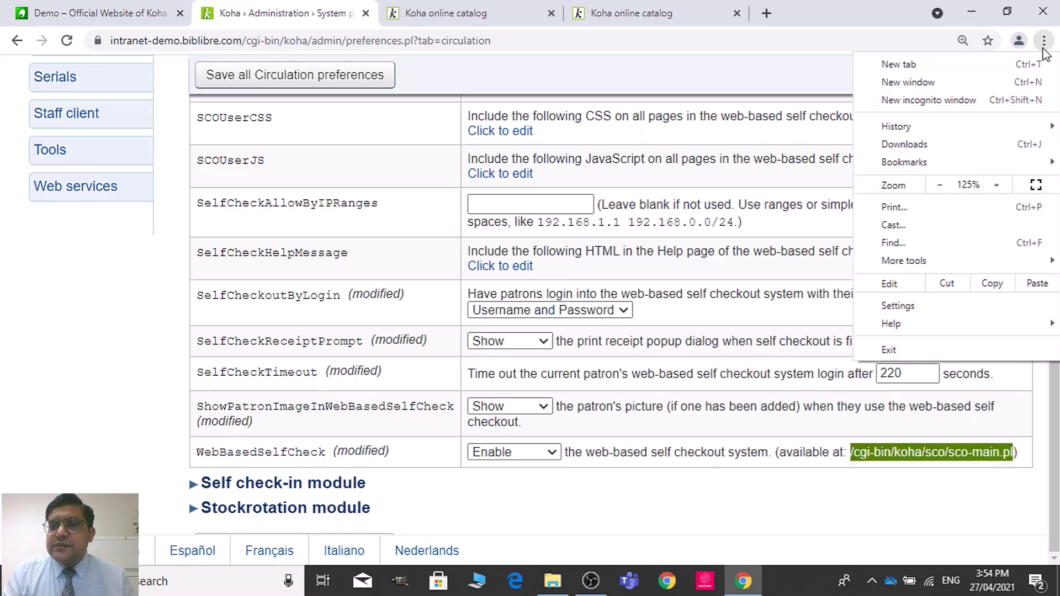
pyautogui.click(997, 185)
pyautogui.scroll(-3, 837, 467)
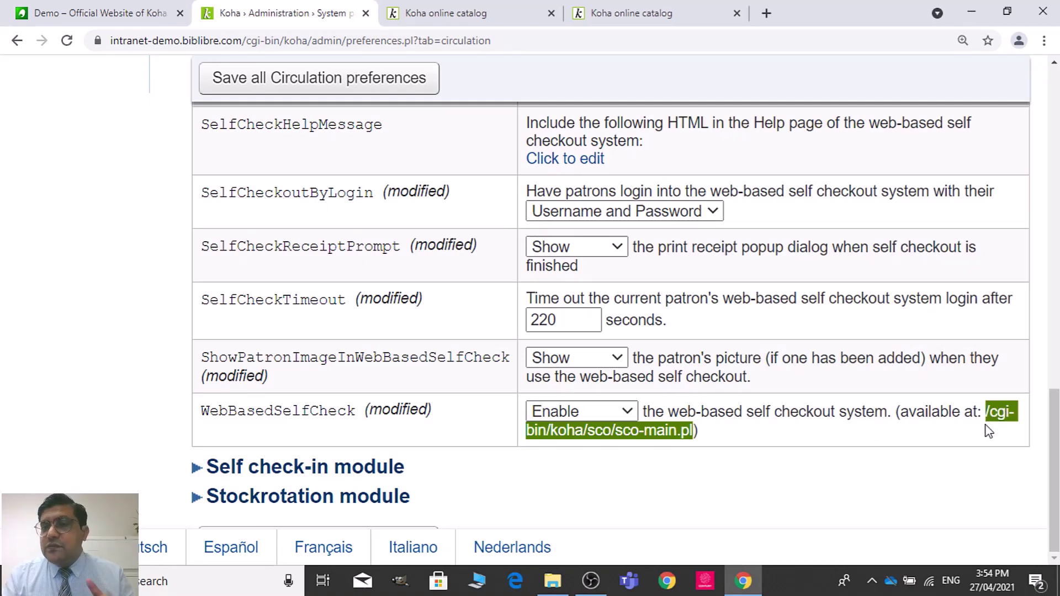
# Step: Save all the changed Circulation preferences
pyautogui.click(461, 7)
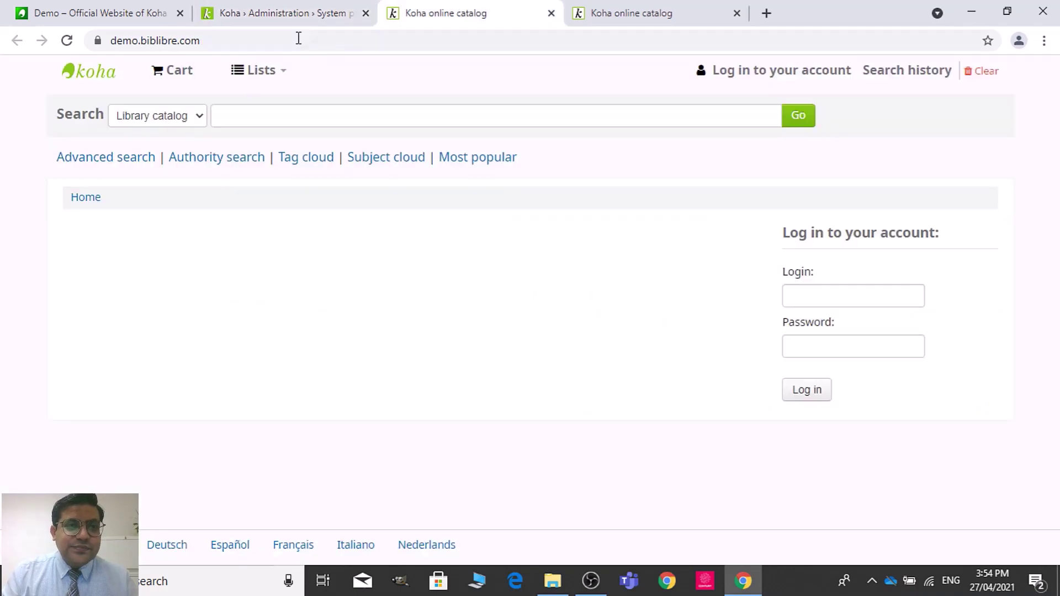
pyautogui.click(298, 43)
pyautogui.click(298, 42)
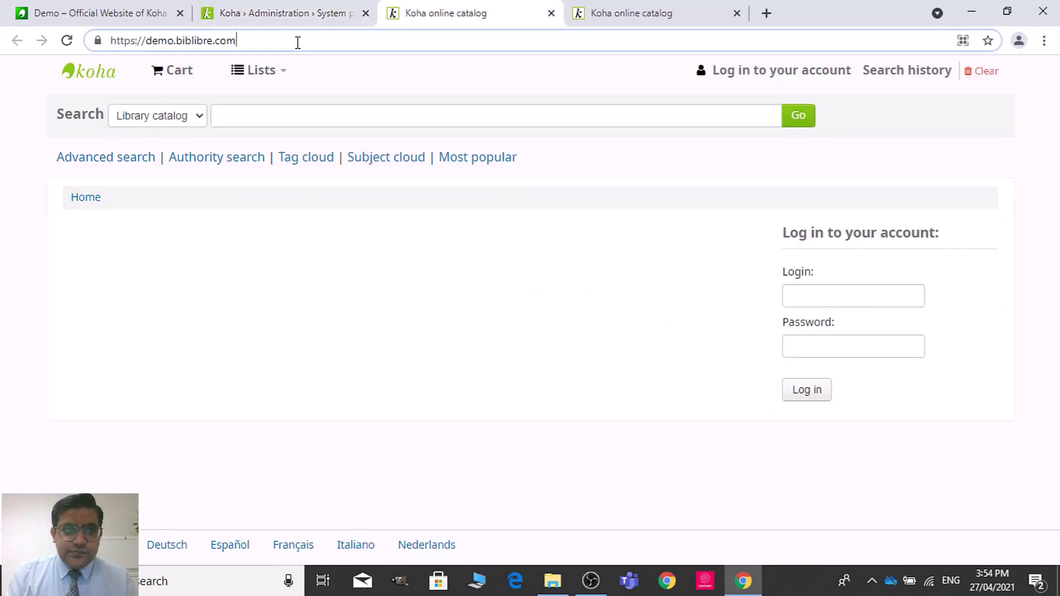
pyautogui.click(257, 11)
pyautogui.click(412, 93)
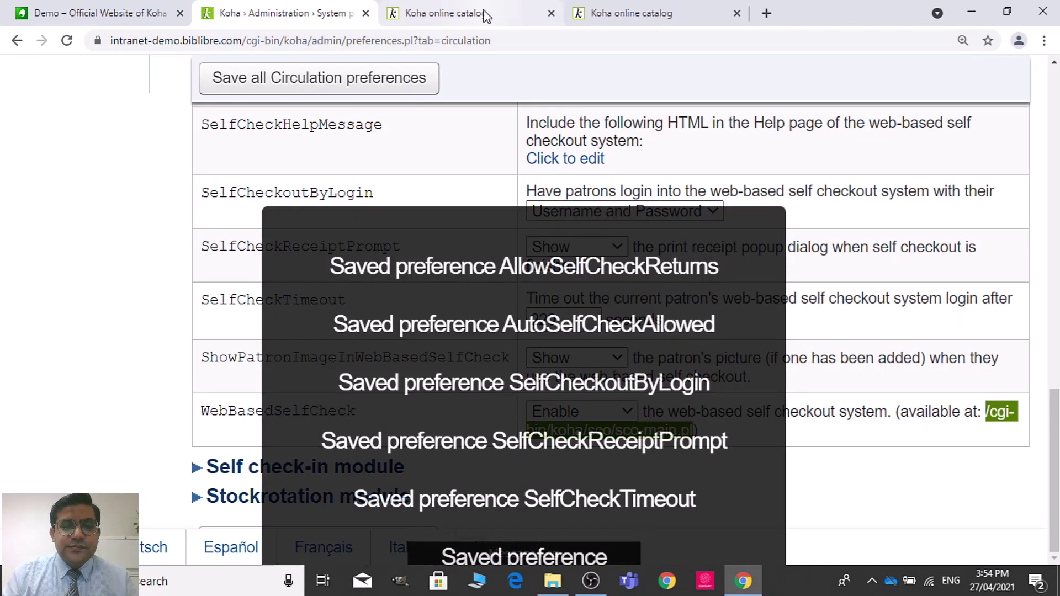
# Step: Load the copied sco-main.pl self checkout page in the online catalog tab
pyautogui.click(482, 15)
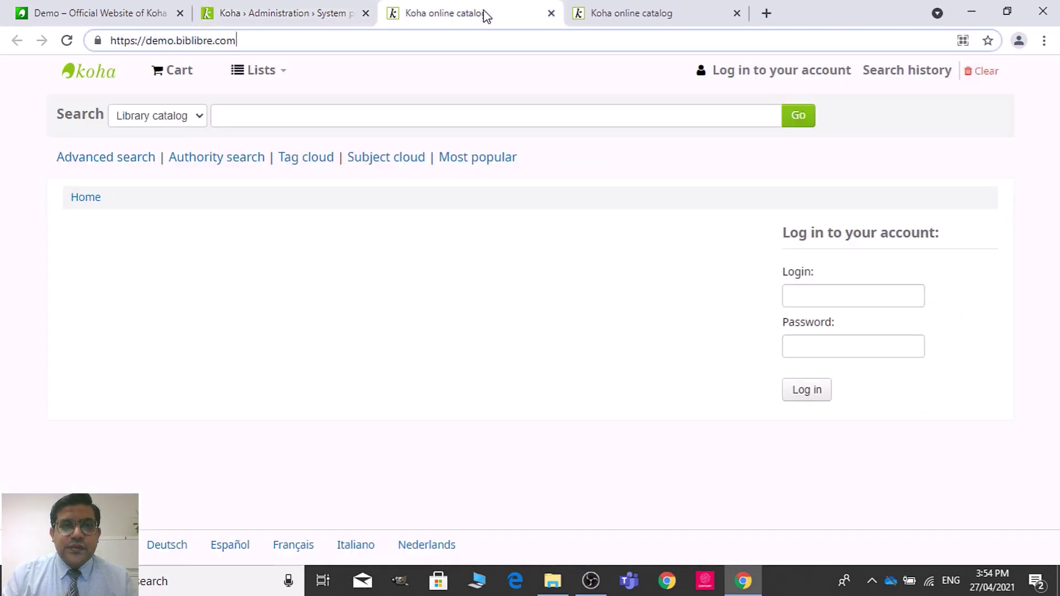
pyautogui.click(327, 47)
pyautogui.write('https://demo.biblibre.com/cgi-bin/koha/sco/sco-main.pl')
pyautogui.press('Return')
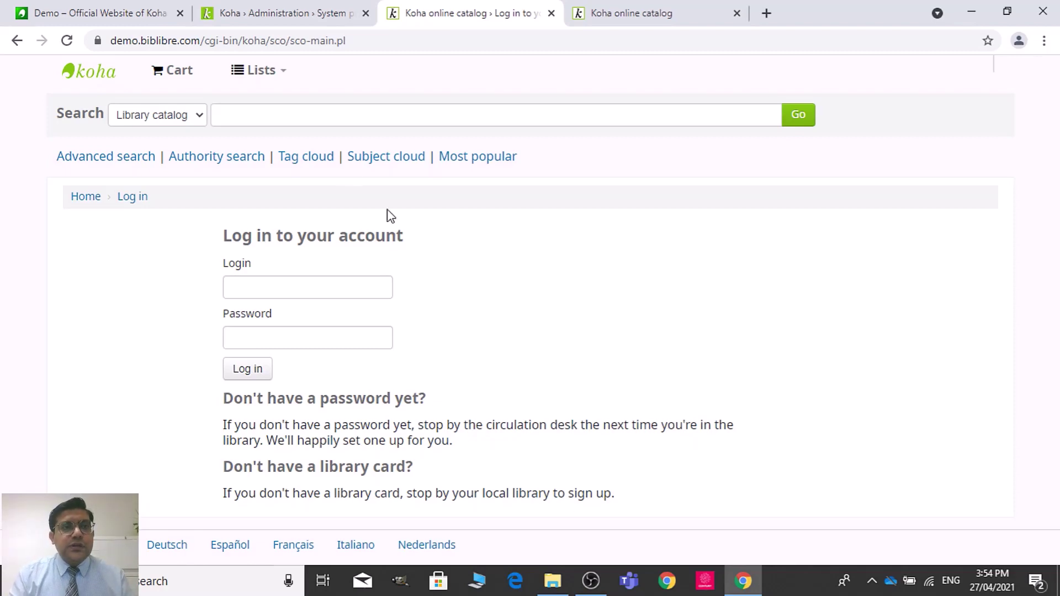
# Step: Open the staff home page in a new tab from the Home breadcrumb
pyautogui.click(303, 8)
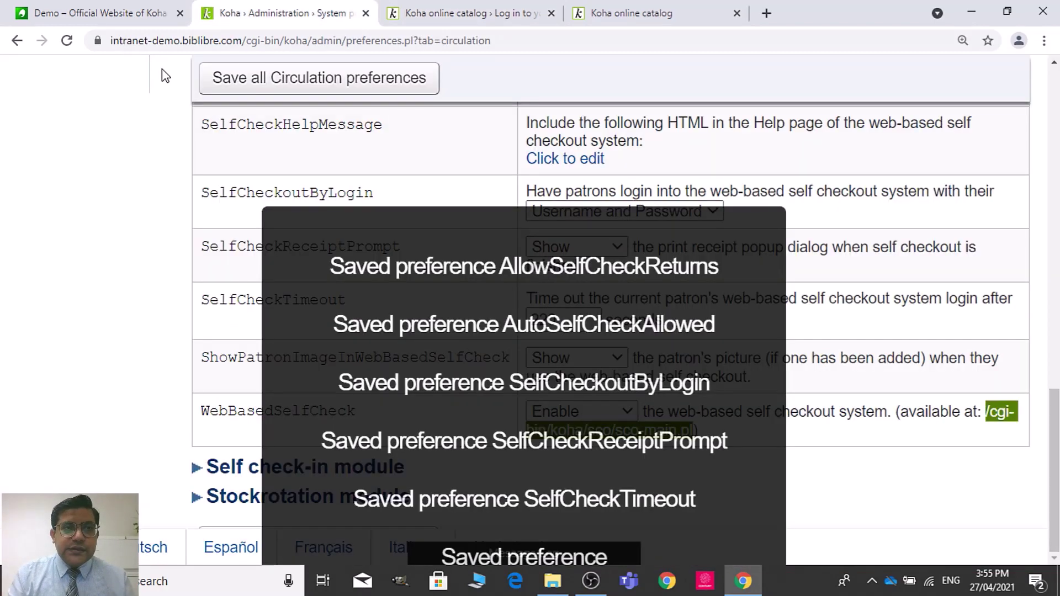
pyautogui.scroll(2, 1052, 391)
pyautogui.scroll(12, 1052, 391)
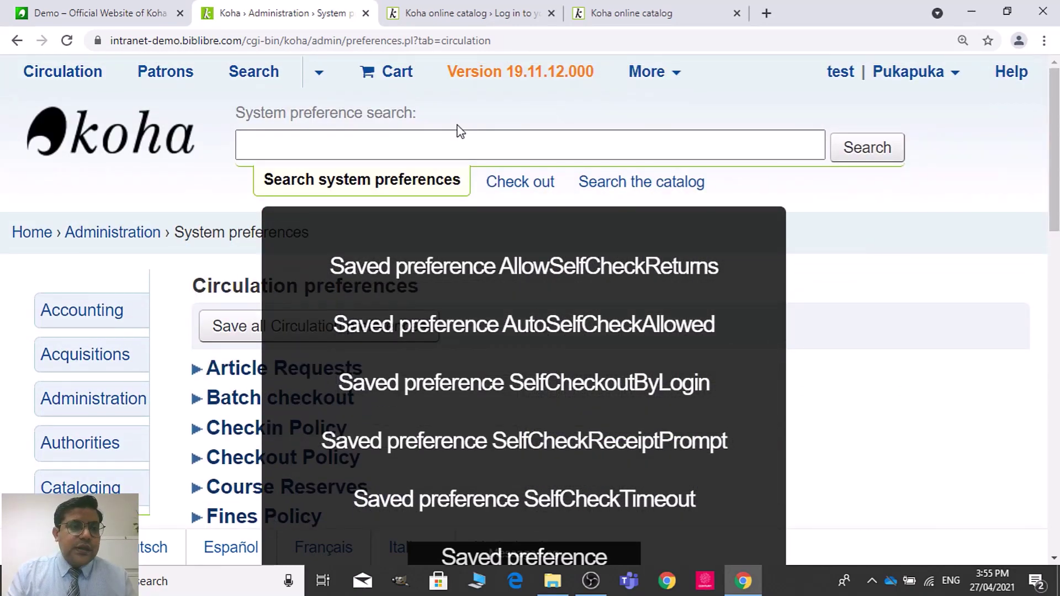
pyautogui.rightClick(39, 236)
pyautogui.click(94, 254)
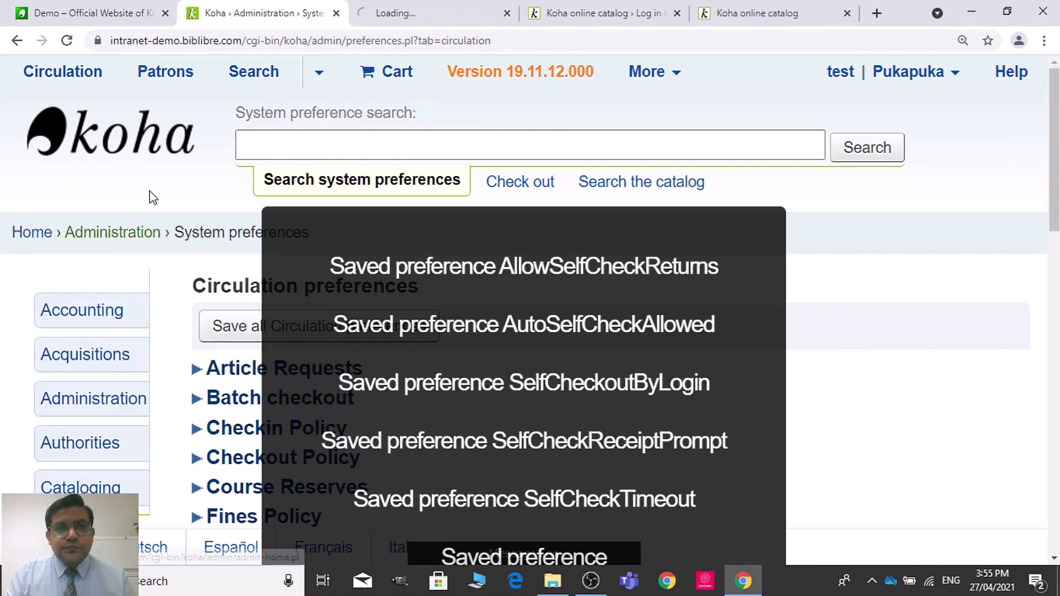
# Step: In the new staff home tab, go to Patrons and start a new Library Admin patron
pyautogui.click(402, 8)
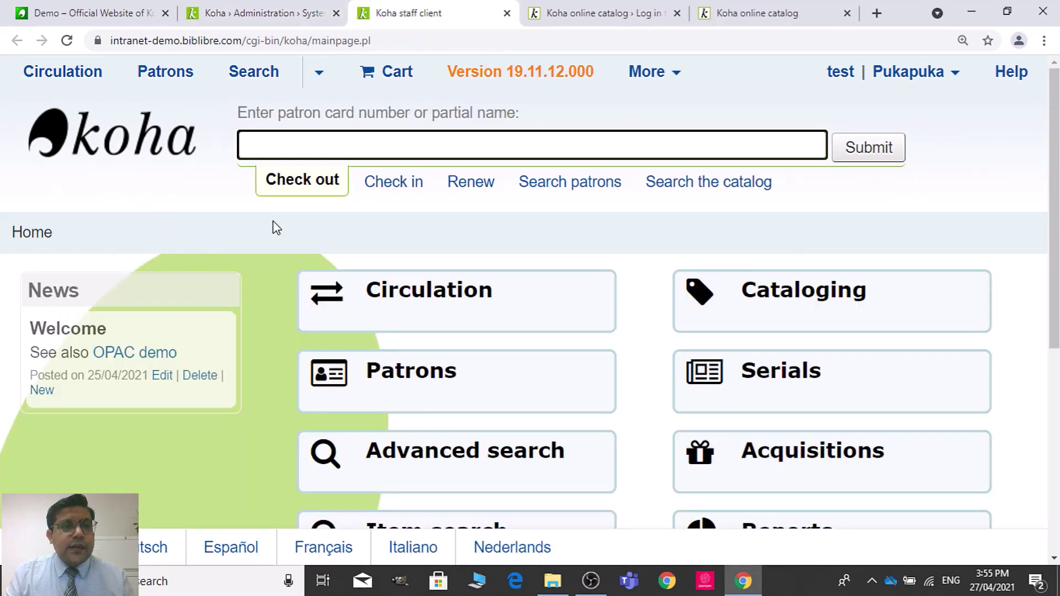
pyautogui.click(476, 380)
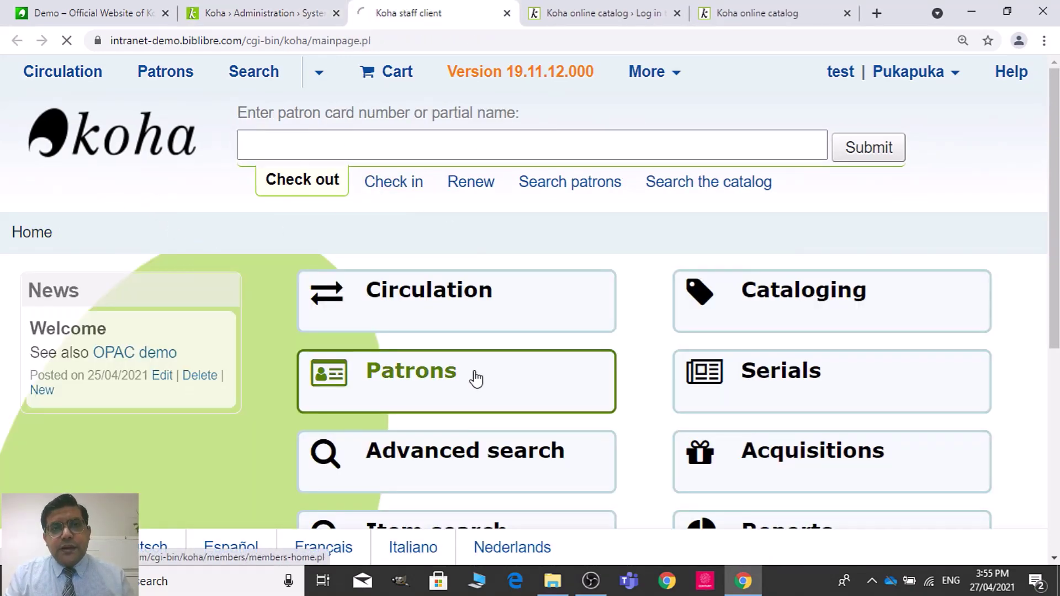
pyautogui.scroll(-3, 904, 226)
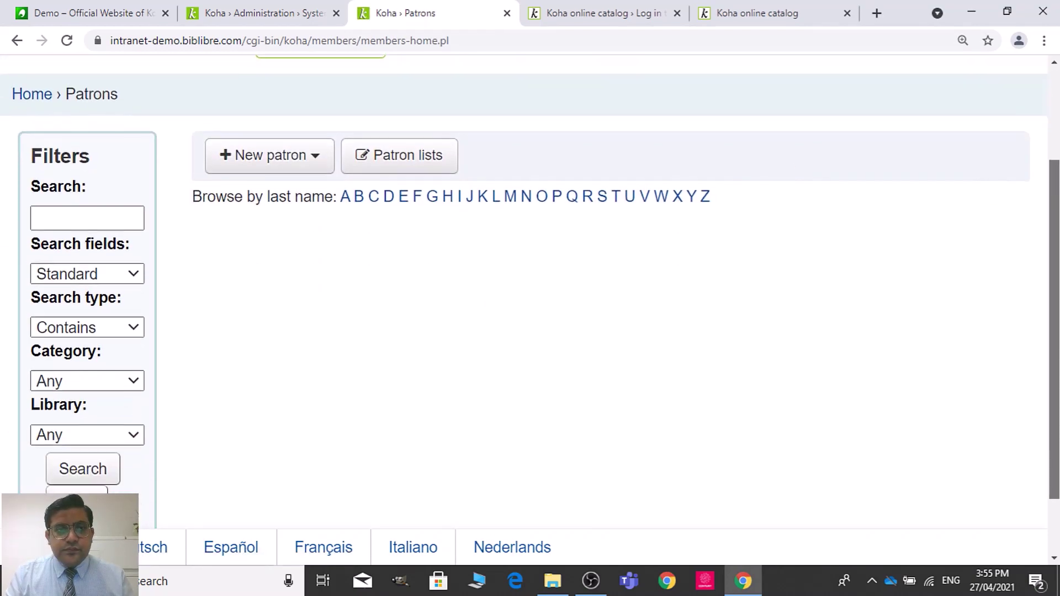
pyautogui.click(292, 157)
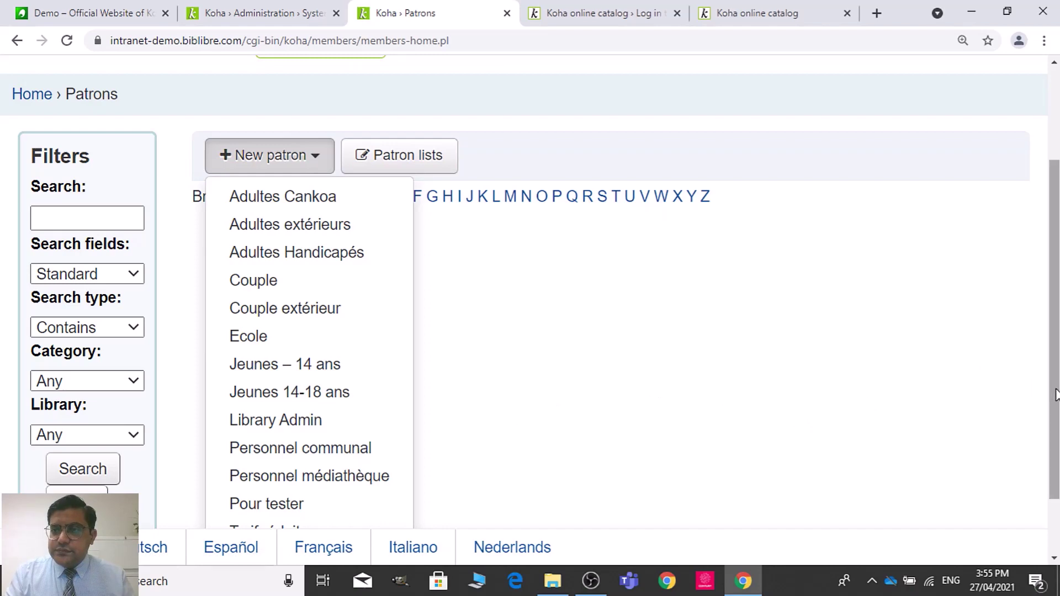
pyautogui.scroll(-2, 950, 380)
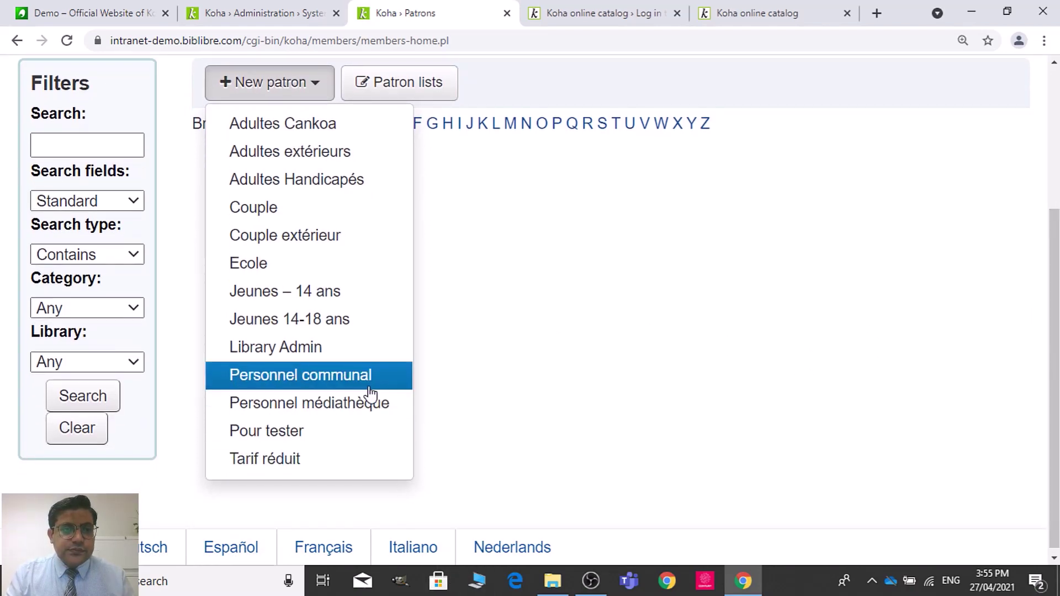
pyautogui.click(362, 349)
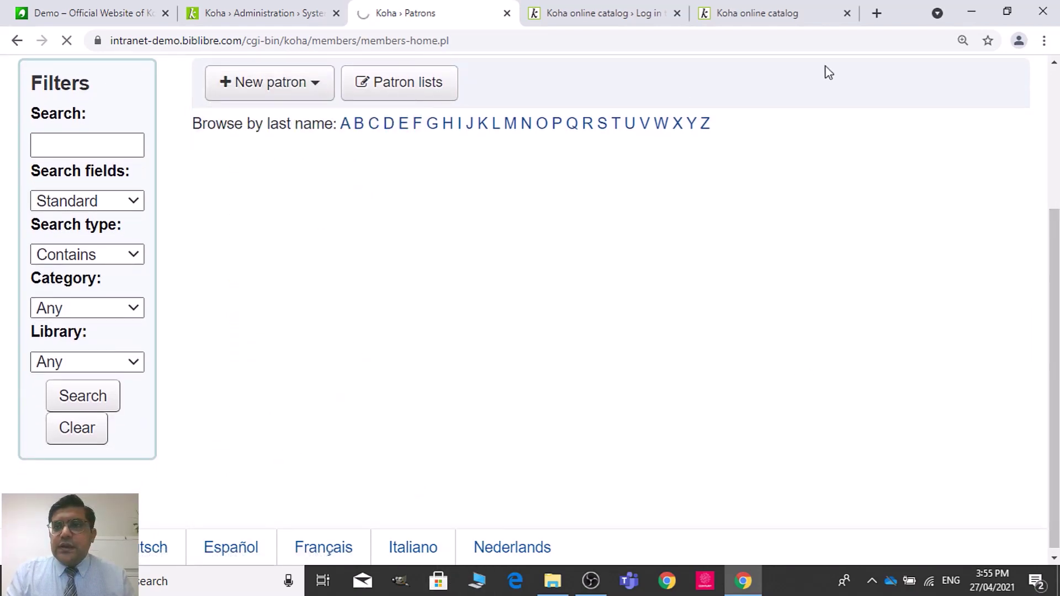
pyautogui.click(1046, 41)
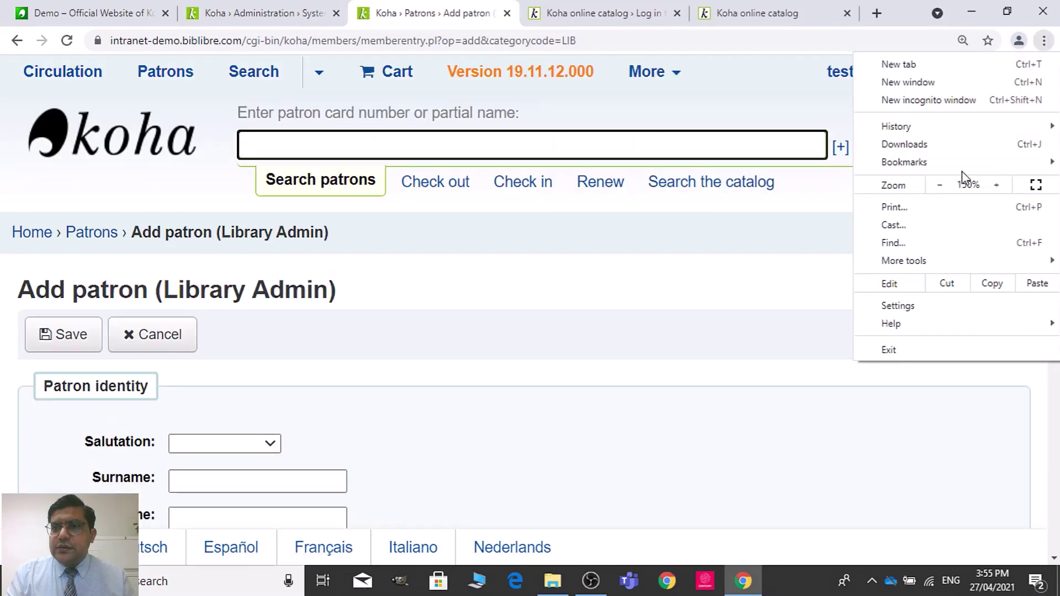
# Step: Set the browser page zoom to 125%
pyautogui.click(942, 185)
pyautogui.click(942, 185)
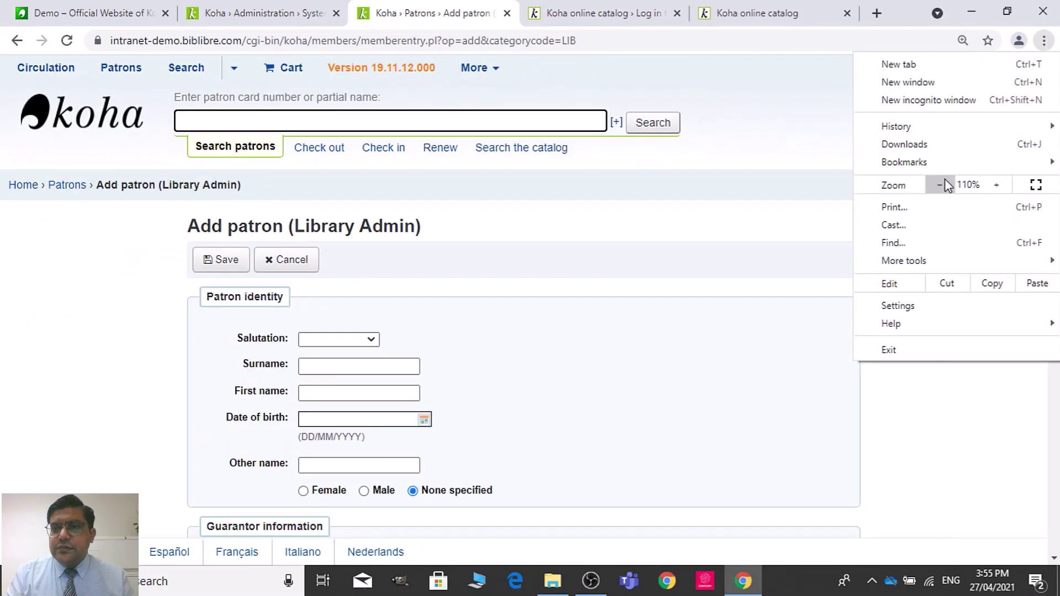
pyautogui.click(997, 185)
pyautogui.click(738, 334)
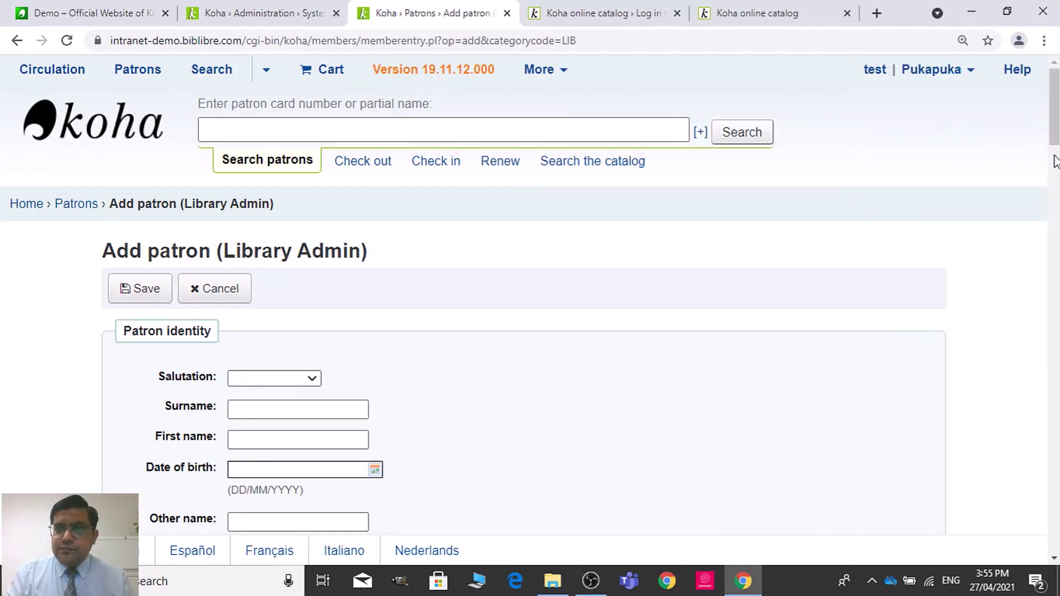
pyautogui.moveTo(1055, 108); pyautogui.dragTo(1055, 135)
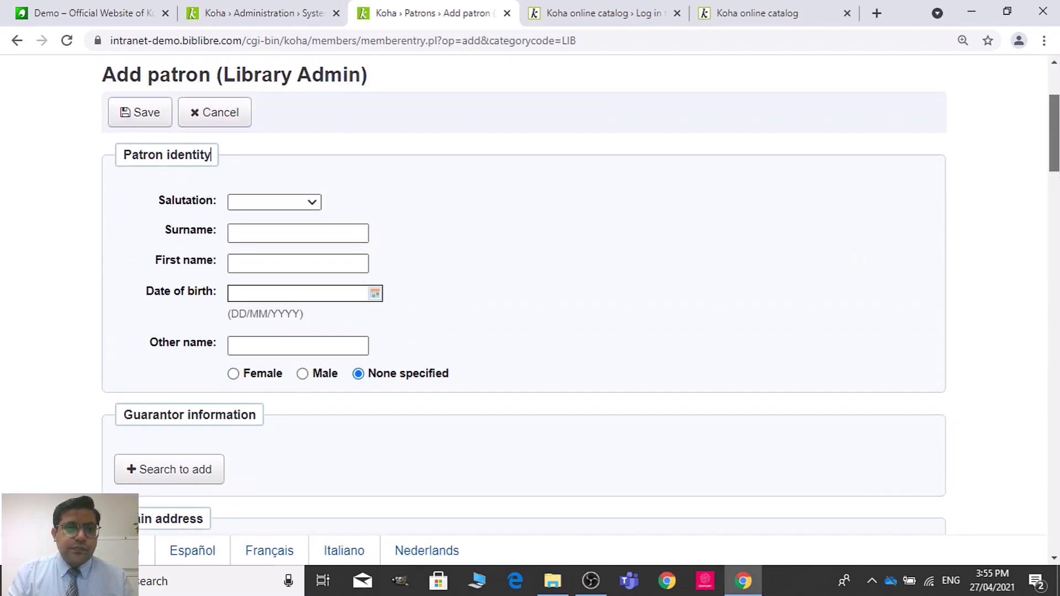
# Step: Enter selfcico as the patron's first name and fill in the card number
pyautogui.click(234, 229)
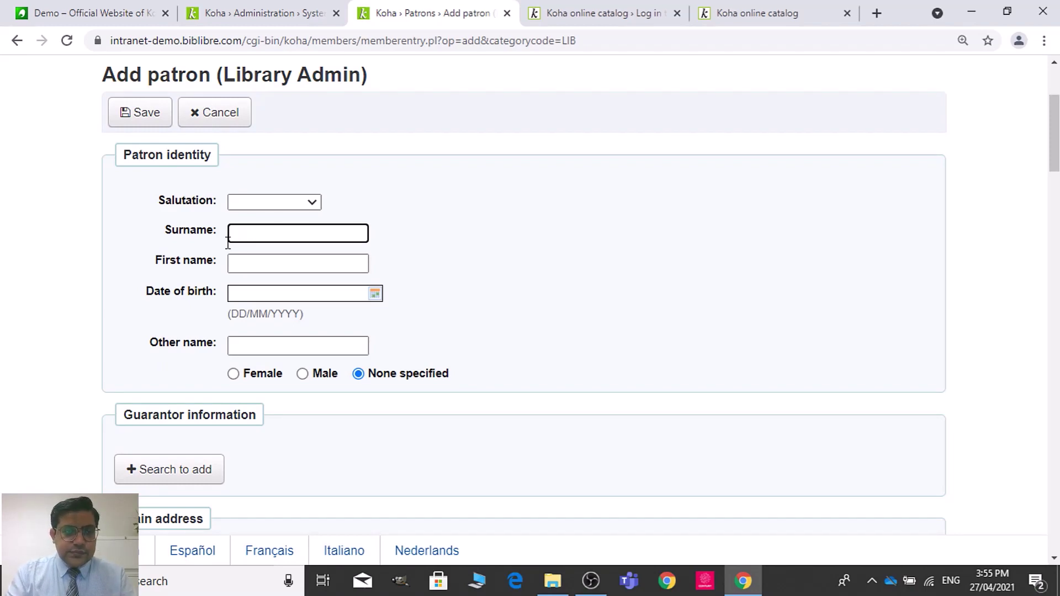
pyautogui.click(241, 267)
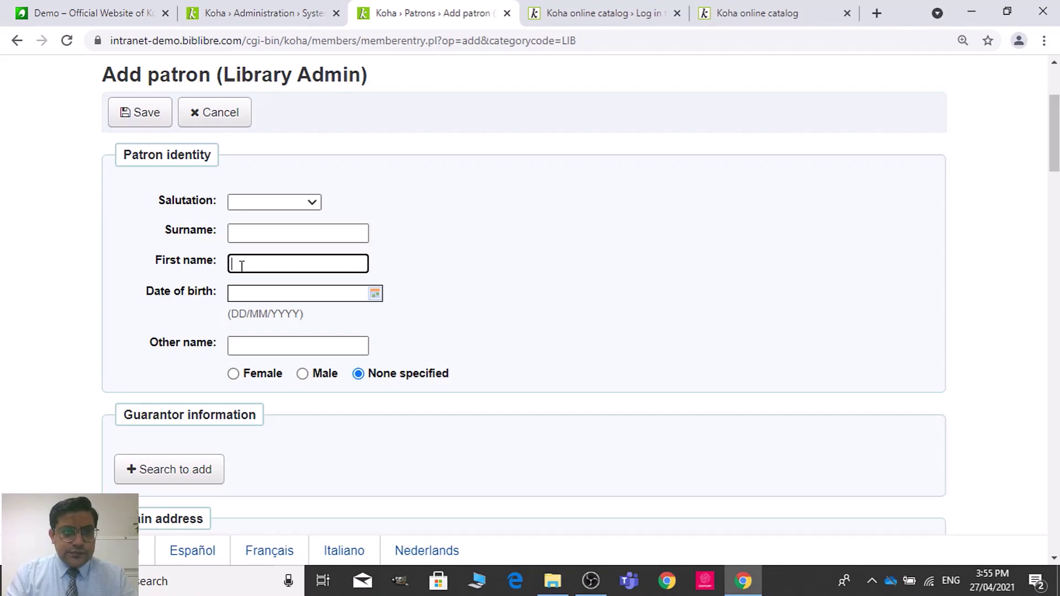
pyautogui.write('selfcico')
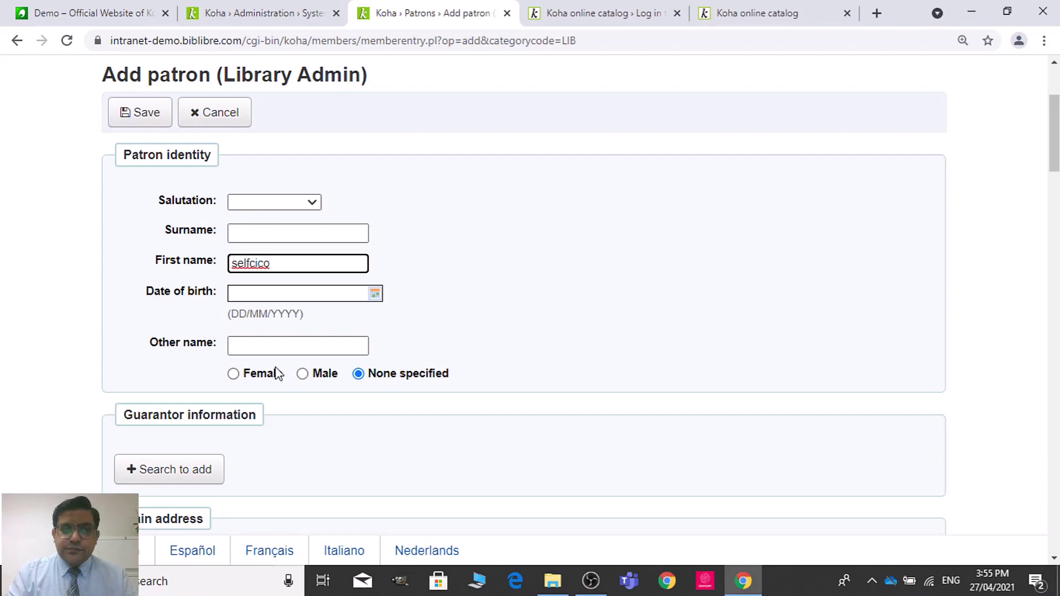
pyautogui.moveTo(1054, 133); pyautogui.dragTo(1058, 403)
pyautogui.click(317, 209)
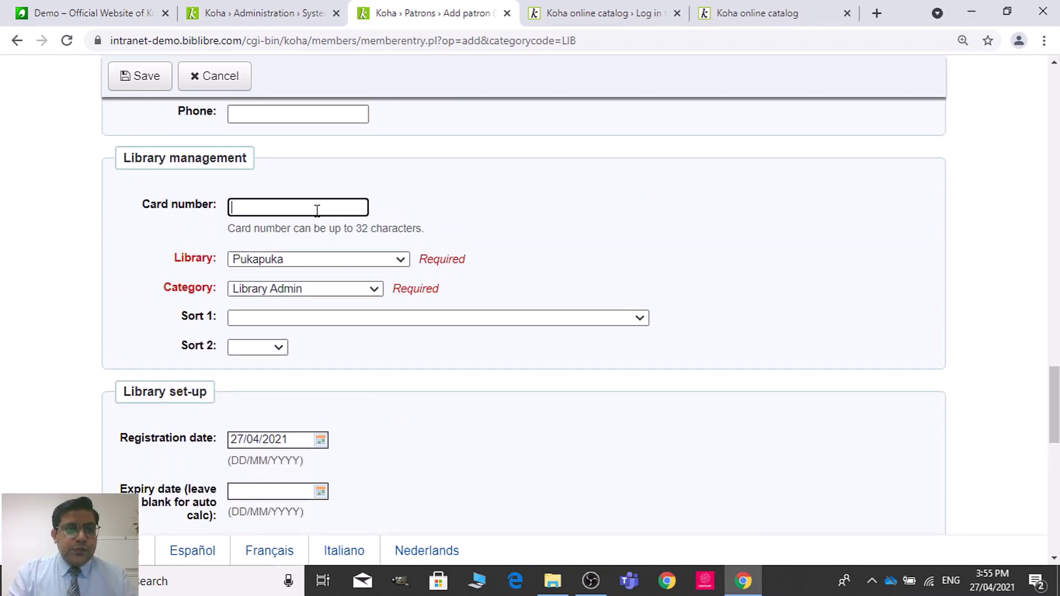
pyautogui.write('sel')
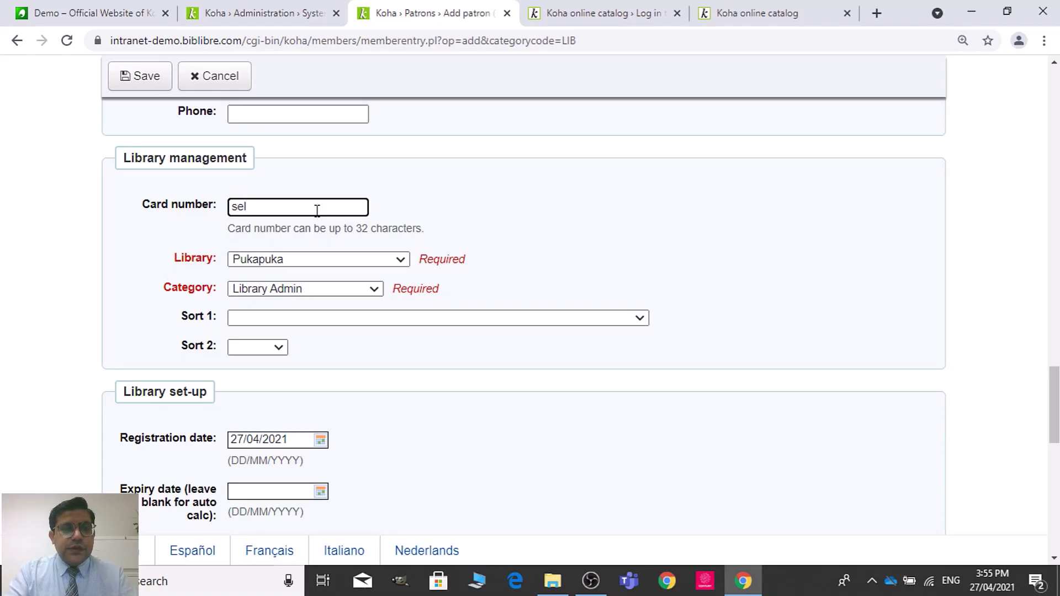
pyautogui.write('fcico')
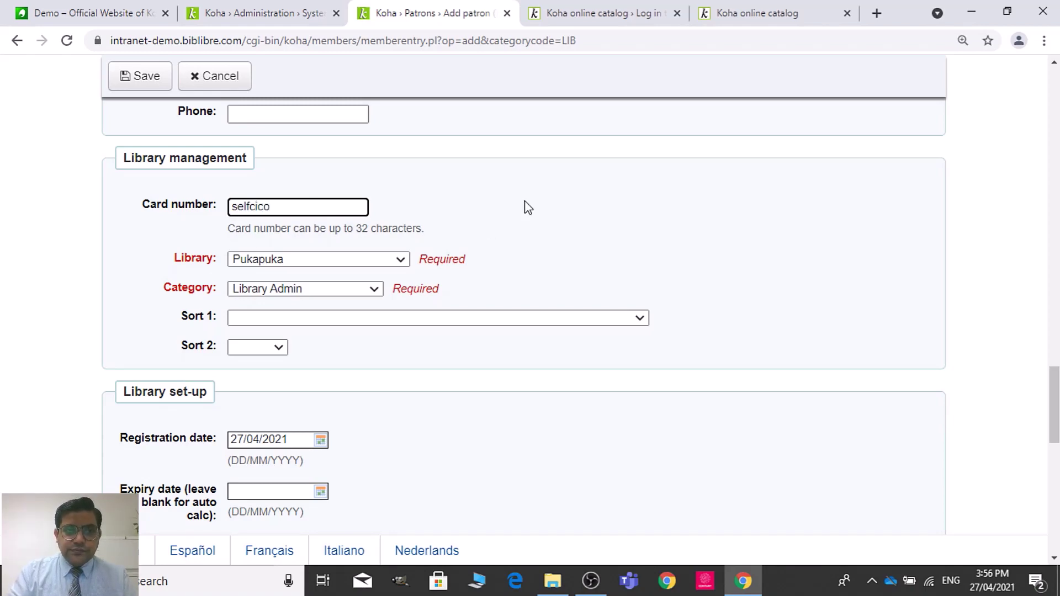
pyautogui.click(1054, 334)
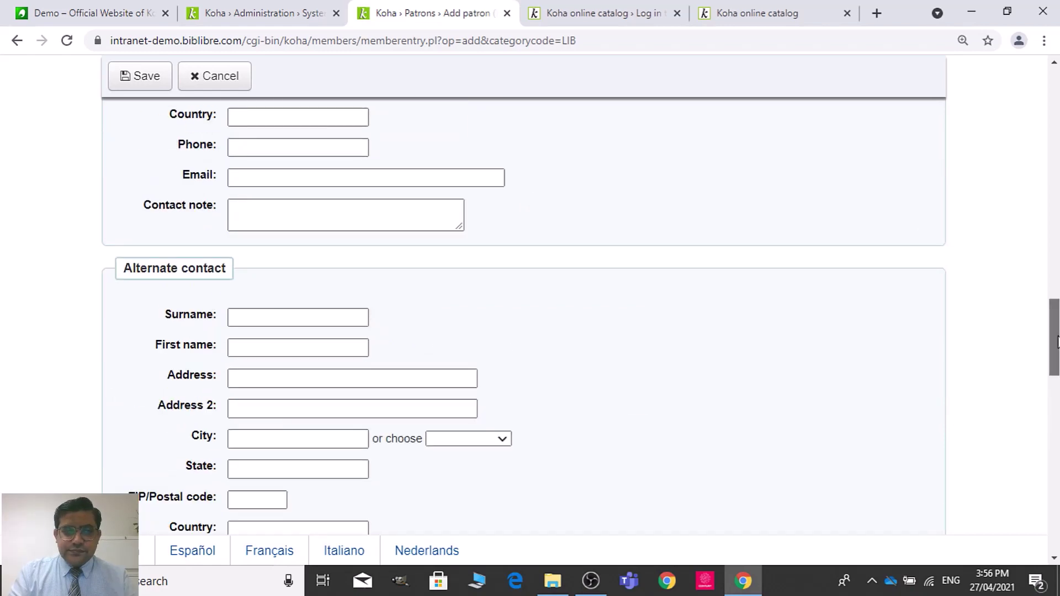
# Step: Set the OPAC/Staff login username to selfcico
pyautogui.moveTo(1058, 353); pyautogui.dragTo(1057, 502)
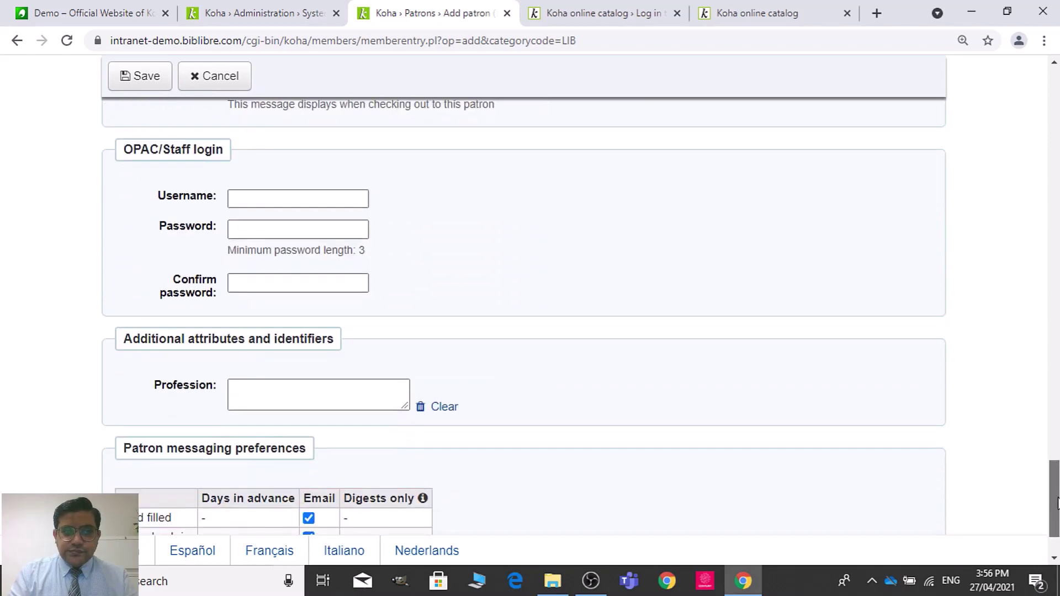
pyautogui.click(327, 201)
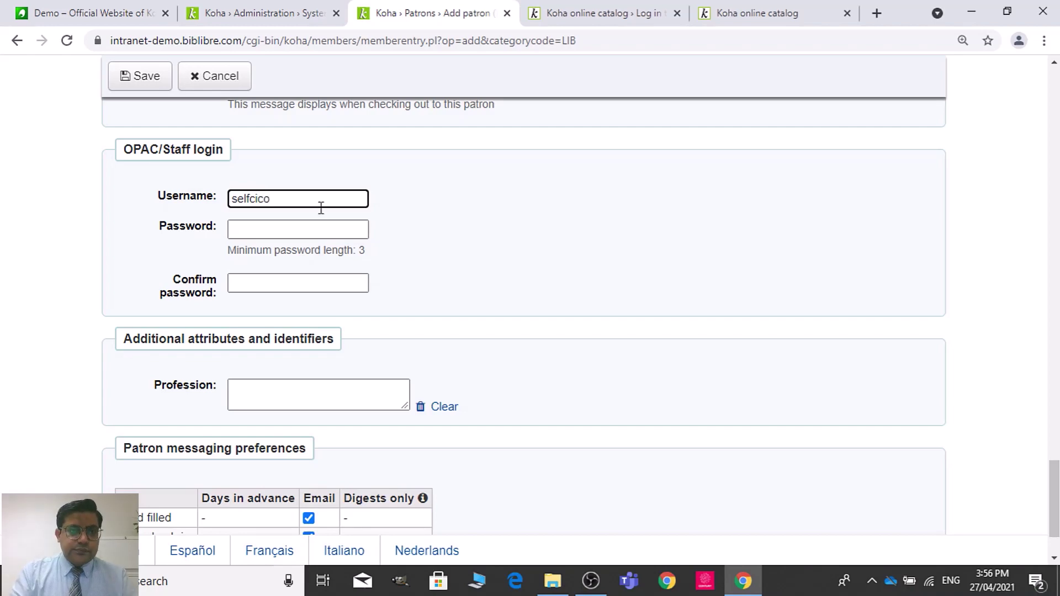
pyautogui.write('selfcicosel')
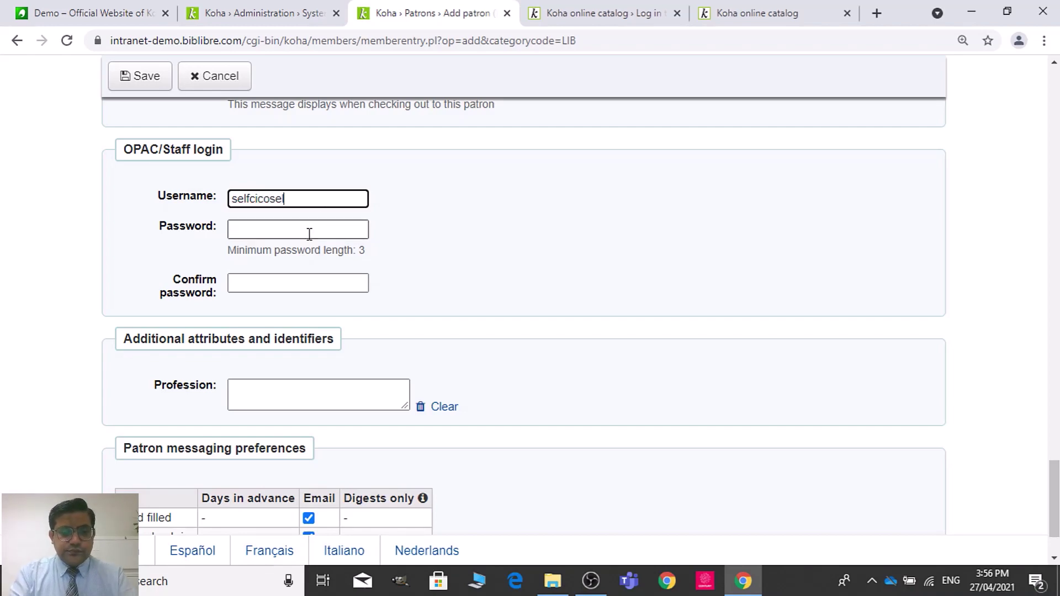
pyautogui.press('BackSpace')
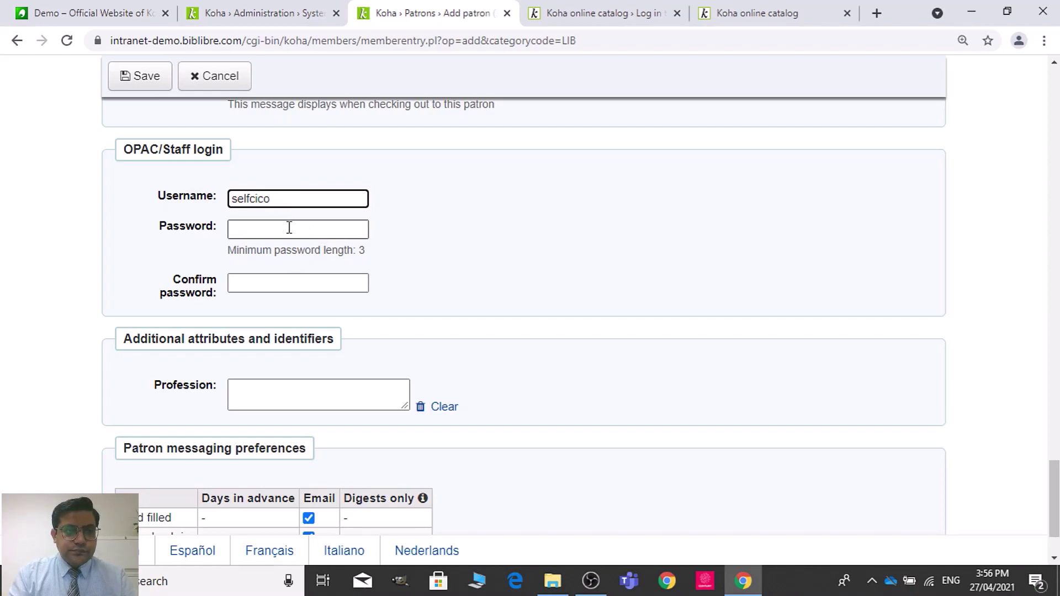
# Step: Enter and confirm the login password, then save the patron record
pyautogui.click(289, 227)
pyautogui.write('1')
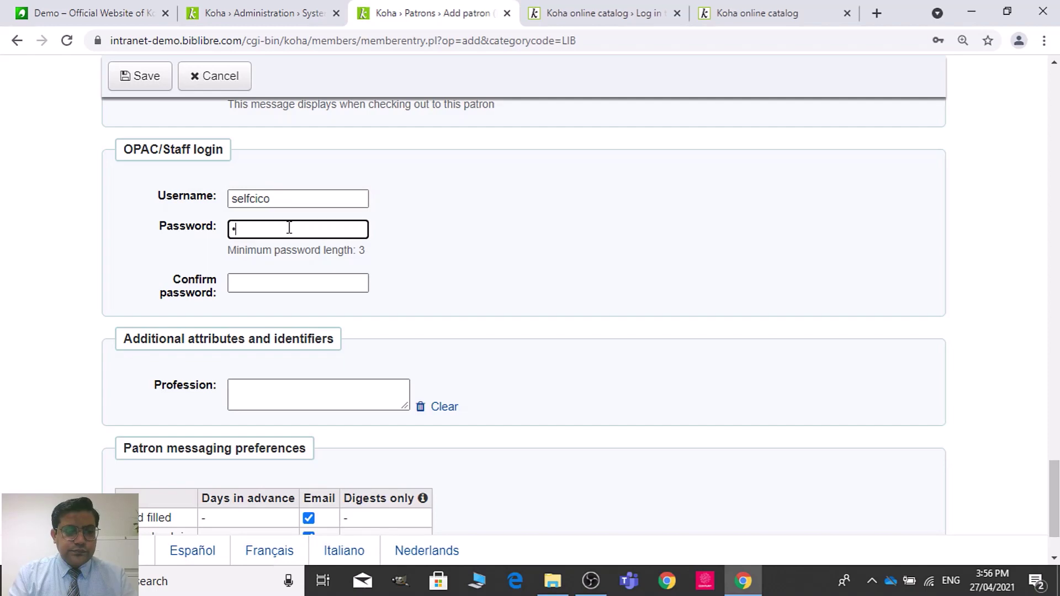
pyautogui.write('234')
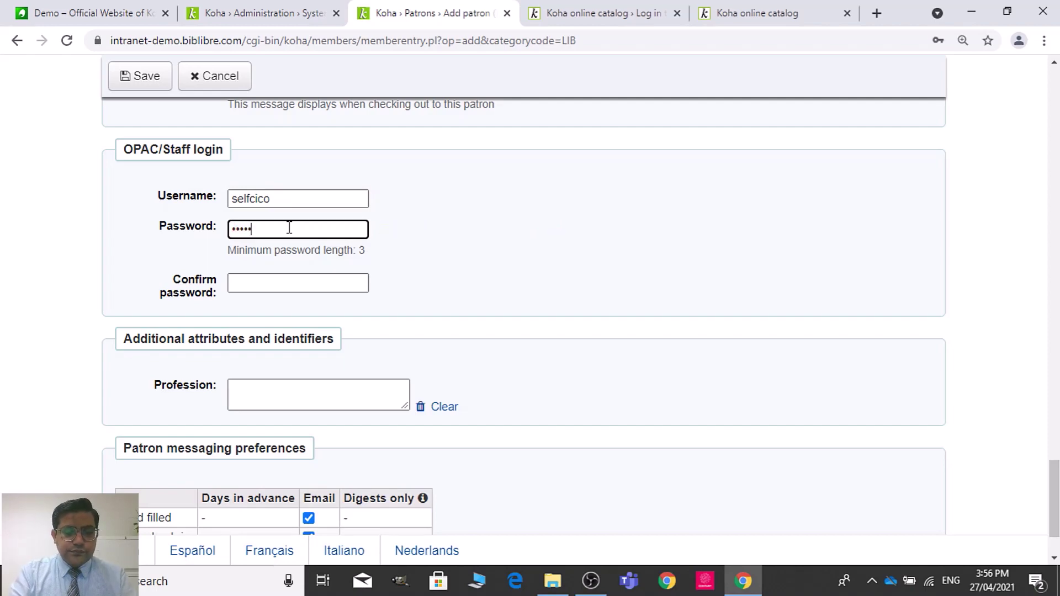
pyautogui.click(275, 285)
pyautogui.write('1234')
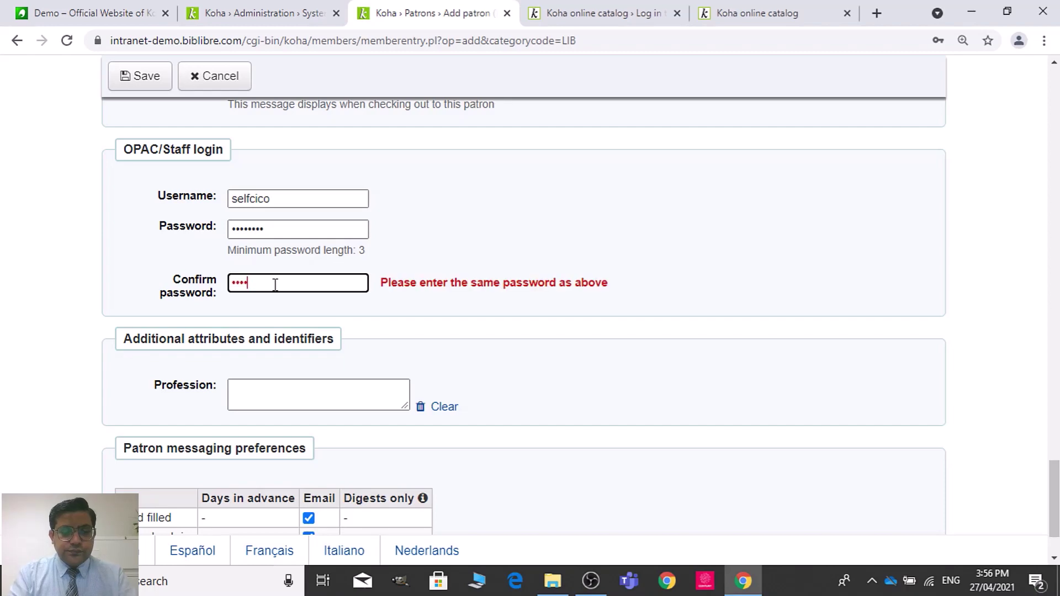
pyautogui.write('5')
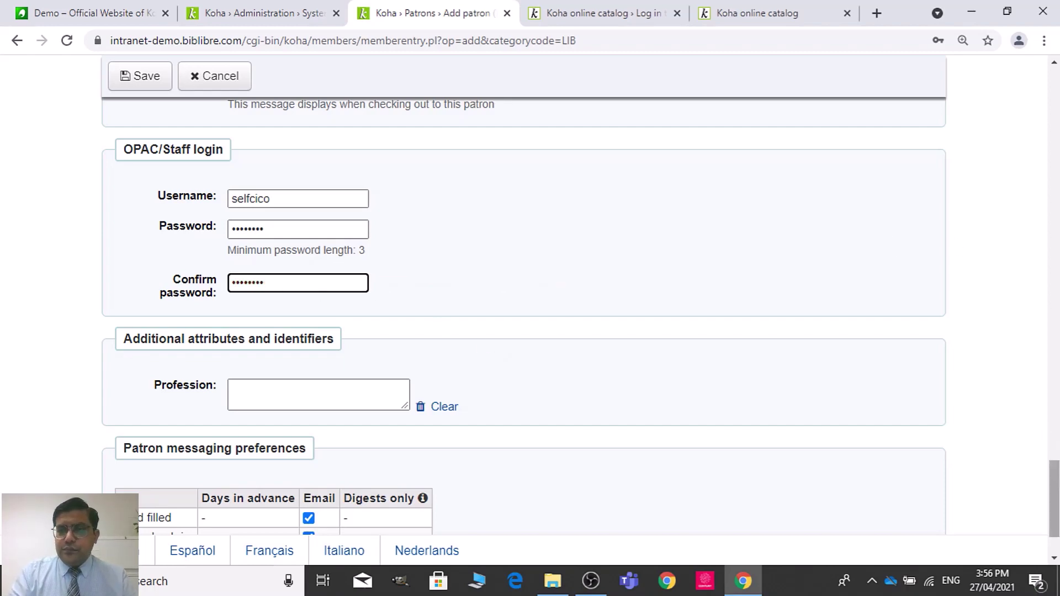
pyautogui.scroll(-2, 1054, 500)
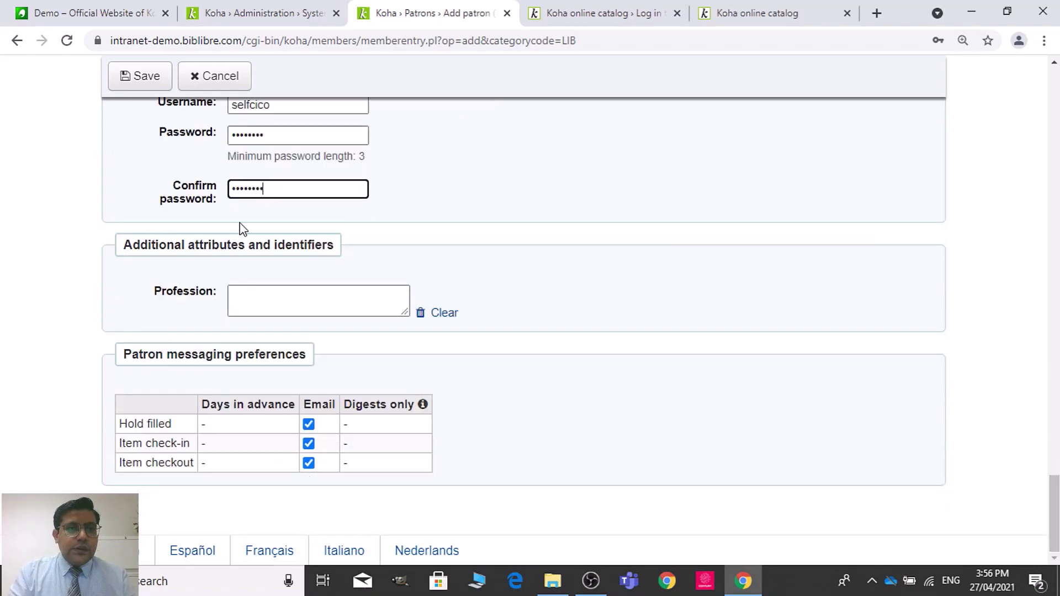
pyautogui.click(142, 69)
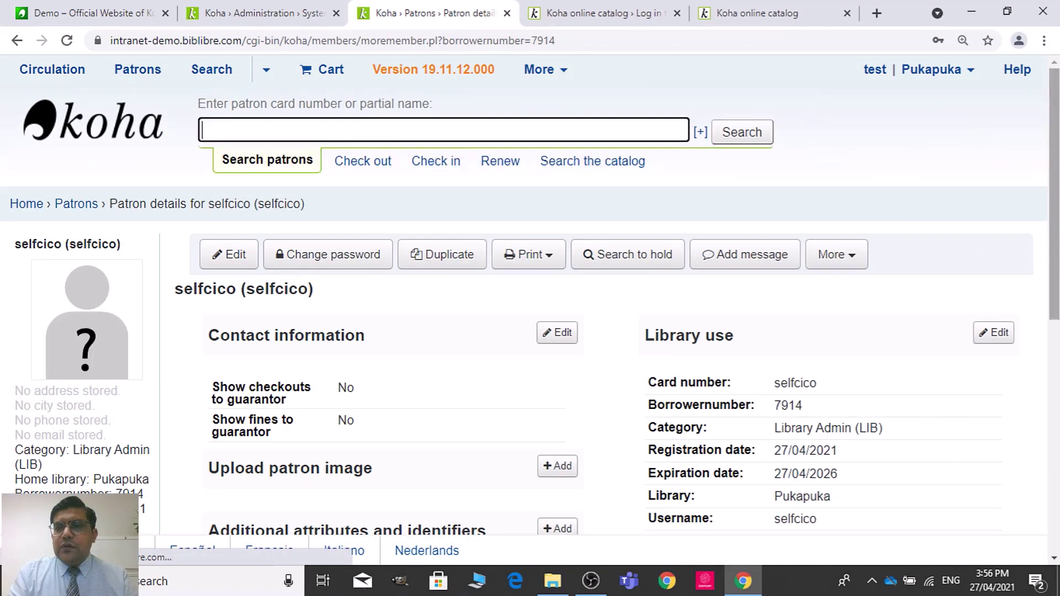
# Step: Tick Self check modules (self_check) with self check-in and self checkout in the patron's permissions and save
pyautogui.scroll(-2, 975, 247)
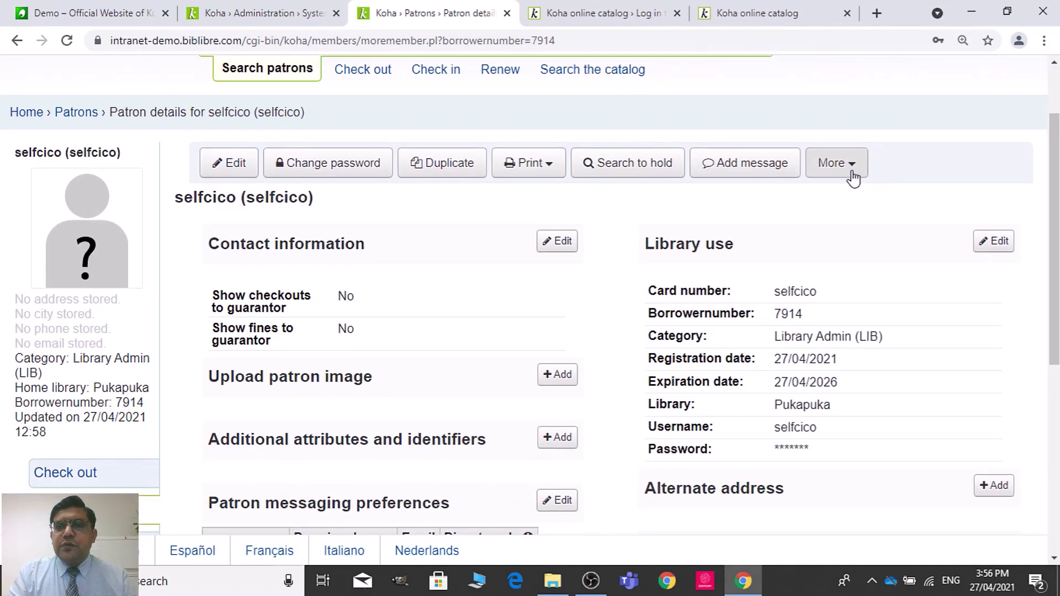
pyautogui.click(852, 166)
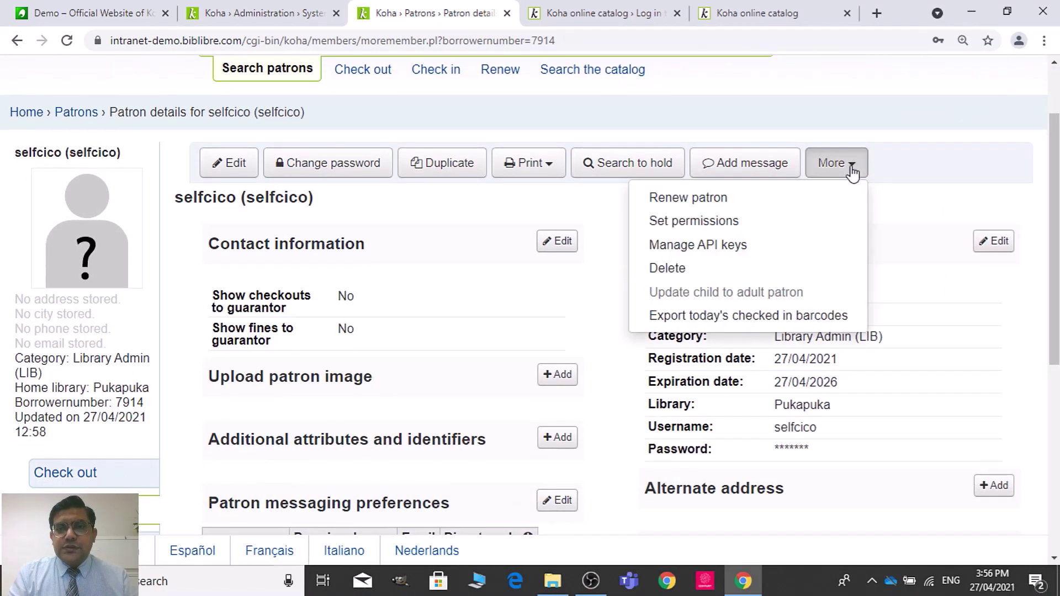
pyautogui.click(743, 220)
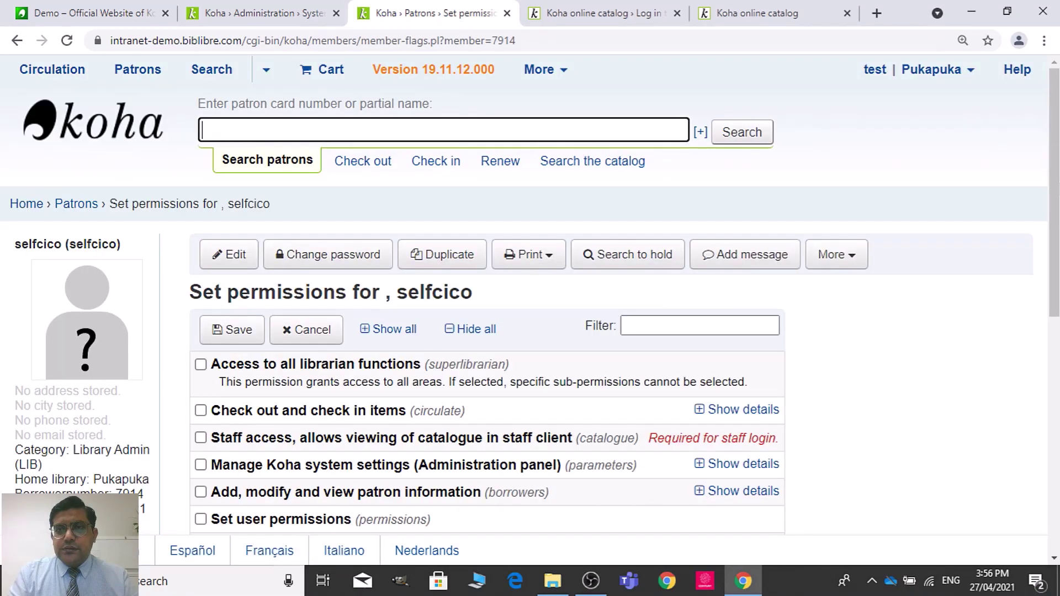
pyautogui.moveTo(1058, 183); pyautogui.dragTo(1057, 417)
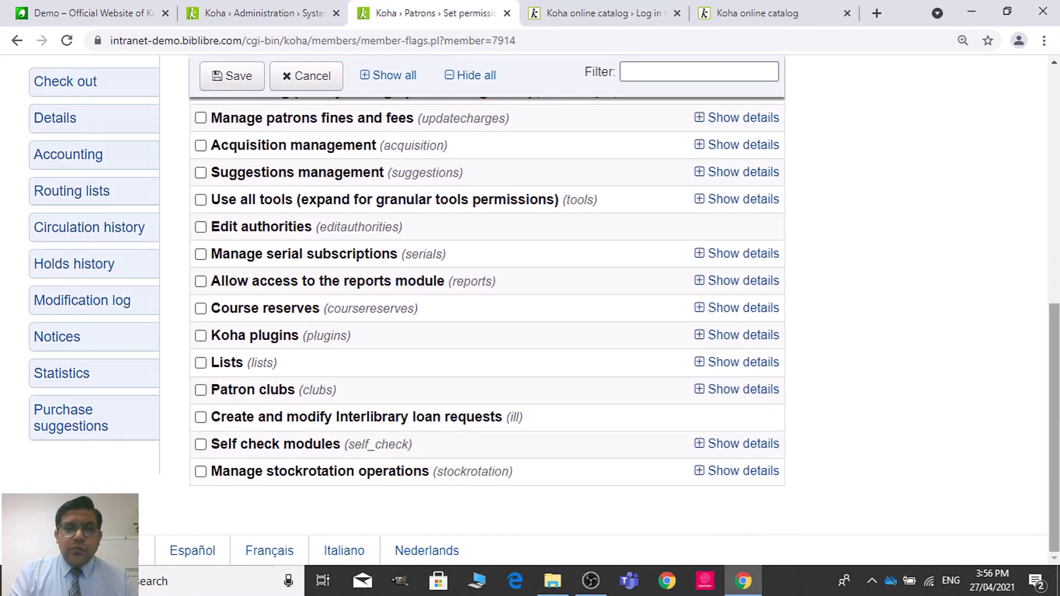
pyautogui.click(201, 445)
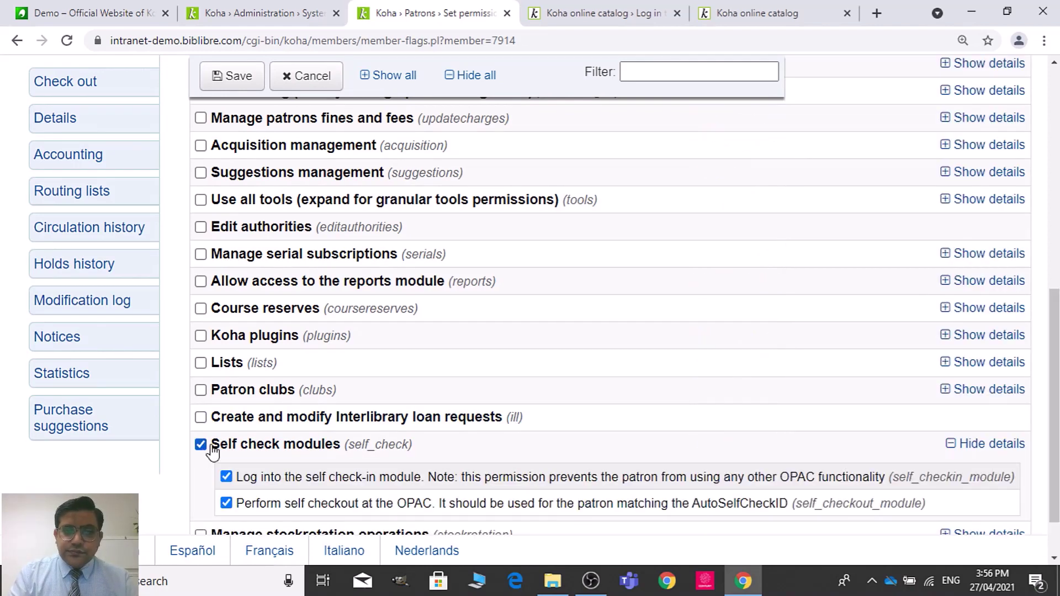
pyautogui.scroll(-2, 603, 374)
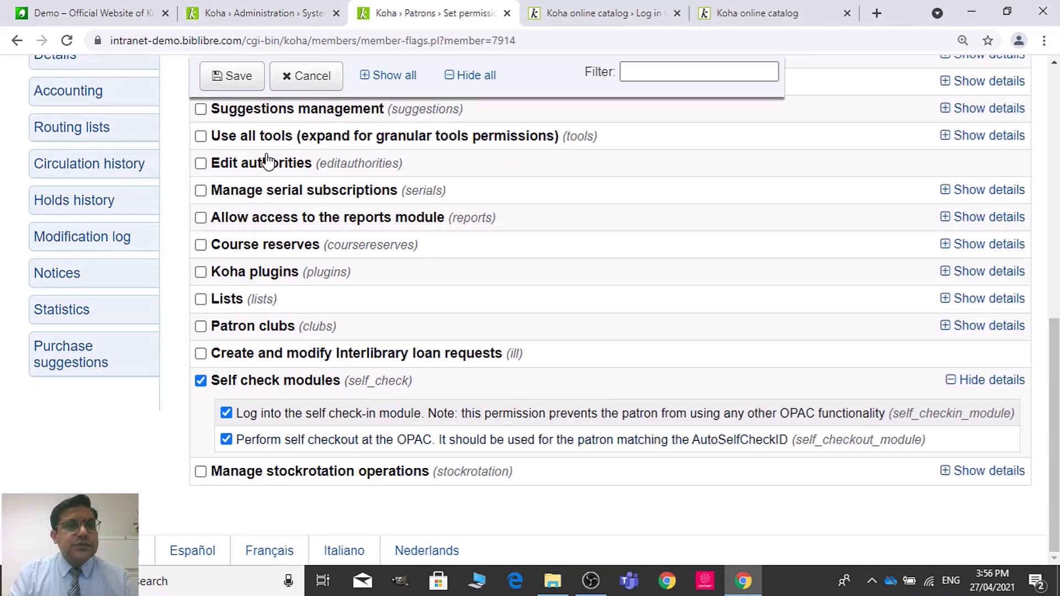
pyautogui.click(239, 87)
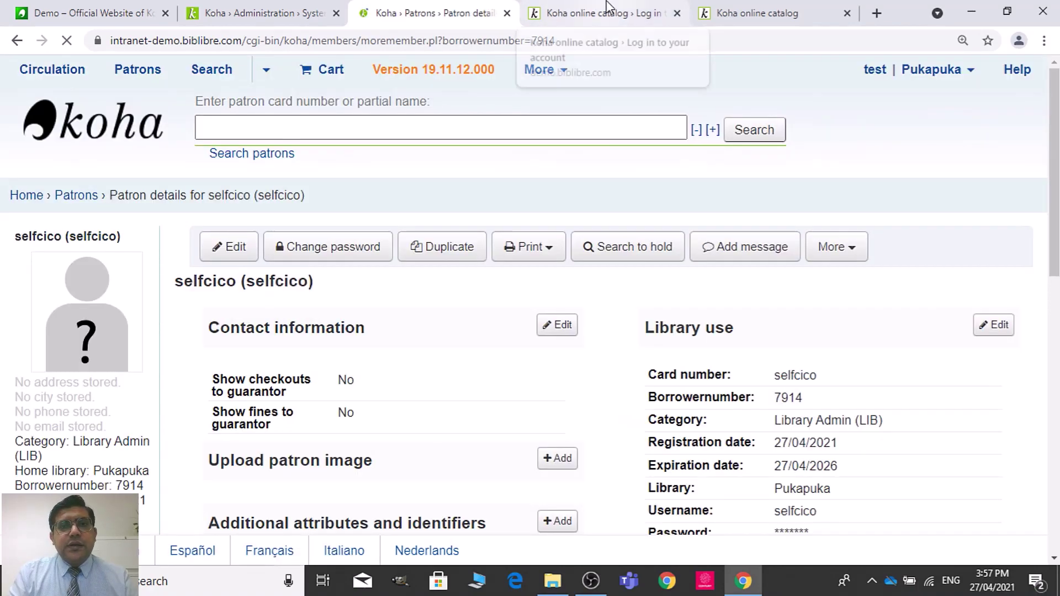
# Step: Switch to the online catalog login page
pyautogui.click(608, 6)
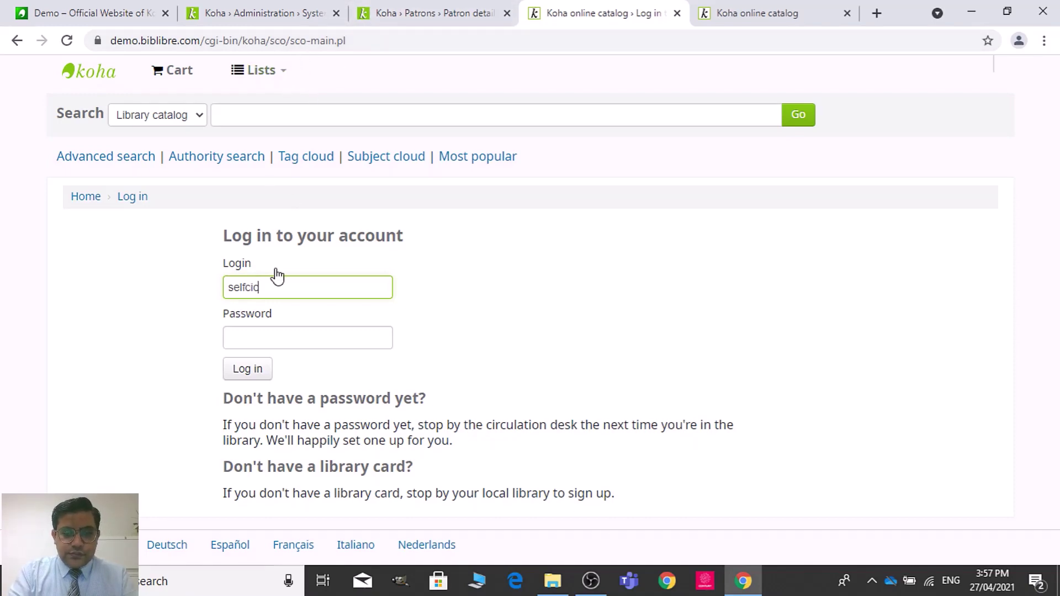
# Step: Enter the self-check account's password and submit the catalog login
pyautogui.press('Tab')
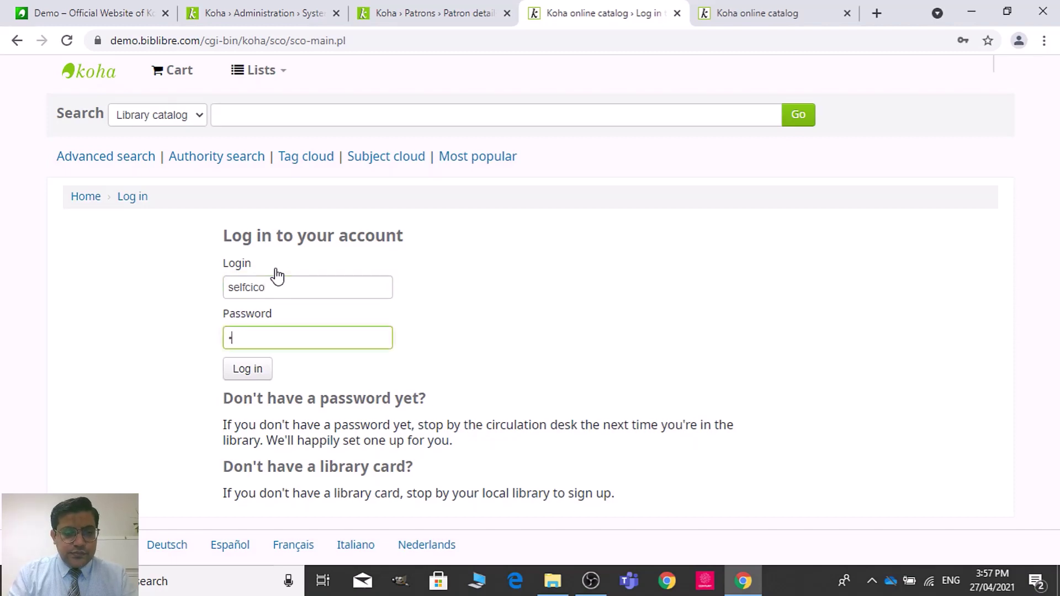
pyautogui.write('selfc')
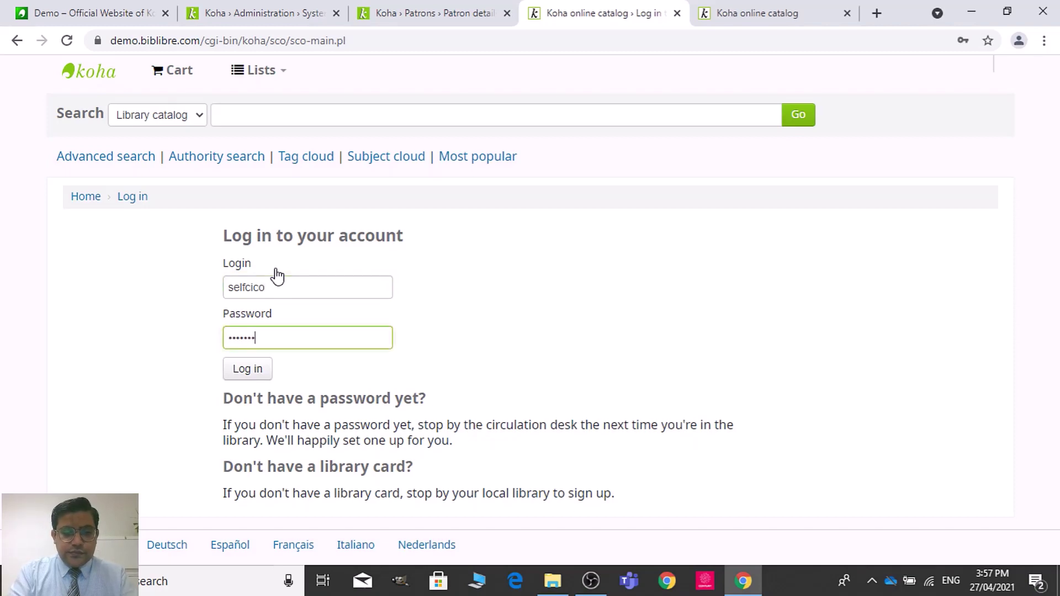
pyautogui.click(258, 372)
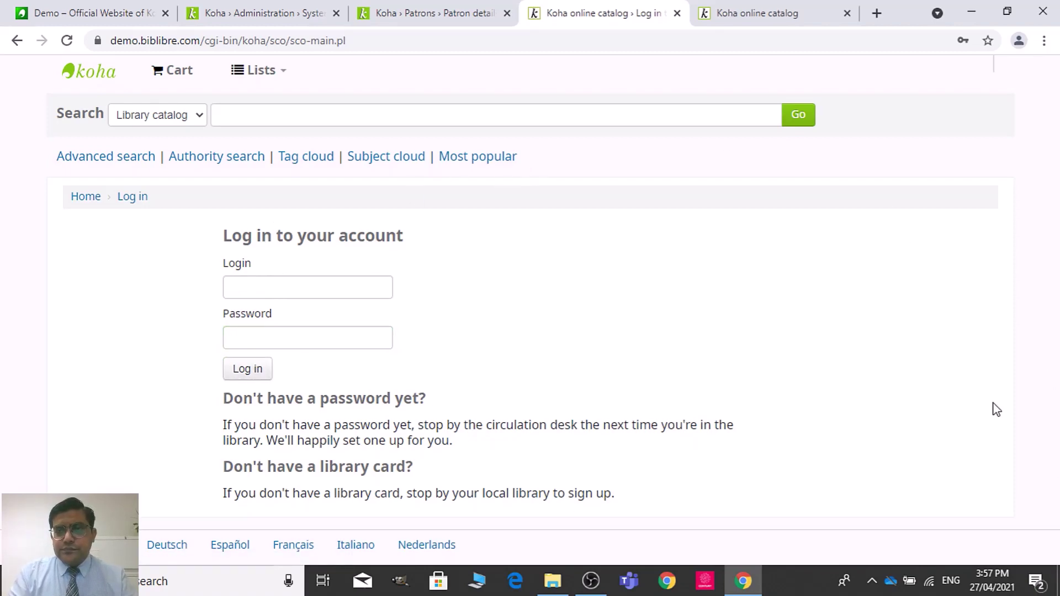
# Step: Set AutoSelfCheckAllowed to Don't allow under Self Checkout and save the circulation preferences
pyautogui.click(384, 40)
pyautogui.click(294, 8)
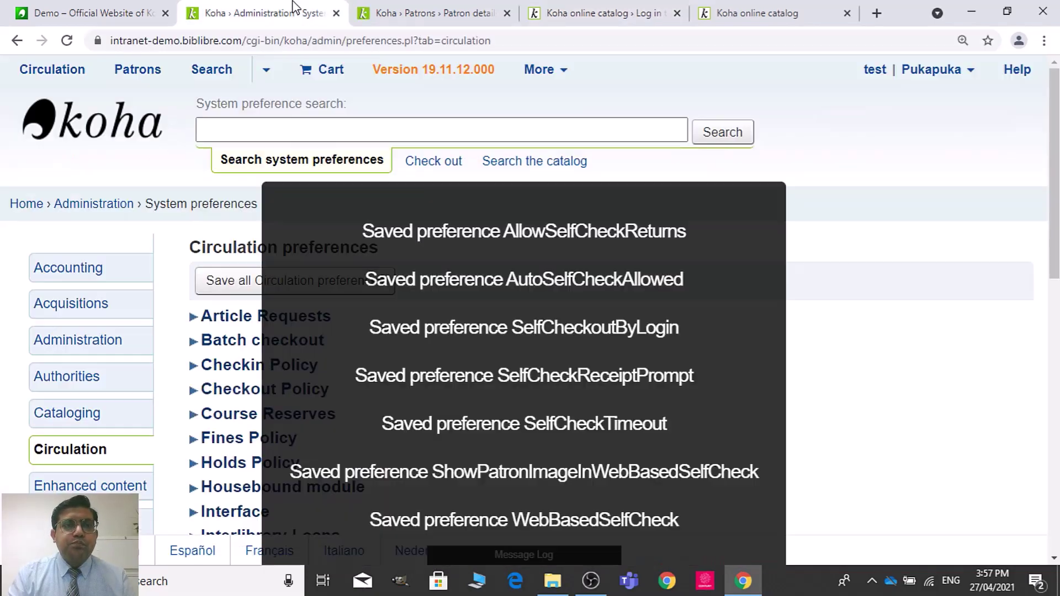
pyautogui.moveTo(1051, 232); pyautogui.dragTo(1049, 440)
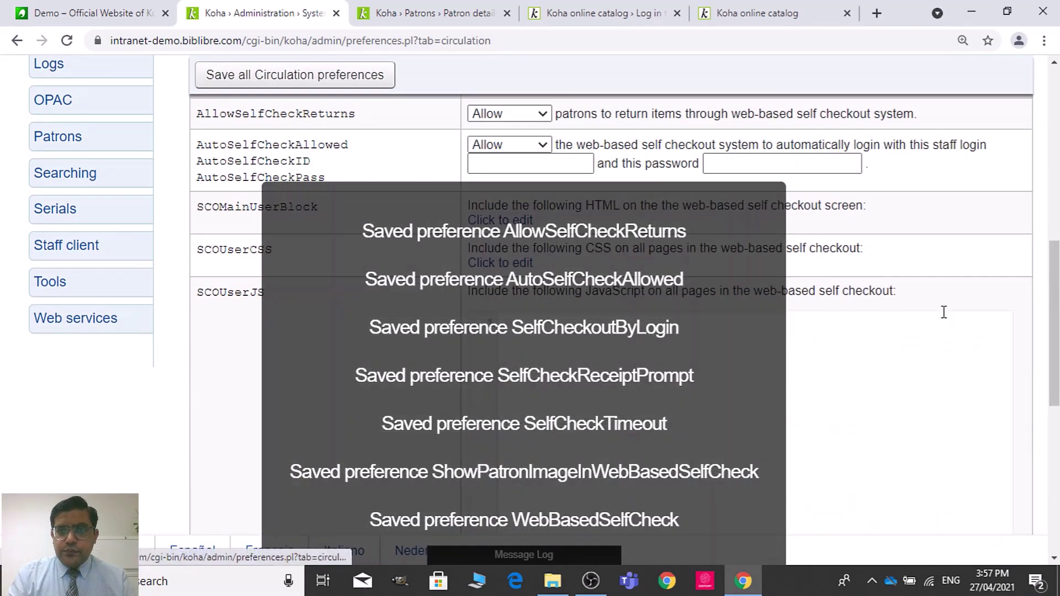
pyautogui.click(942, 310)
pyautogui.moveTo(1058, 281); pyautogui.dragTo(1057, 232)
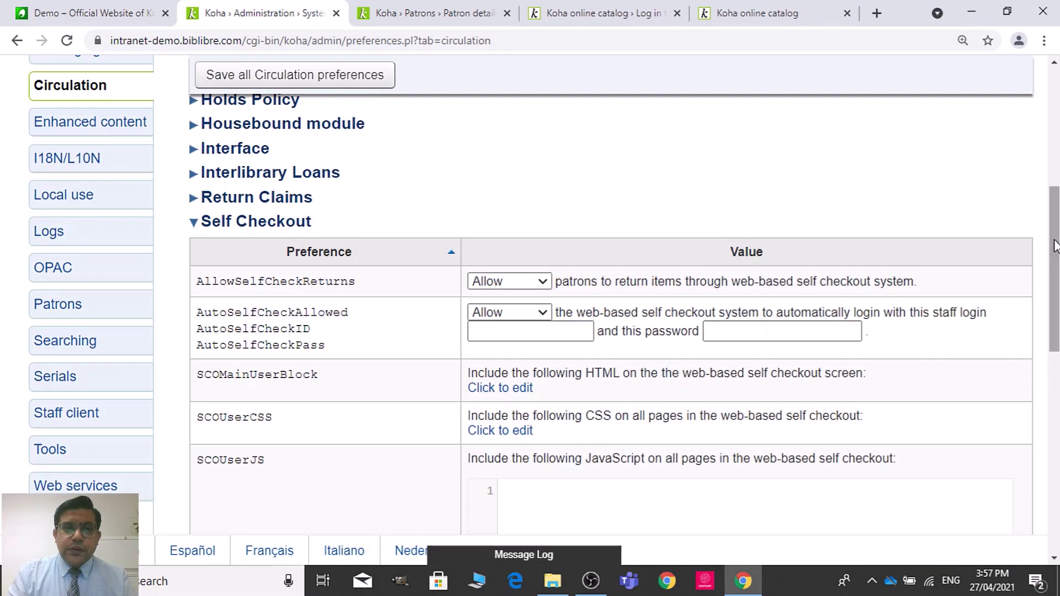
pyautogui.click(497, 332)
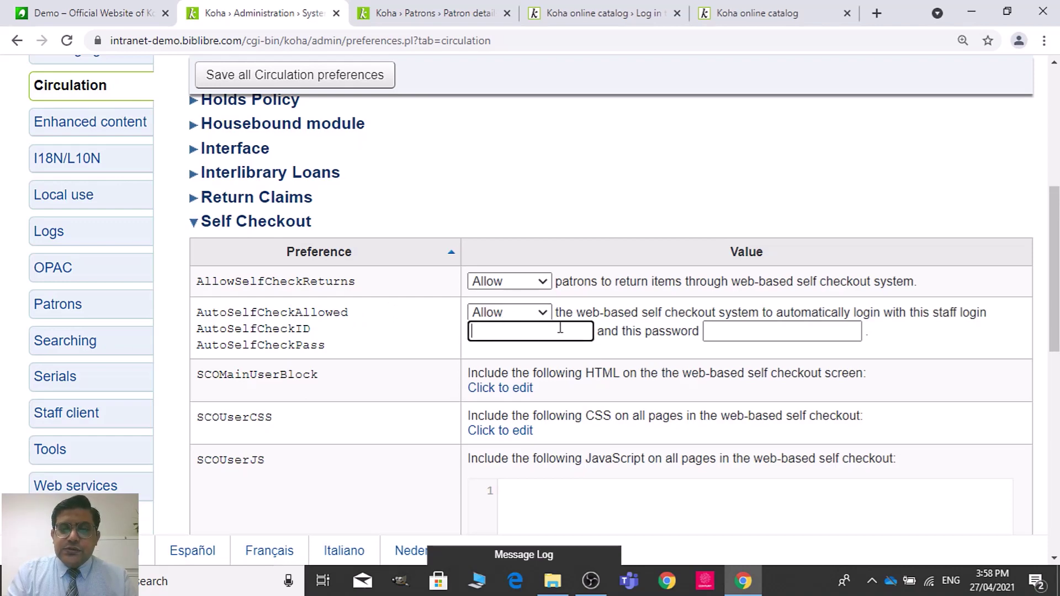
pyautogui.click(541, 312)
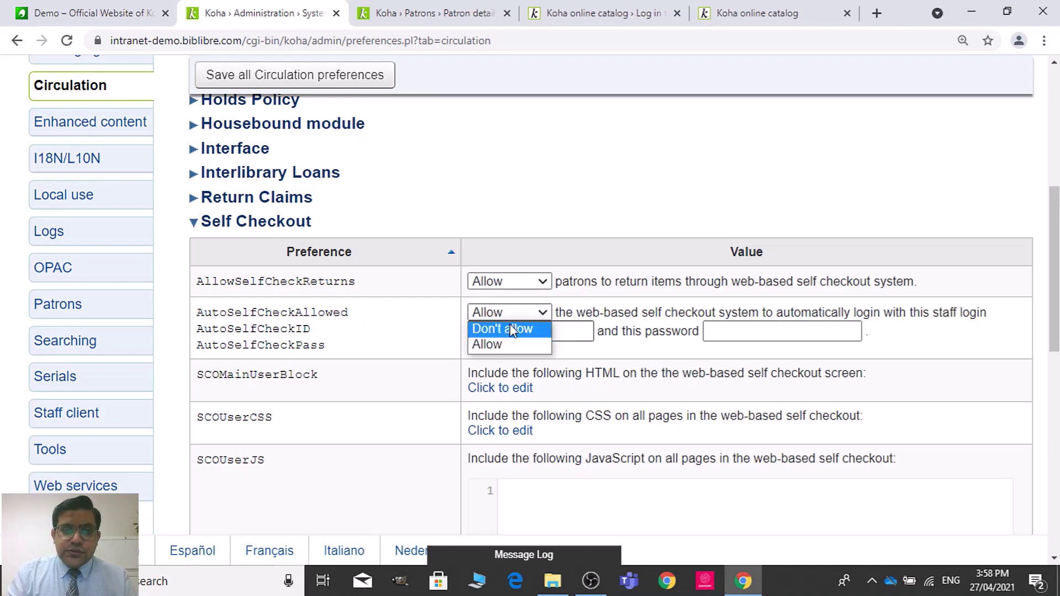
pyautogui.click(509, 324)
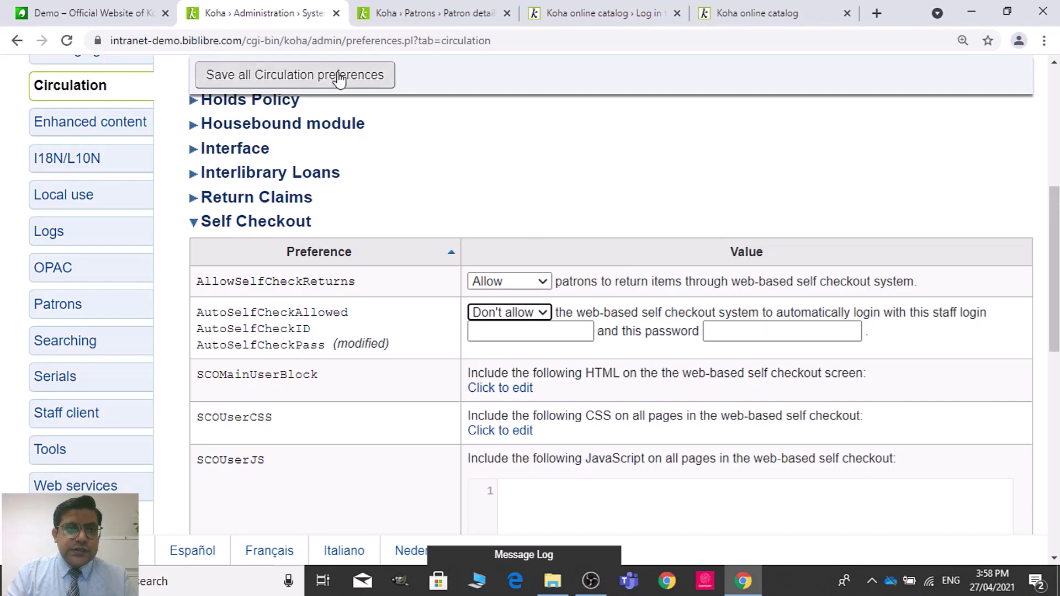
pyautogui.click(365, 75)
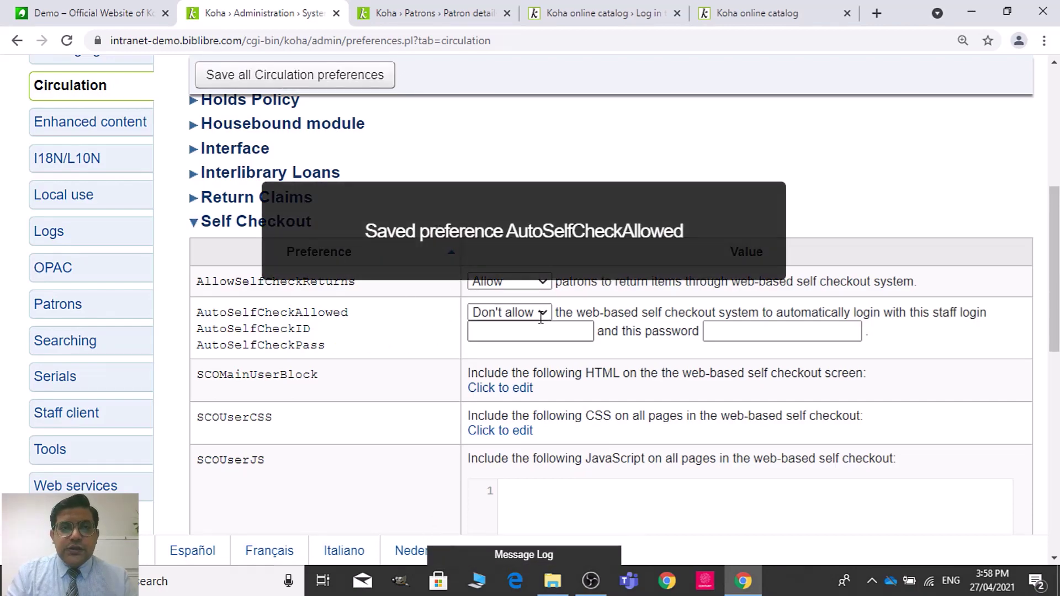
pyautogui.click(460, 8)
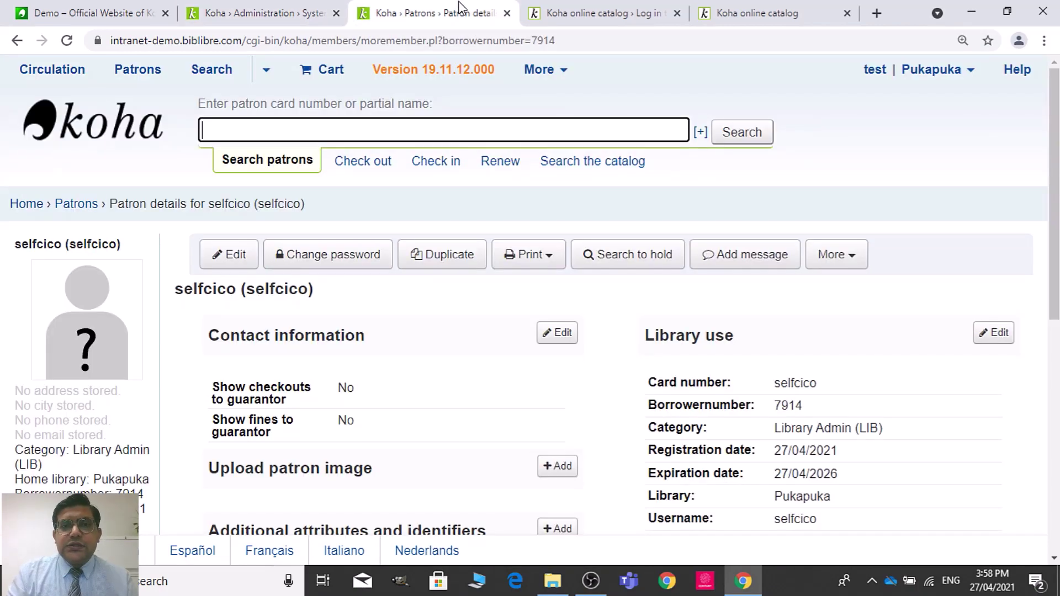
# Step: Log the self-check account into the online catalog with its login and password
pyautogui.click(647, 7)
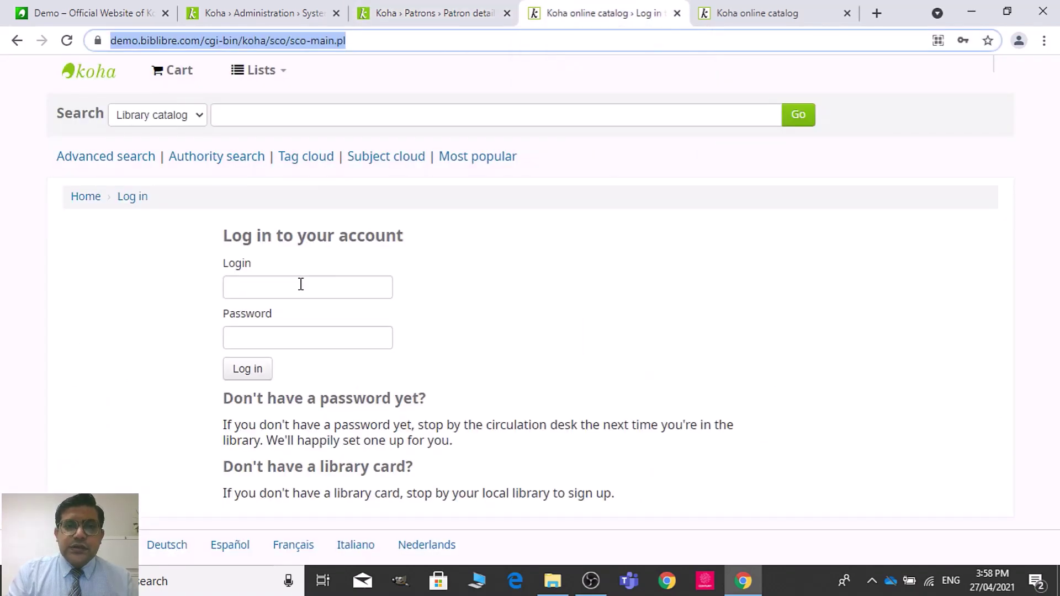
pyautogui.click(273, 292)
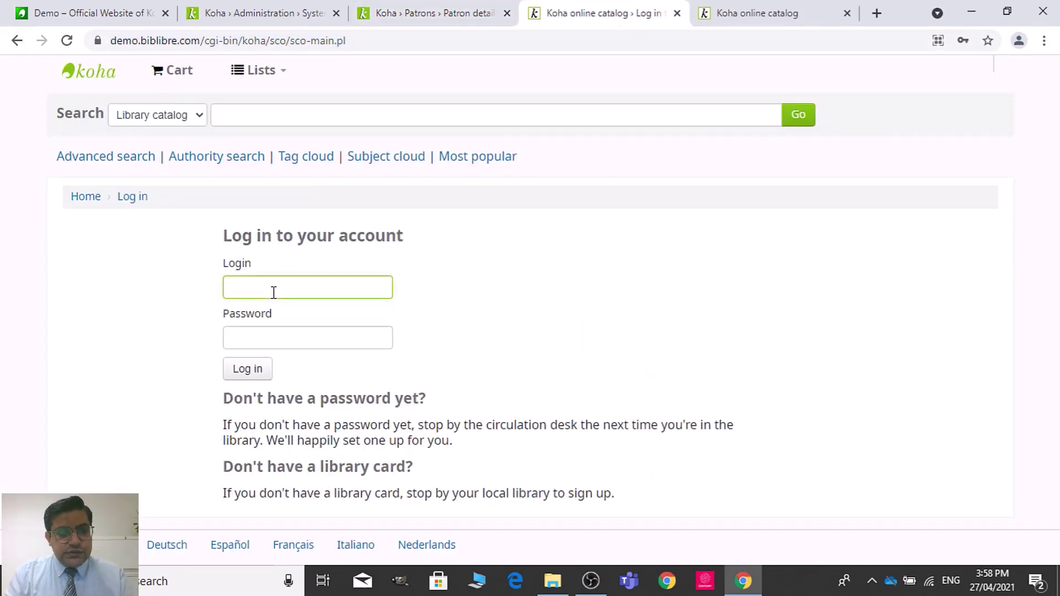
pyautogui.write('selfcico')
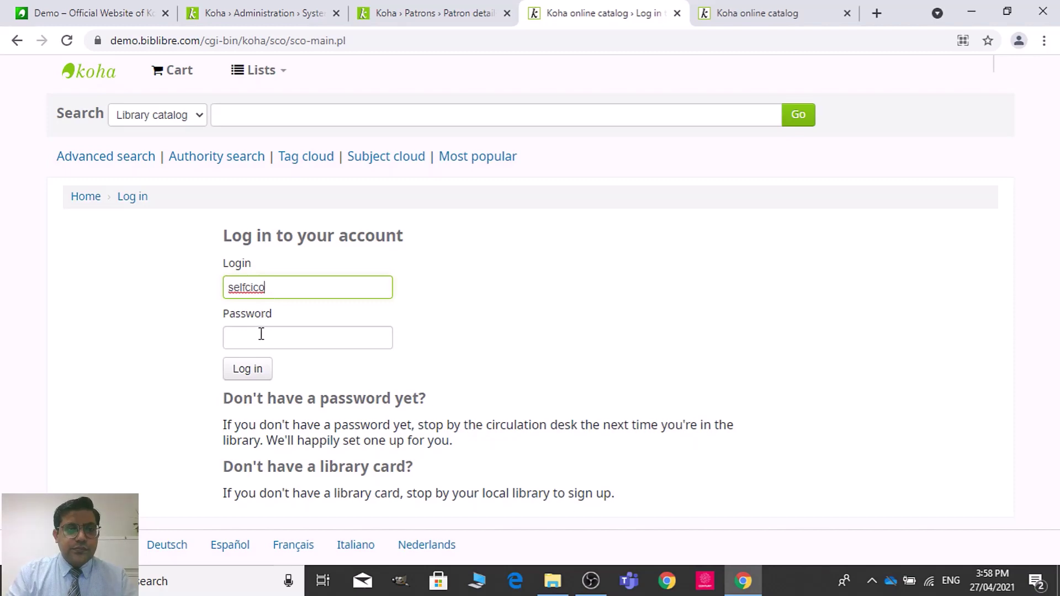
pyautogui.click(261, 334)
pyautogui.write('s')
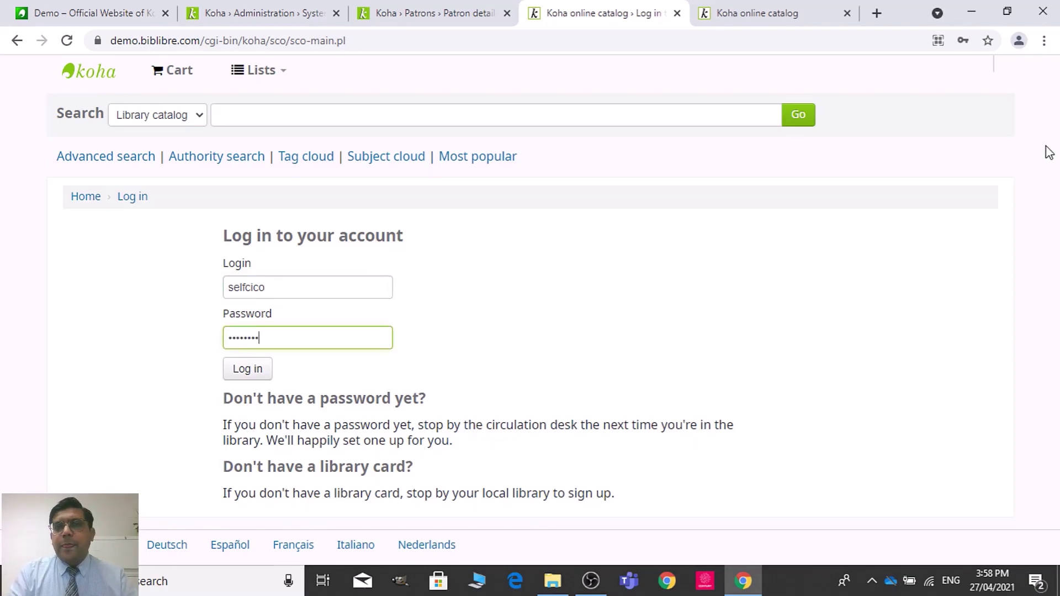
pyautogui.click(236, 378)
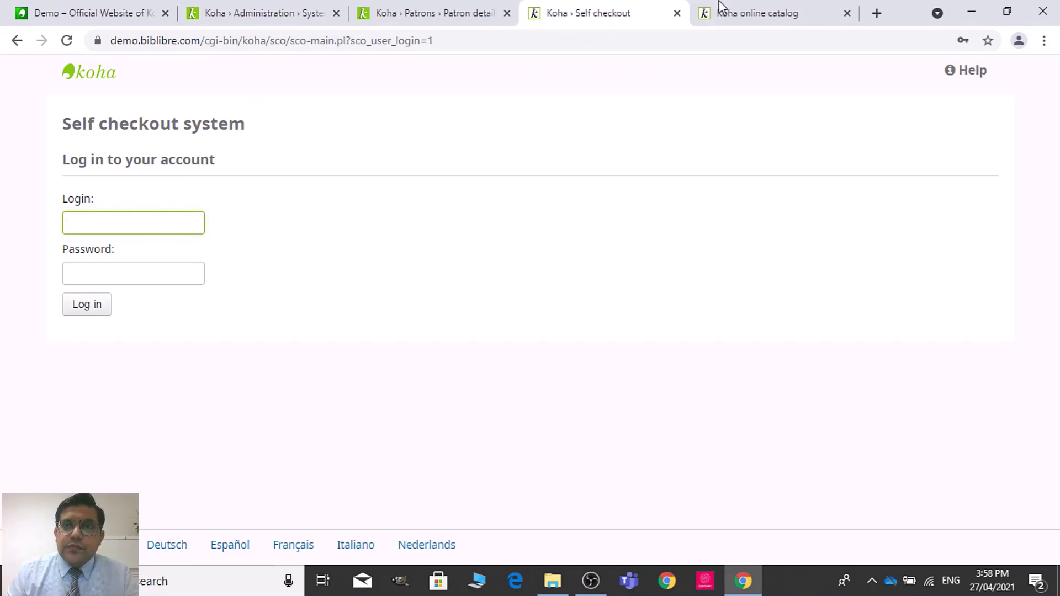
# Step: Check the catalog and Self checkout login tabs, then return to the circulation preferences
pyautogui.click(773, 10)
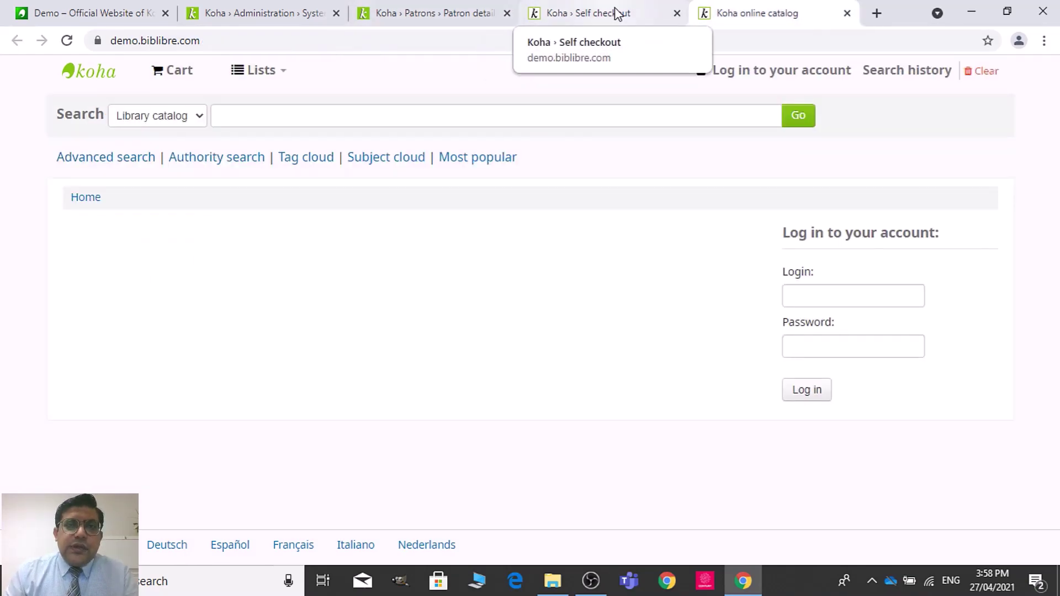
pyautogui.click(614, 12)
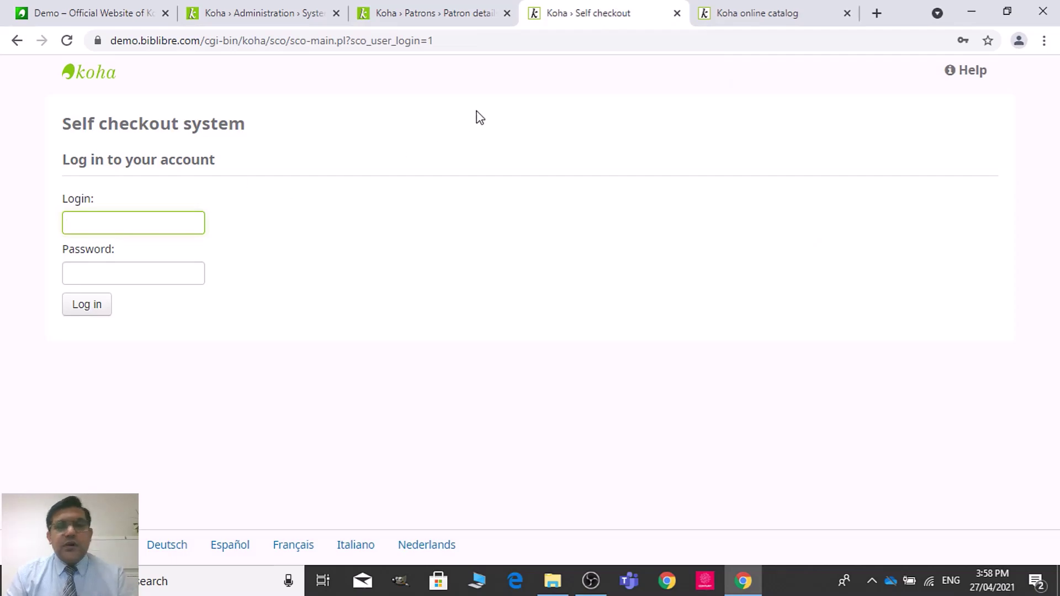
pyautogui.click(400, 7)
pyautogui.click(254, 10)
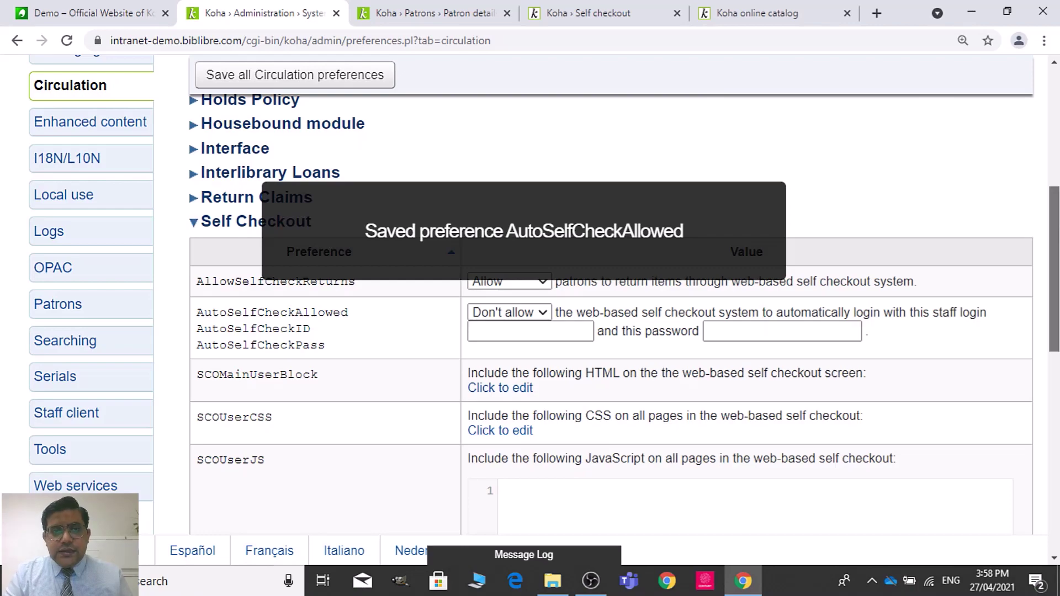
# Step: In Self check-in module preferences, set RoundFinesAtPayment to Do and enable SelfCheckInModule
pyautogui.scroll(-4, 1052, 227)
pyautogui.scroll(5, 480, 204)
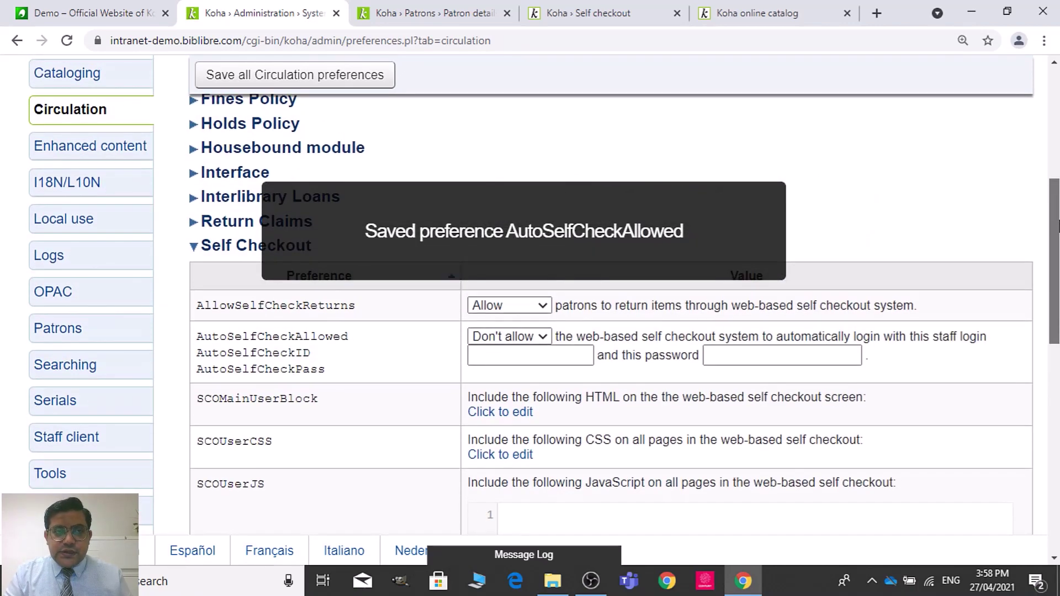
pyautogui.click(239, 253)
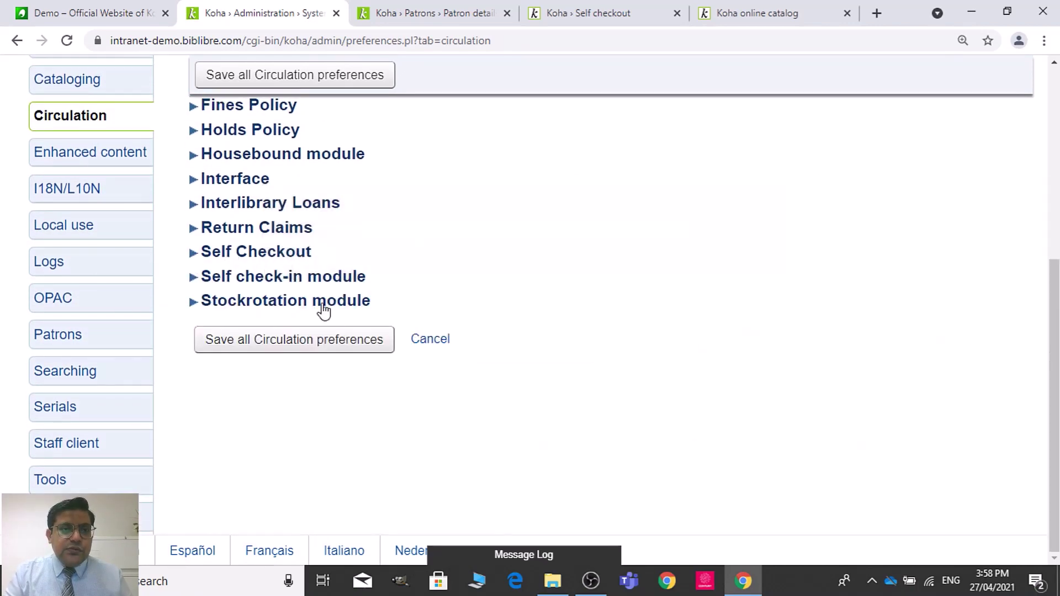
pyautogui.click(311, 277)
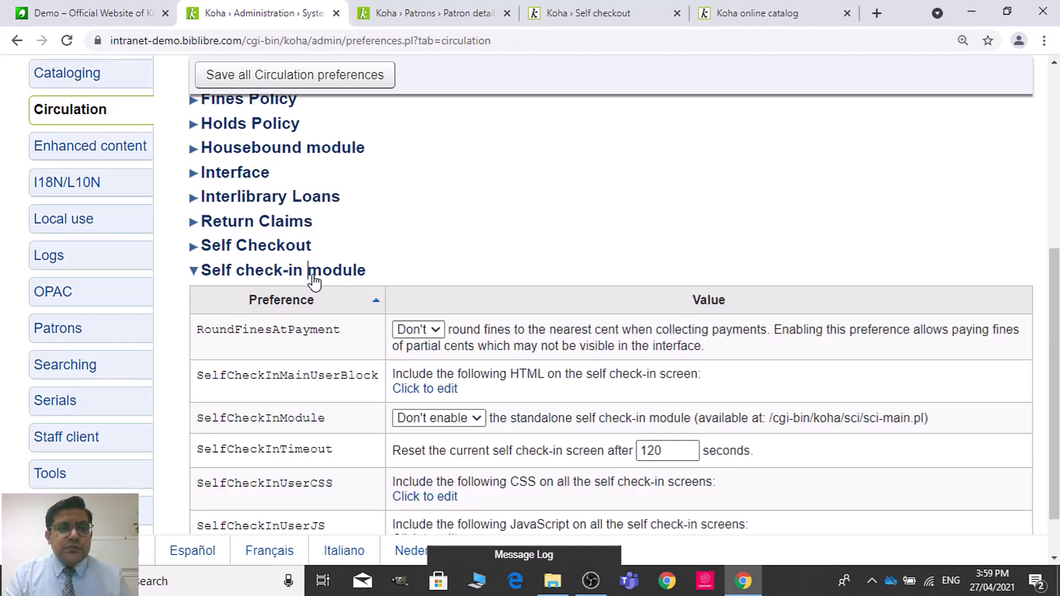
pyautogui.click(436, 330)
pyautogui.click(432, 361)
pyautogui.click(446, 421)
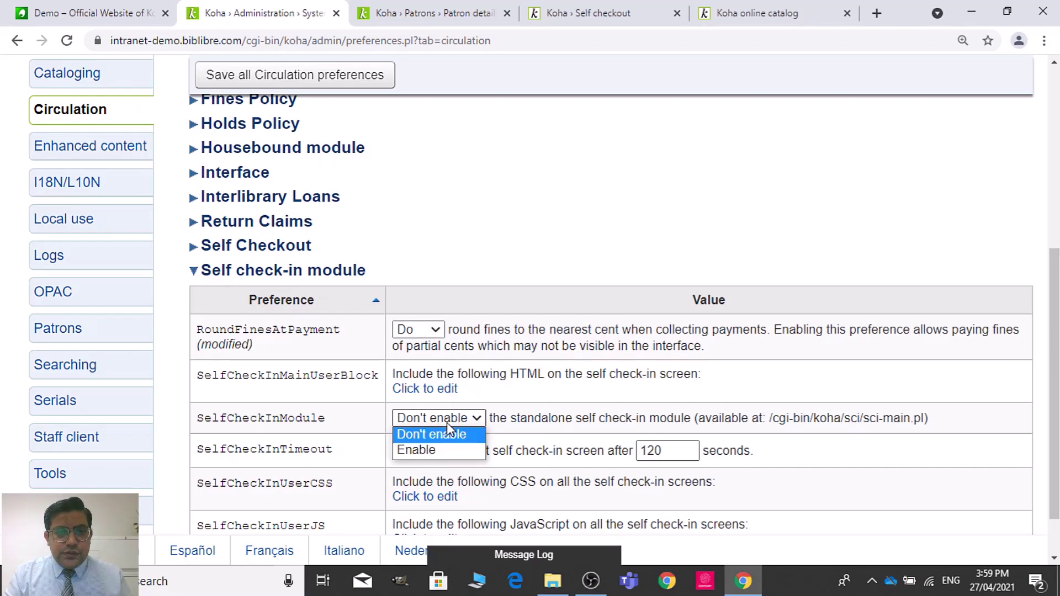
pyautogui.click(450, 449)
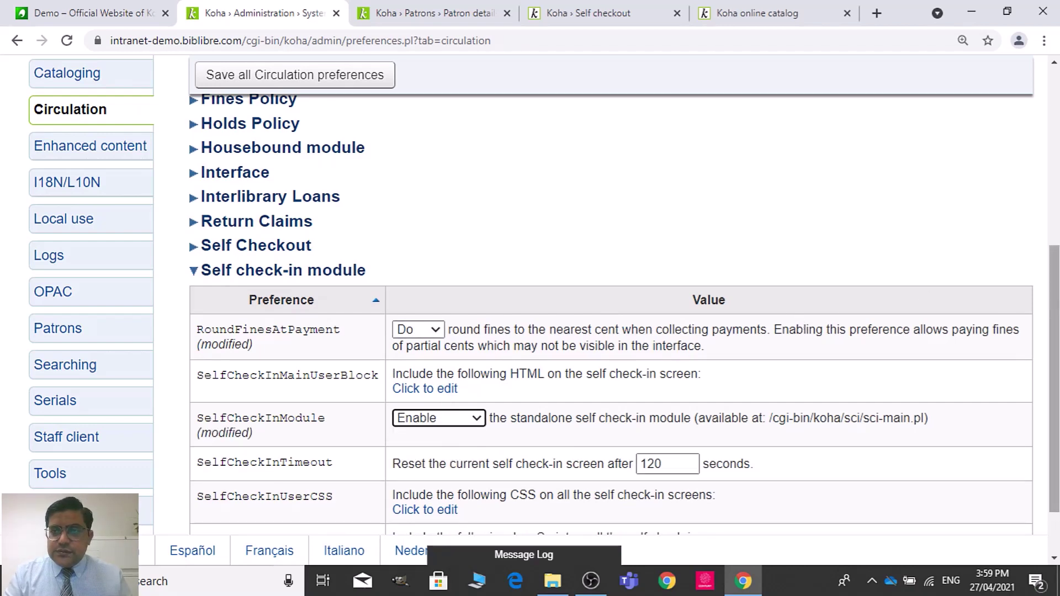
# Step: Change SelfCheckInTimeout from 120 to 220 seconds and save all Circulation preferences
pyautogui.scroll(-1, 1054, 359)
pyautogui.click(646, 390)
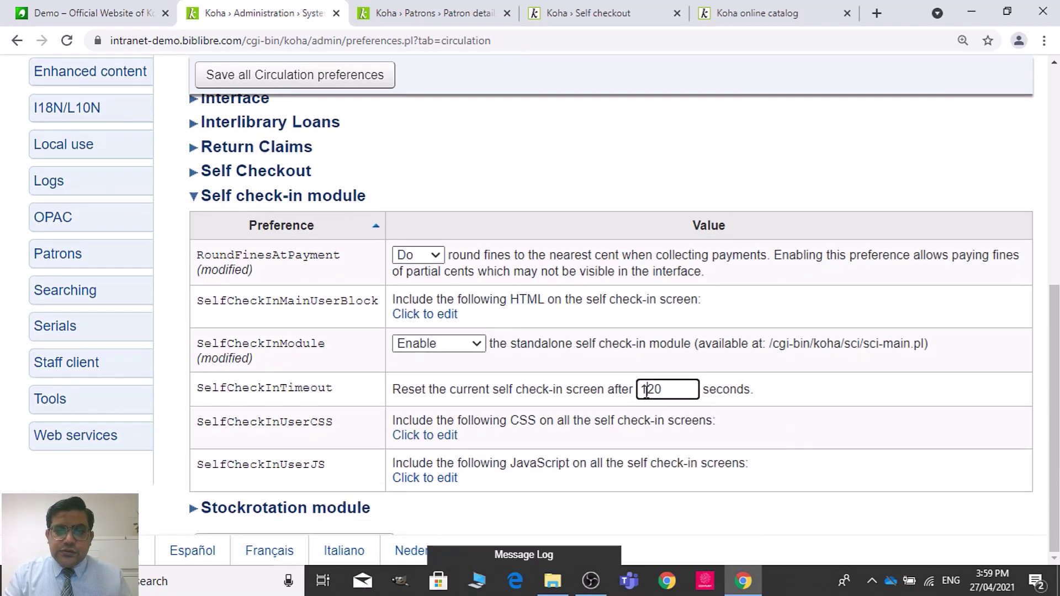
pyautogui.press('BackSpace')
pyautogui.write('2')
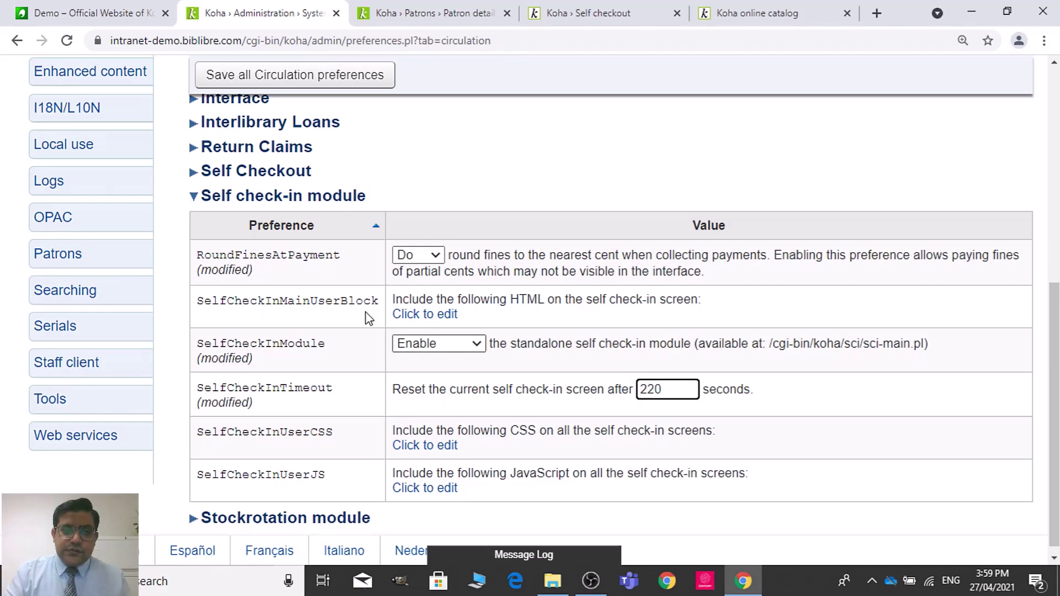
pyautogui.scroll(-1, 1054, 337)
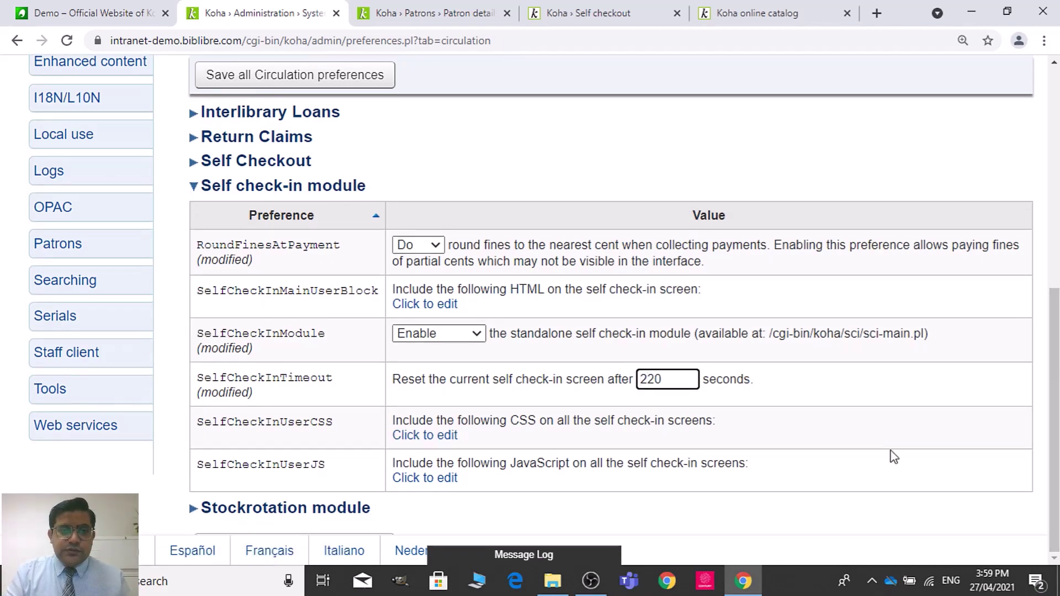
pyautogui.click(329, 81)
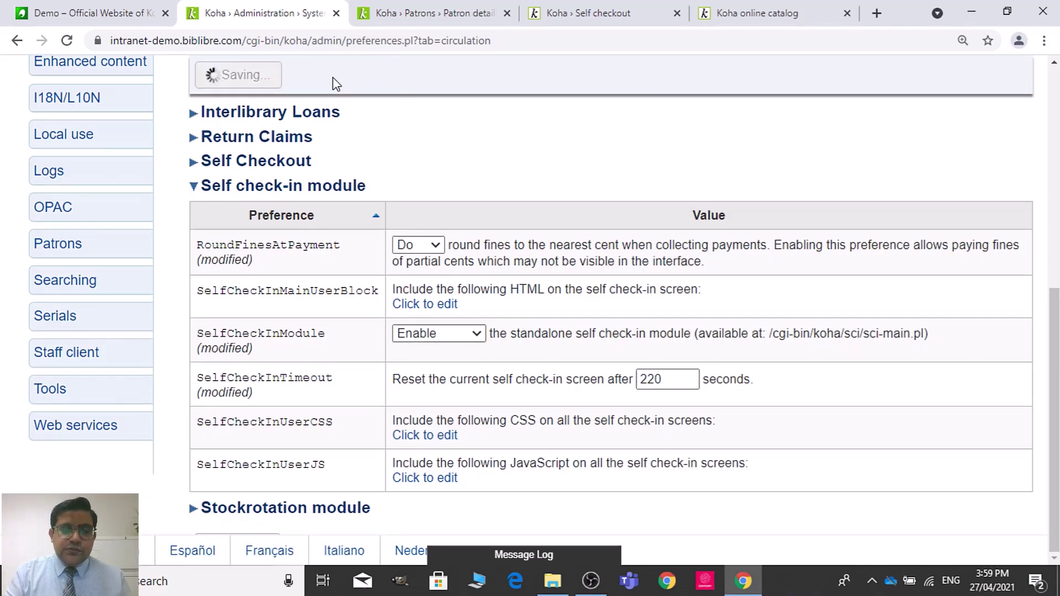
# Step: Glance at the patron details and self checkout login tabs, returning to circulation preferences
pyautogui.click(422, 13)
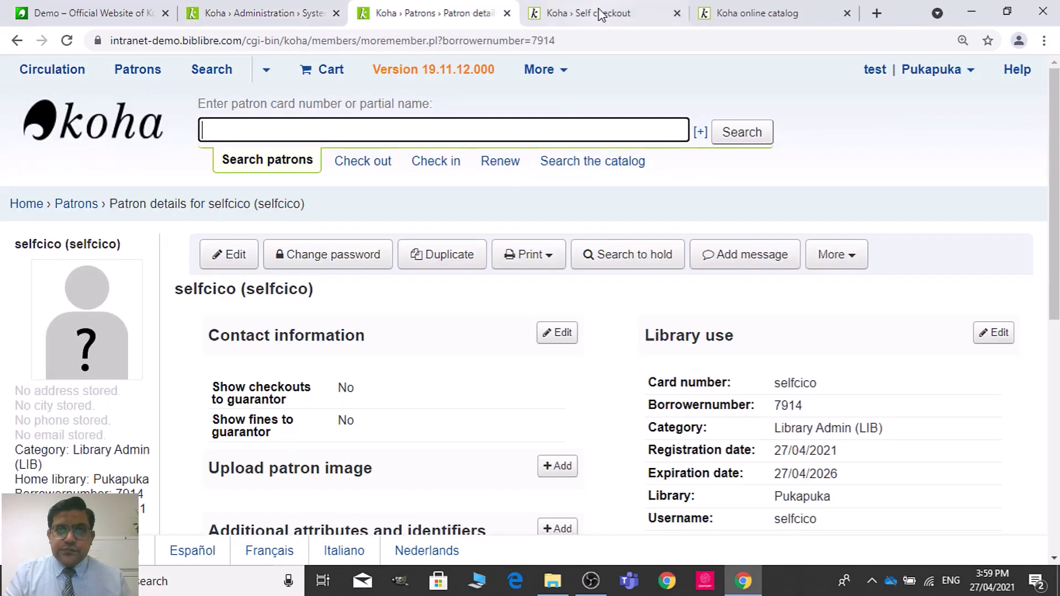
pyautogui.click(608, 14)
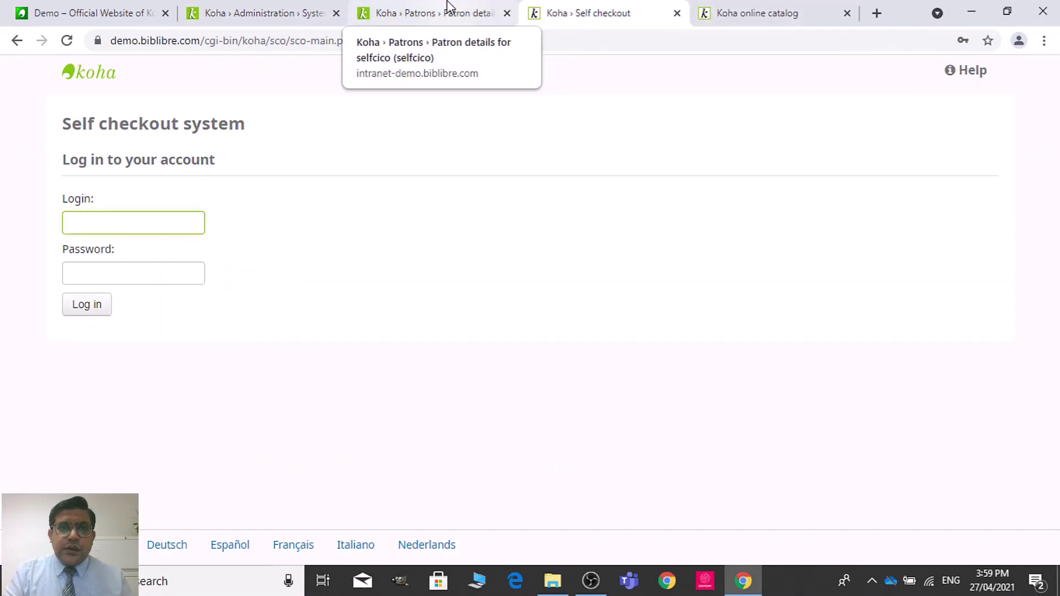
pyautogui.click(450, 11)
pyautogui.click(326, 11)
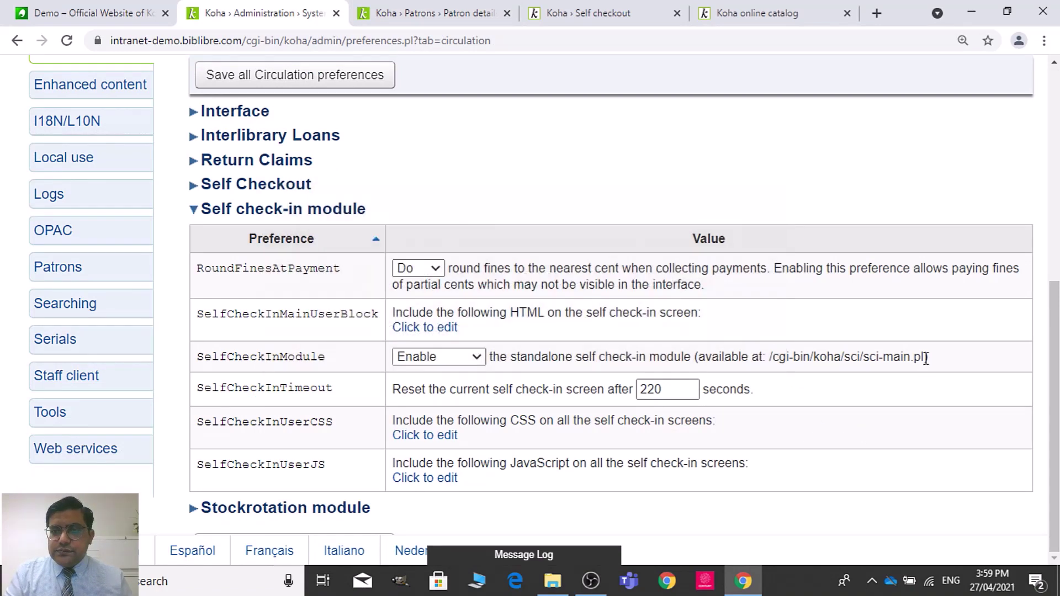
# Step: Select the self check-in module's path, then come back to the circulation preferences
pyautogui.moveTo(925, 358); pyautogui.dragTo(768, 370)
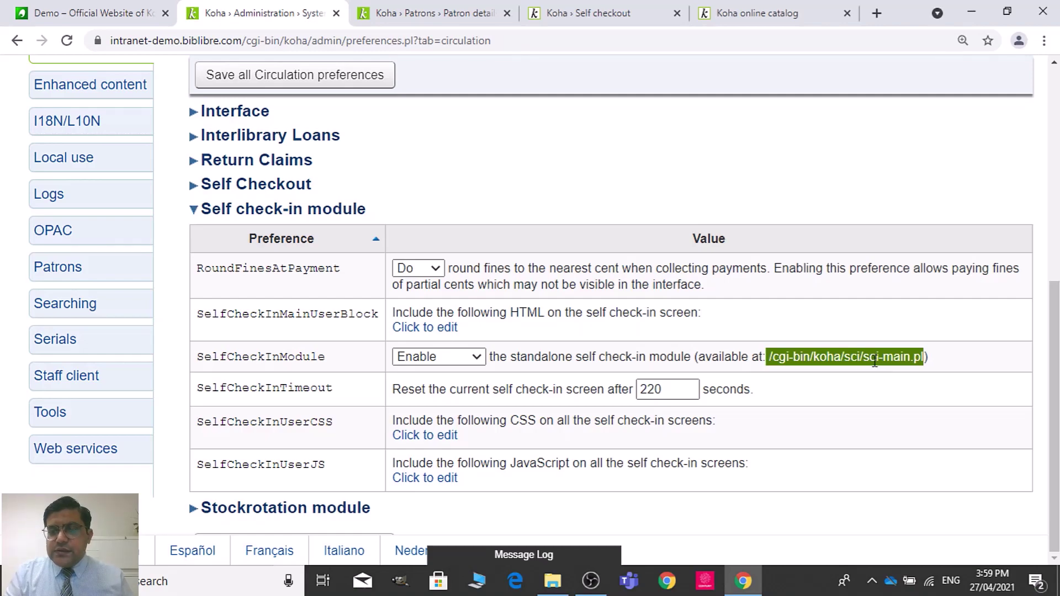
pyautogui.click(775, 330)
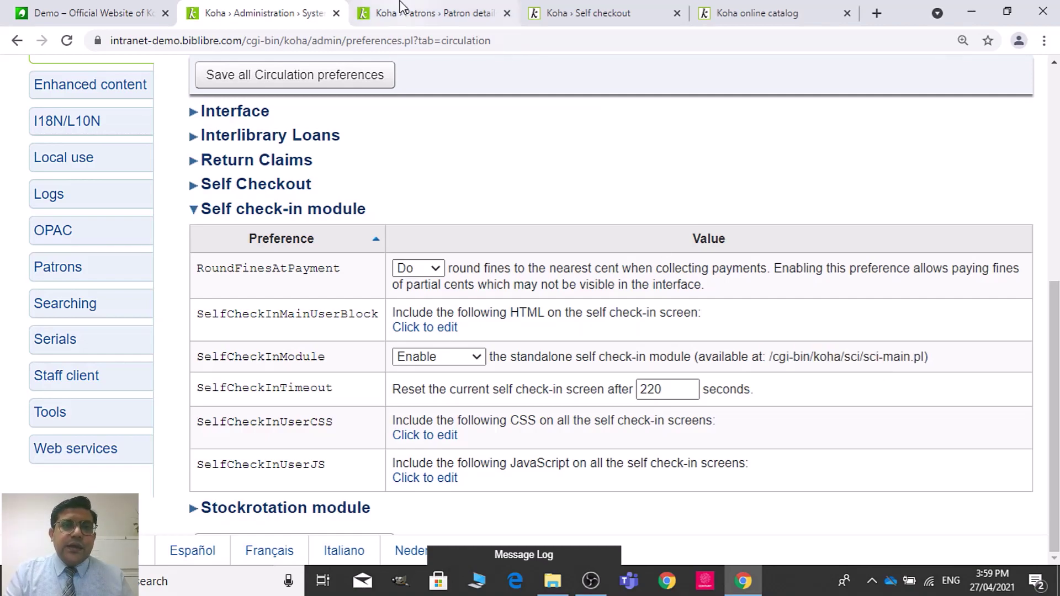
pyautogui.click(436, 13)
pyautogui.click(293, 6)
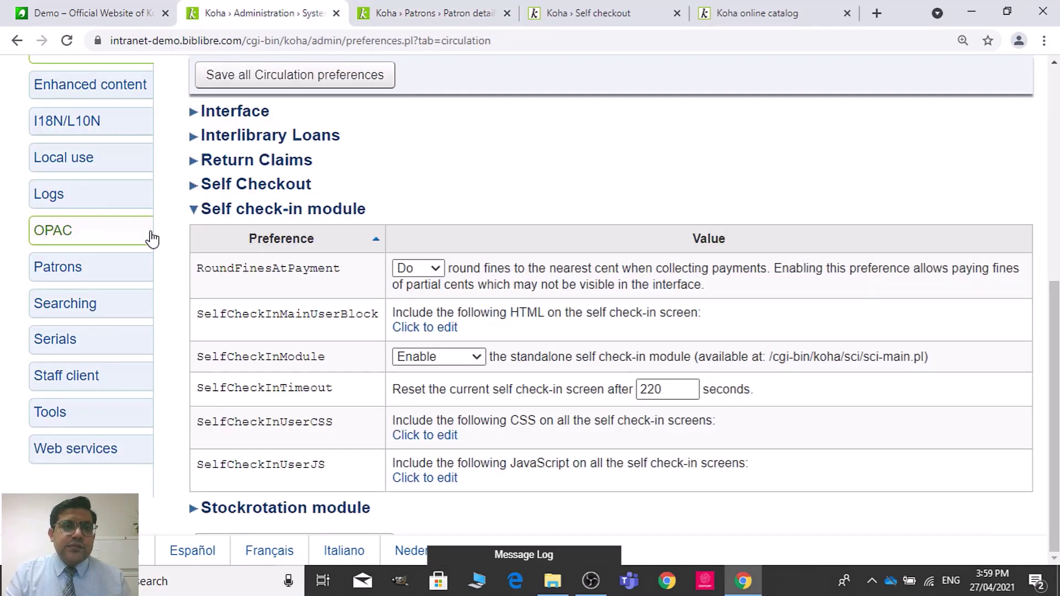
# Step: Expand the Self Checkout preferences and scroll through them to review their settings
pyautogui.click(270, 212)
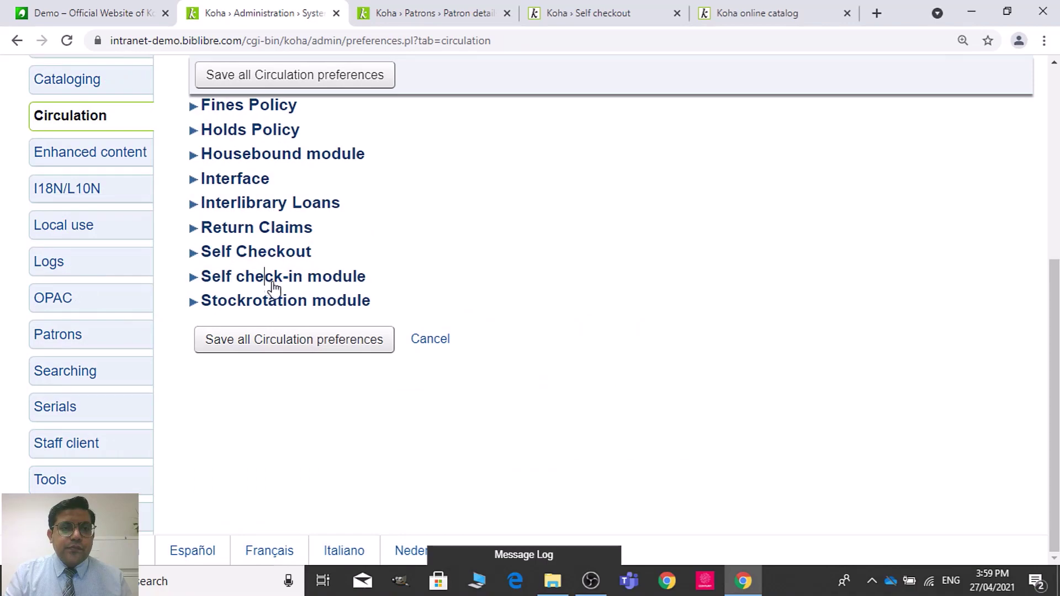
pyautogui.click(283, 258)
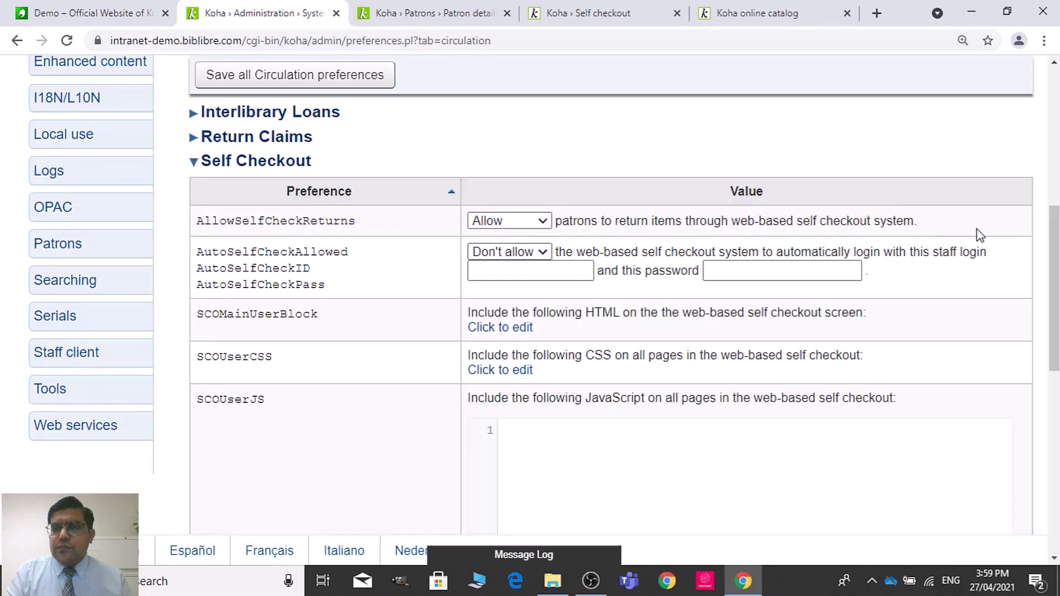
pyautogui.moveTo(1051, 254); pyautogui.dragTo(1051, 436)
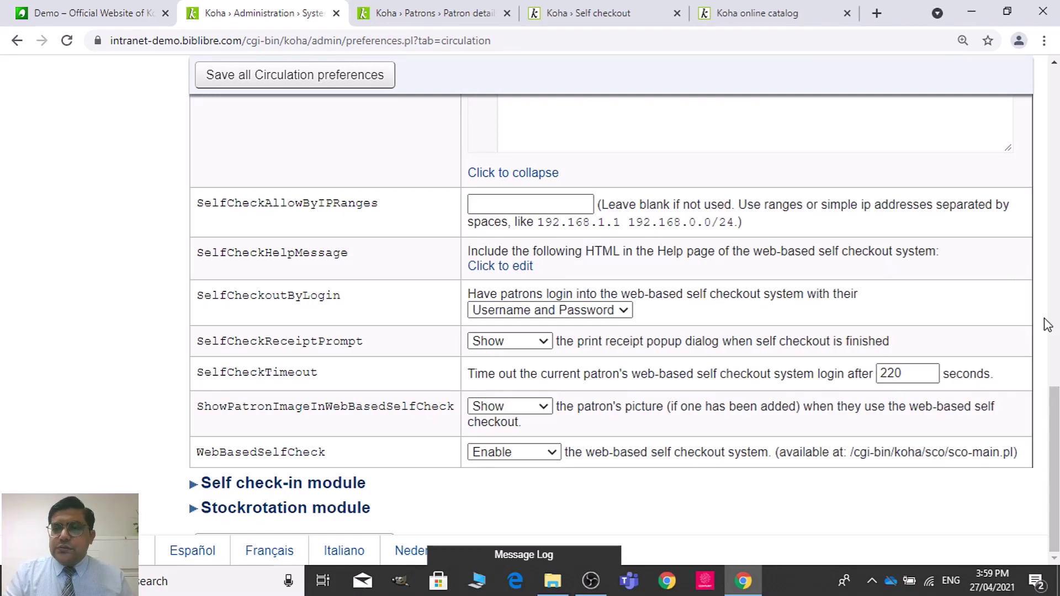
pyautogui.click(1048, 287)
pyautogui.moveTo(1048, 284); pyautogui.dragTo(1035, 189)
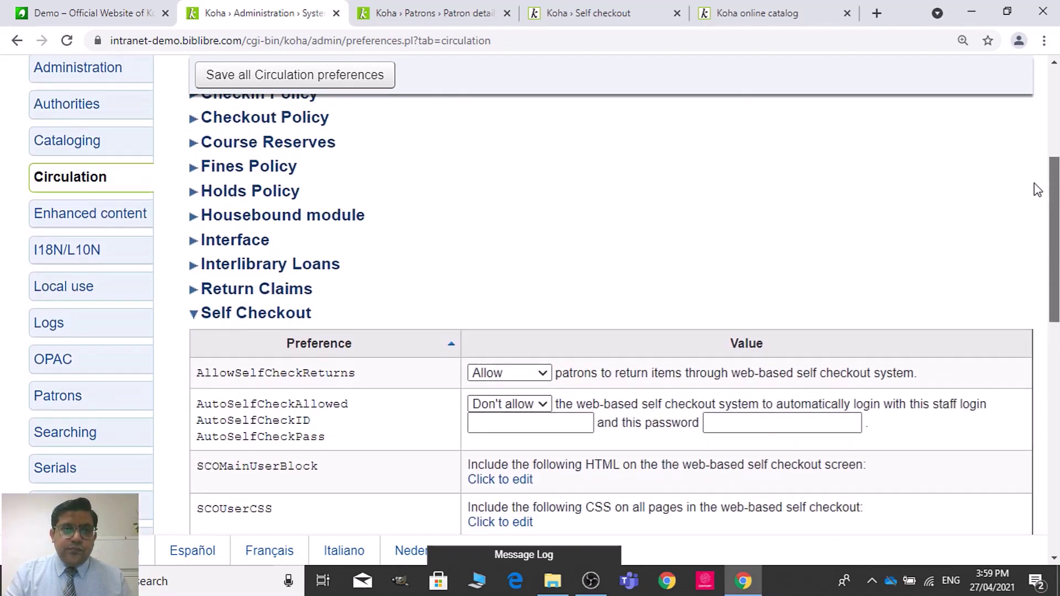
pyautogui.click(246, 313)
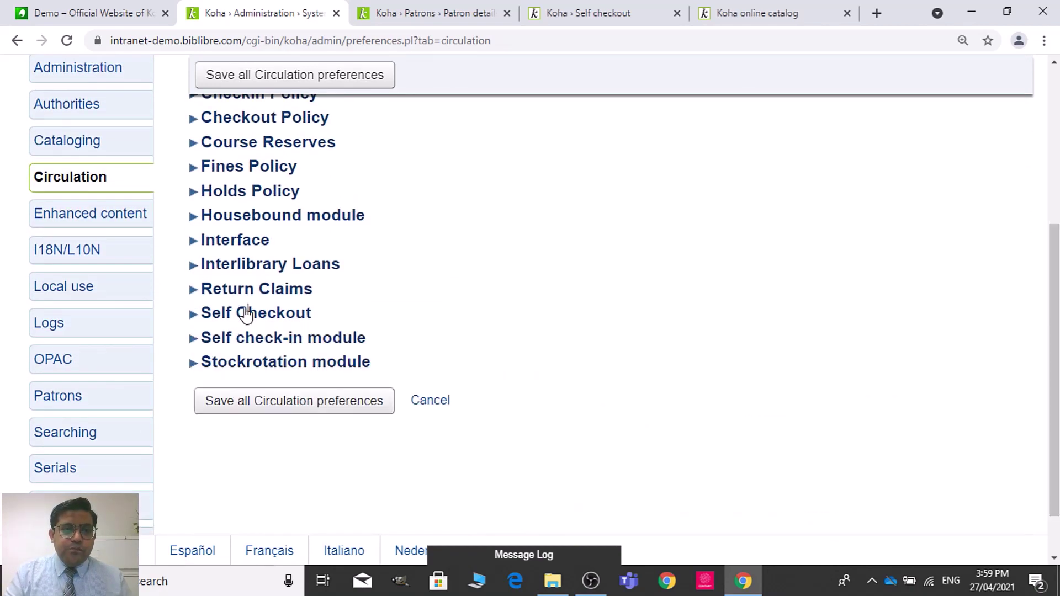
# Step: Copy the /cgi-bin/koha/sci/sci-main.pl path and re-save, getting Nothing to save
pyautogui.click(246, 338)
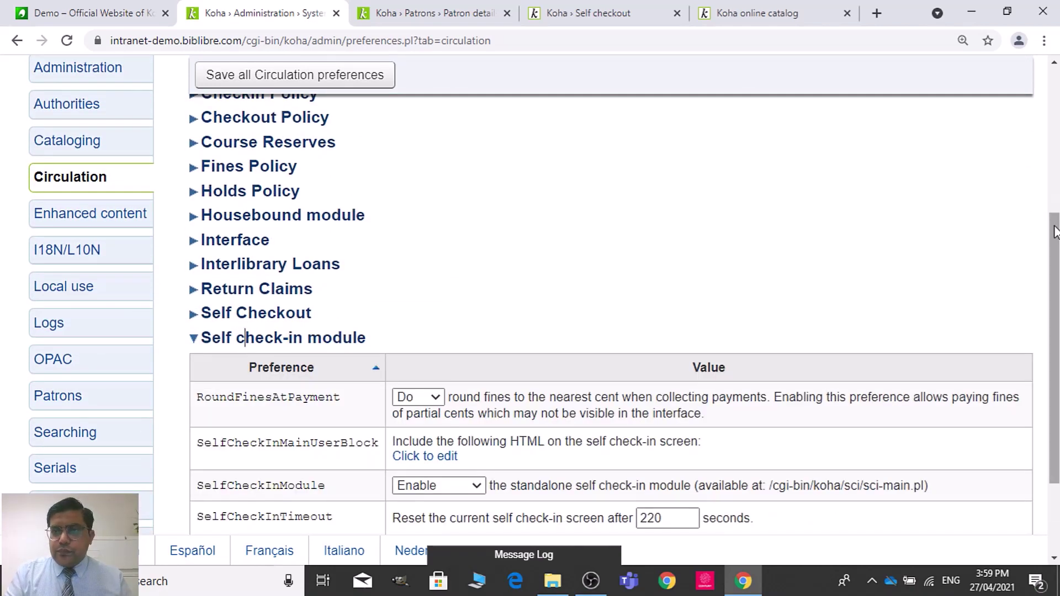
pyautogui.scroll(-2, 1055, 248)
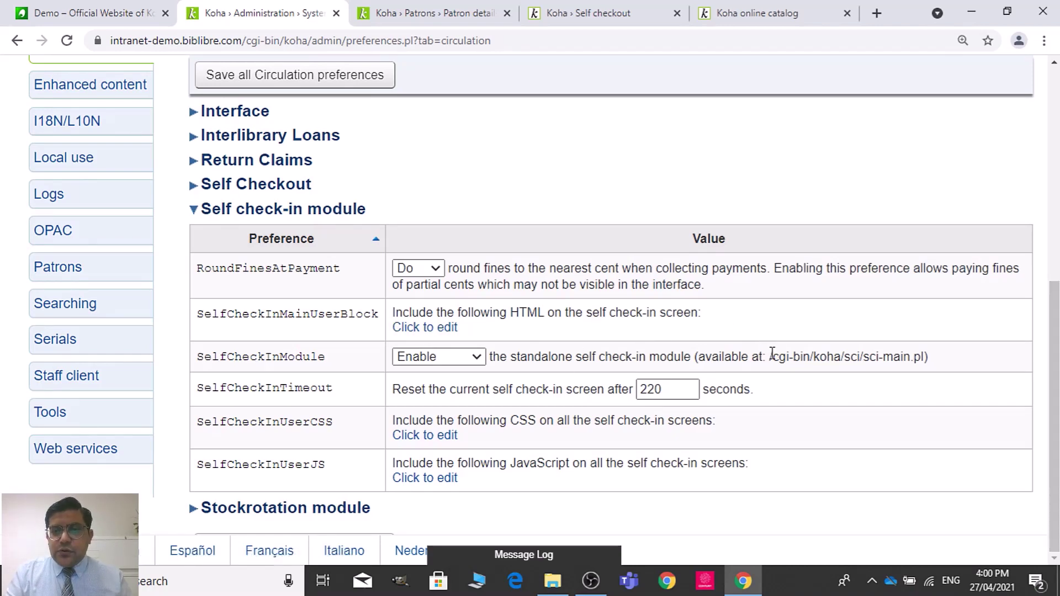
pyautogui.moveTo(771, 354); pyautogui.dragTo(923, 360)
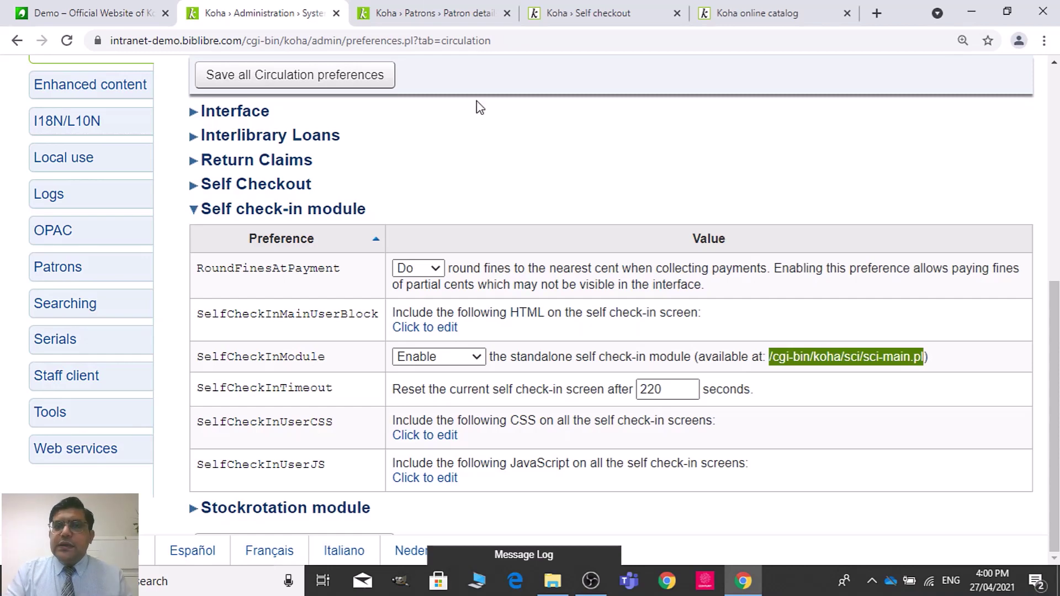
pyautogui.click(285, 73)
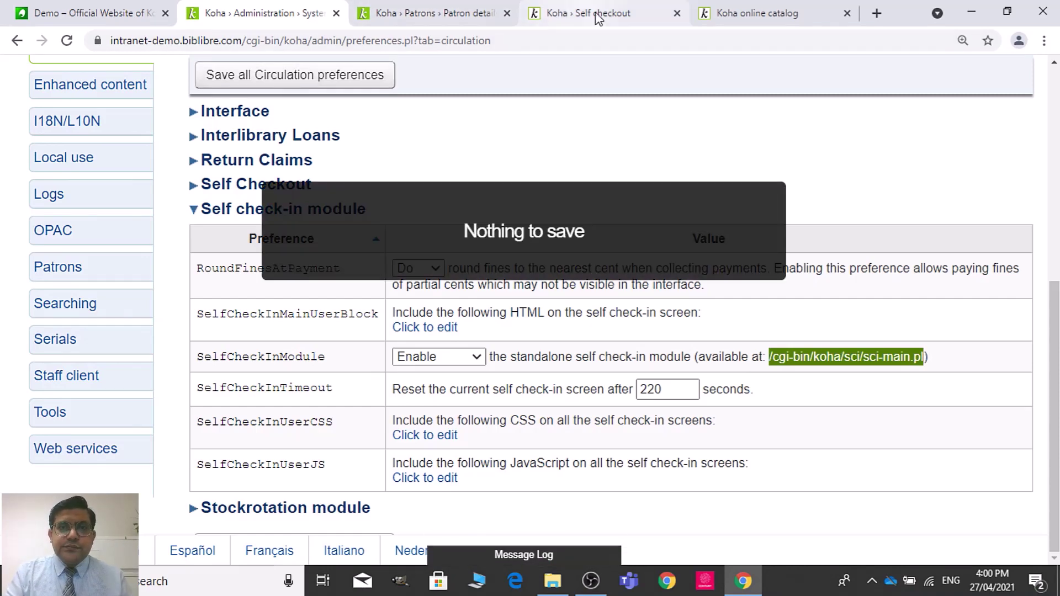
pyautogui.click(599, 15)
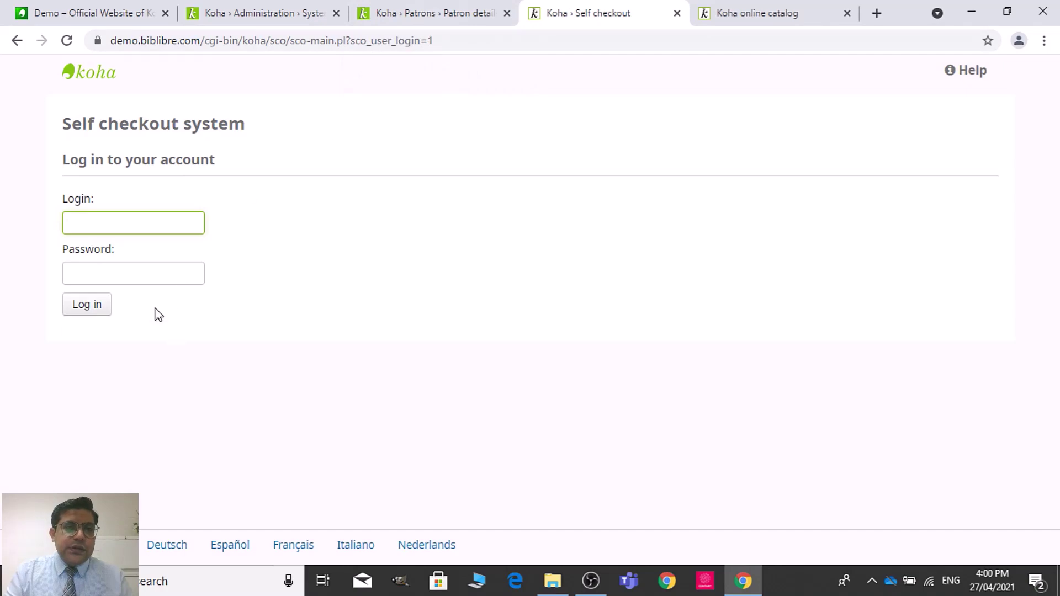
# Step: Append /cgi-bin/koha/sci/sci-main.pl to the catalog address to load the Self check-in page
pyautogui.click(724, 10)
pyautogui.click(366, 40)
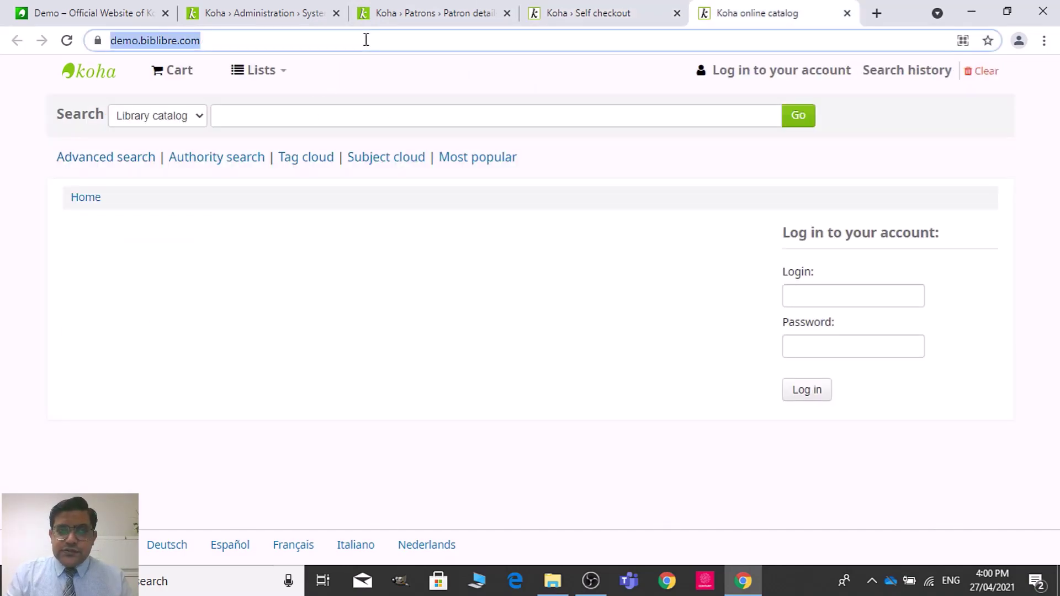
pyautogui.click(366, 40)
pyautogui.write('/cgi-bin/koha/sci/sci-main.pl')
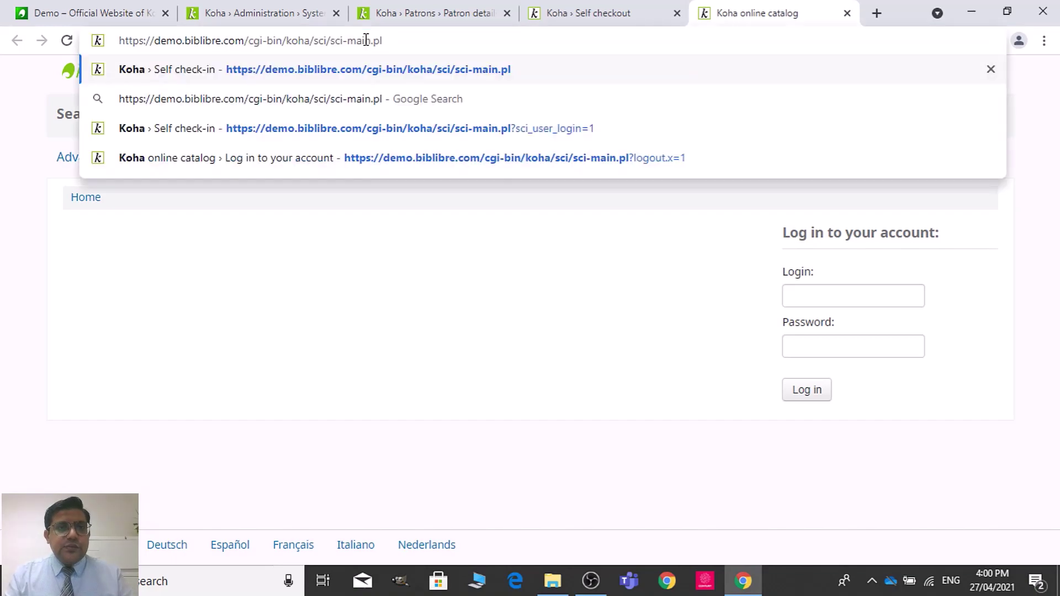
pyautogui.press('Return')
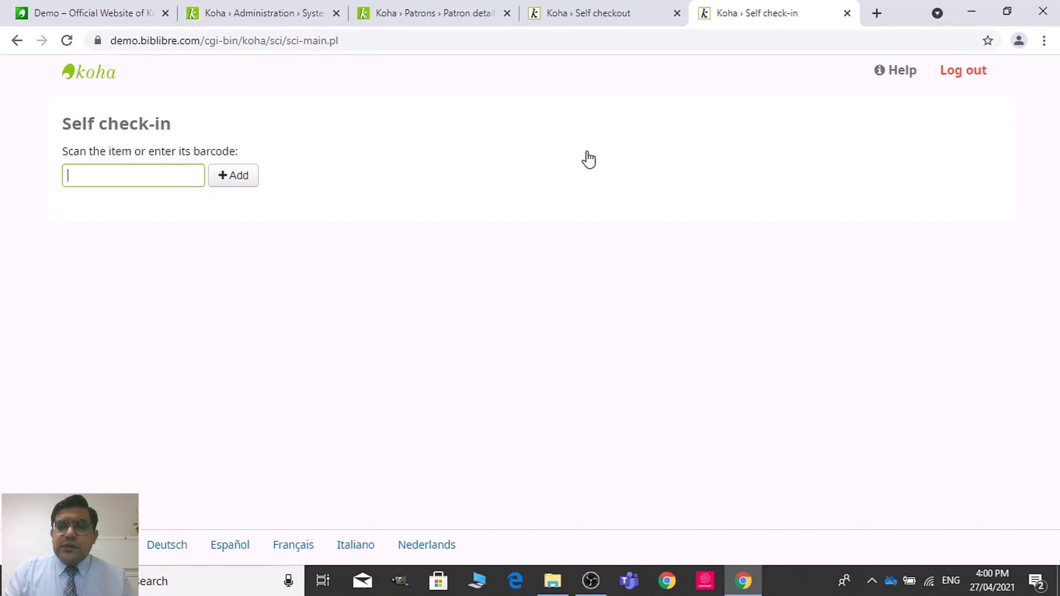
pyautogui.click(618, 9)
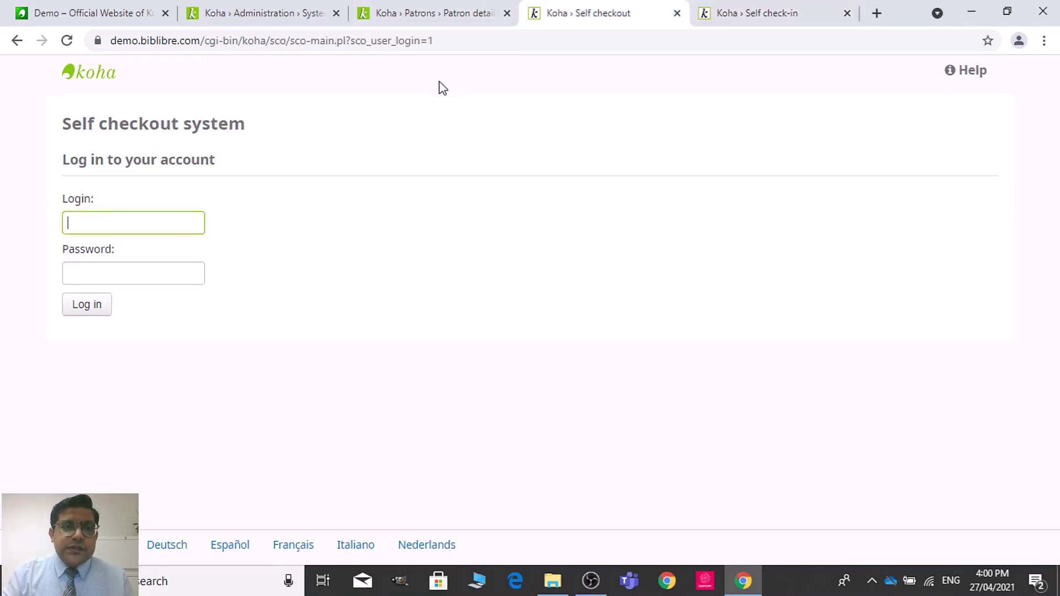
pyautogui.click(794, 9)
pyautogui.click(618, 14)
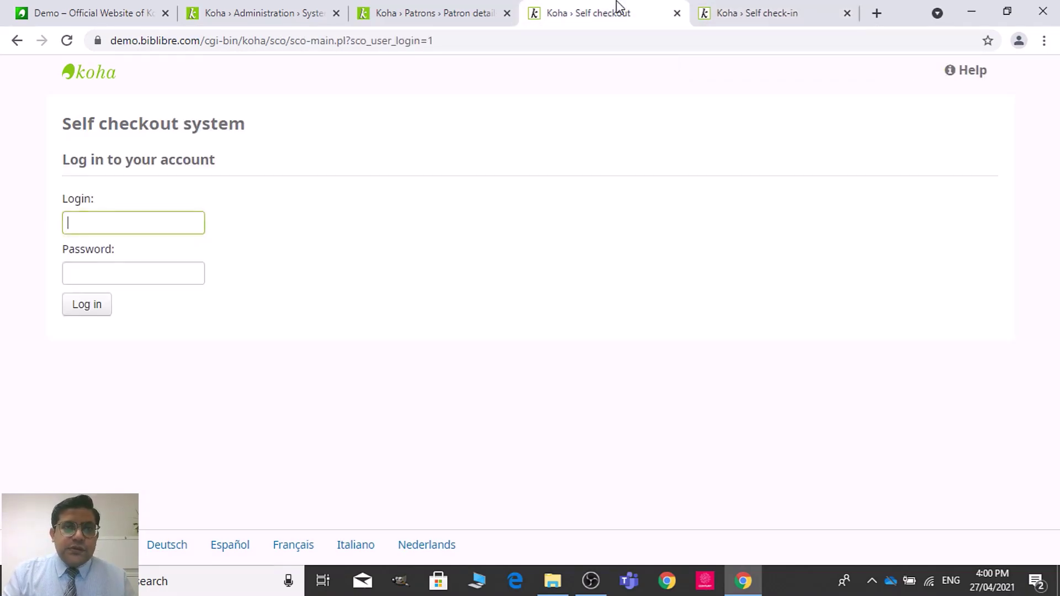
pyautogui.click(265, 8)
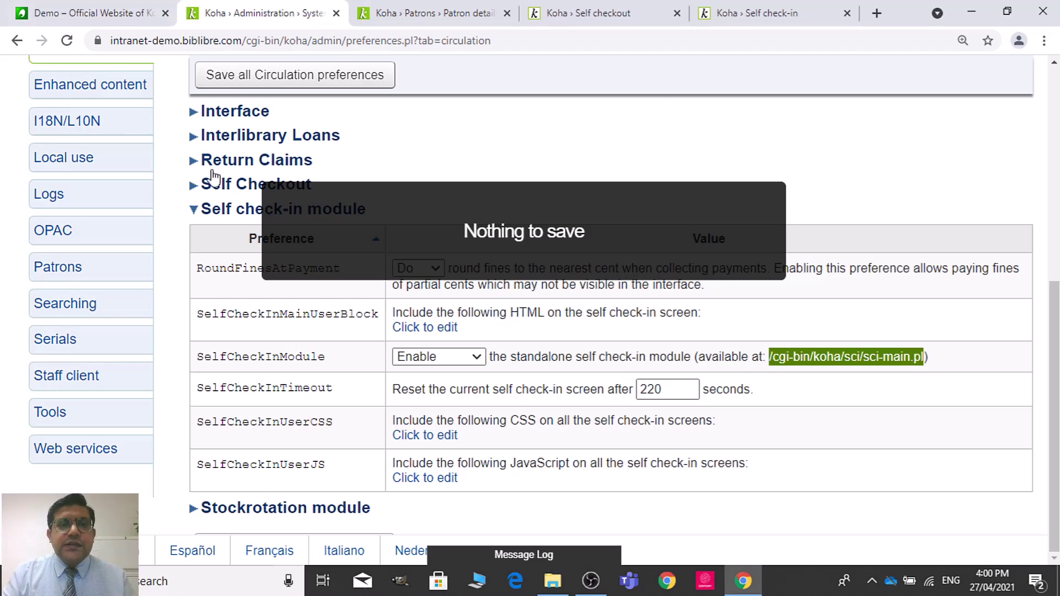
pyautogui.click(747, 148)
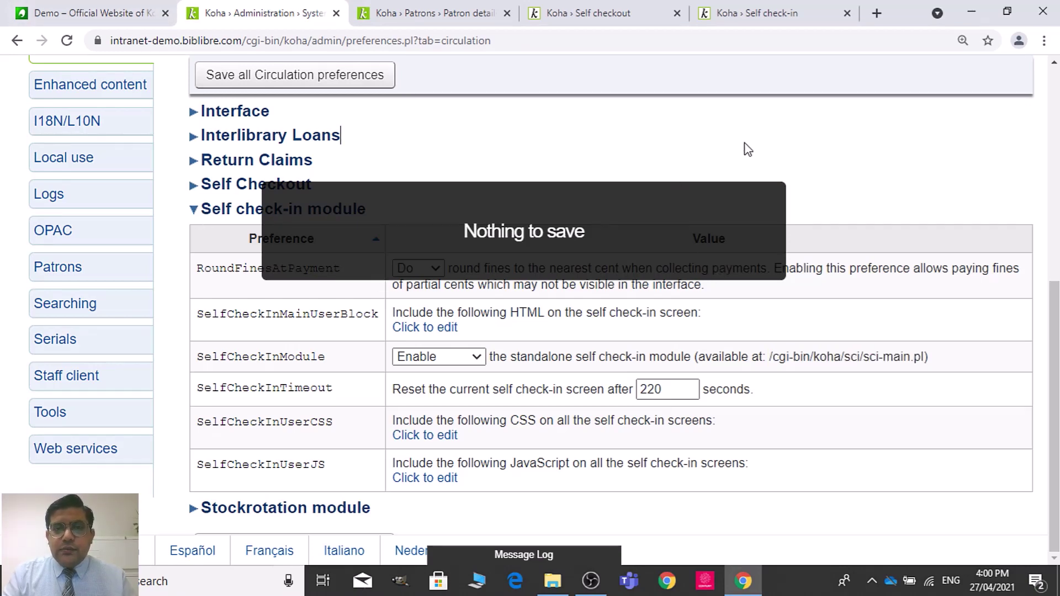
pyautogui.click(270, 210)
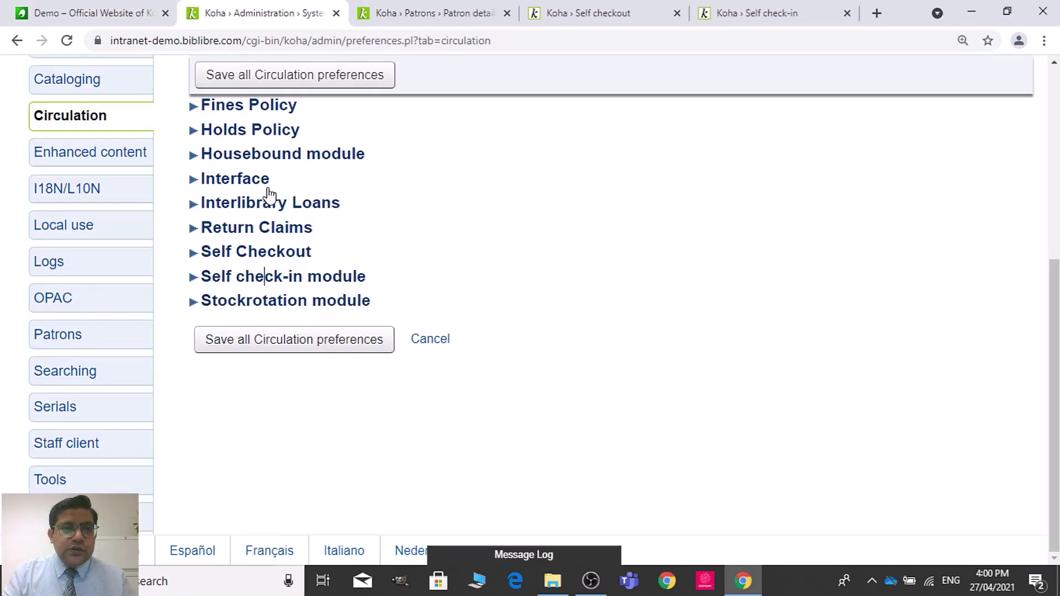
pyautogui.click(272, 276)
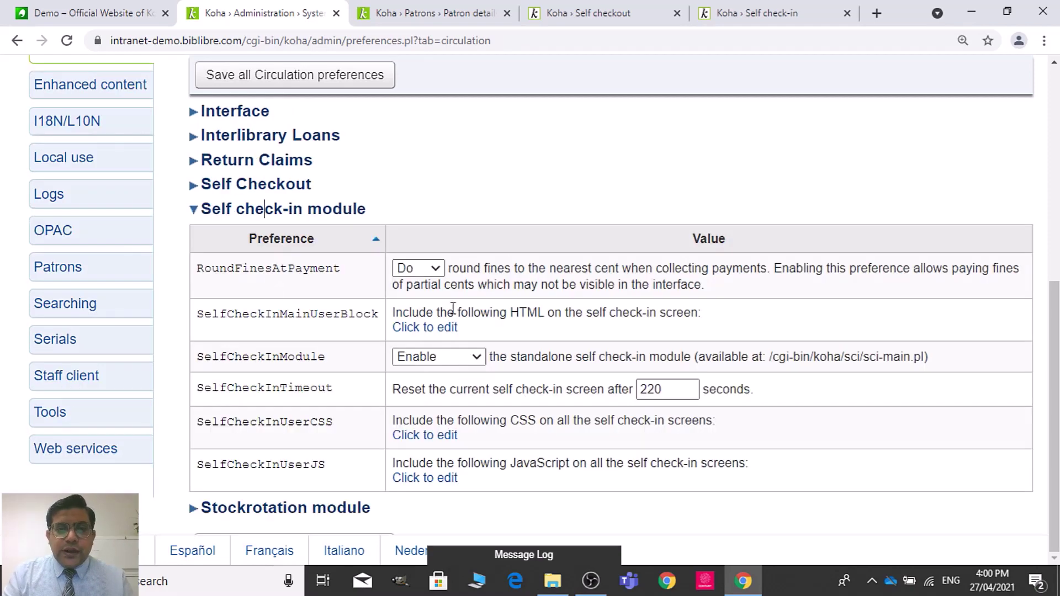
pyautogui.click(310, 215)
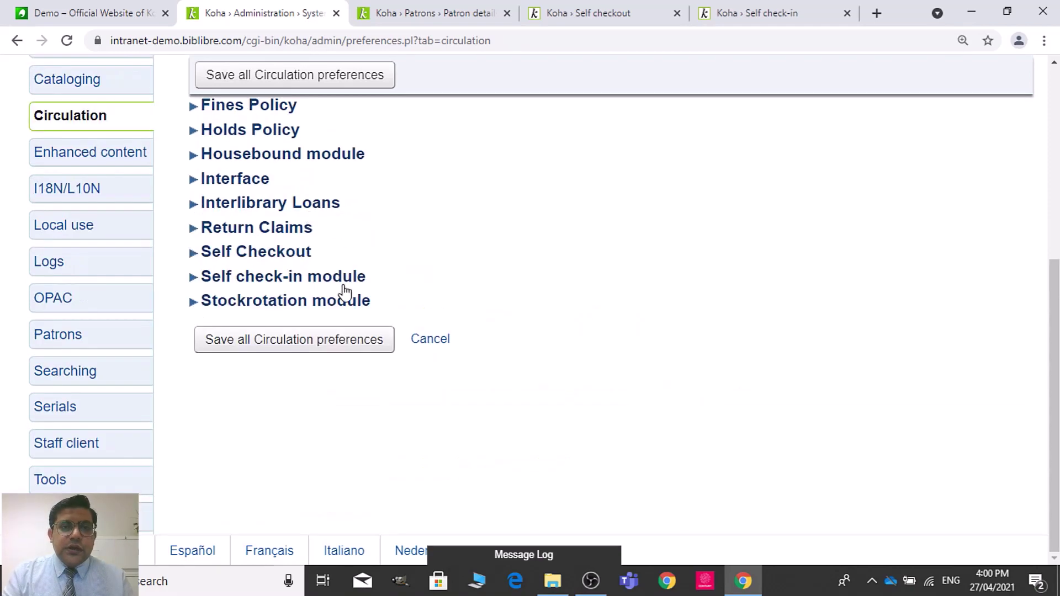
pyautogui.click(277, 254)
pyautogui.scroll(-1, 386, 265)
pyautogui.click(535, 294)
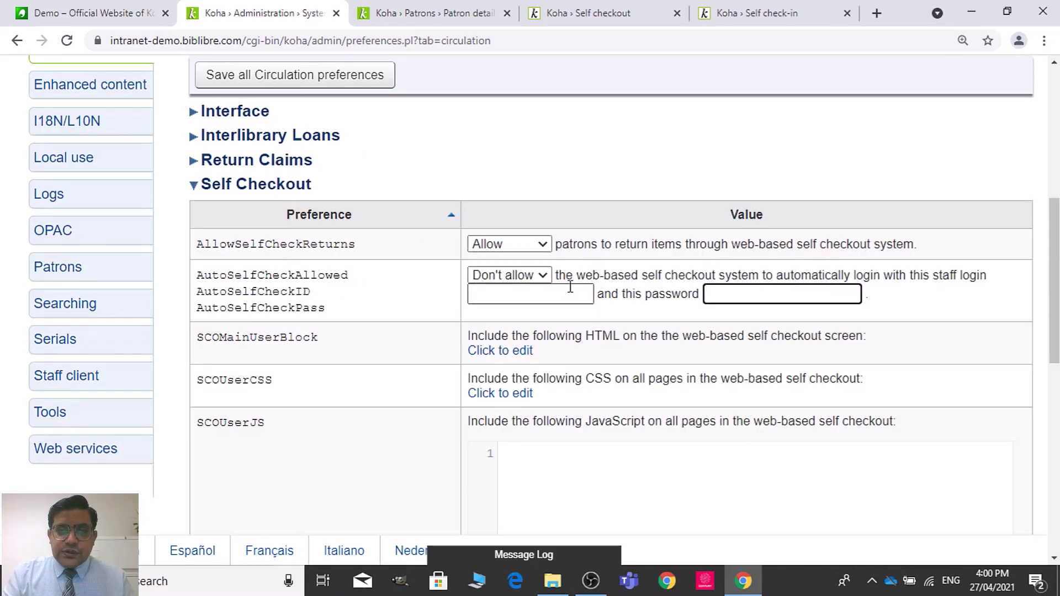
pyautogui.click(306, 187)
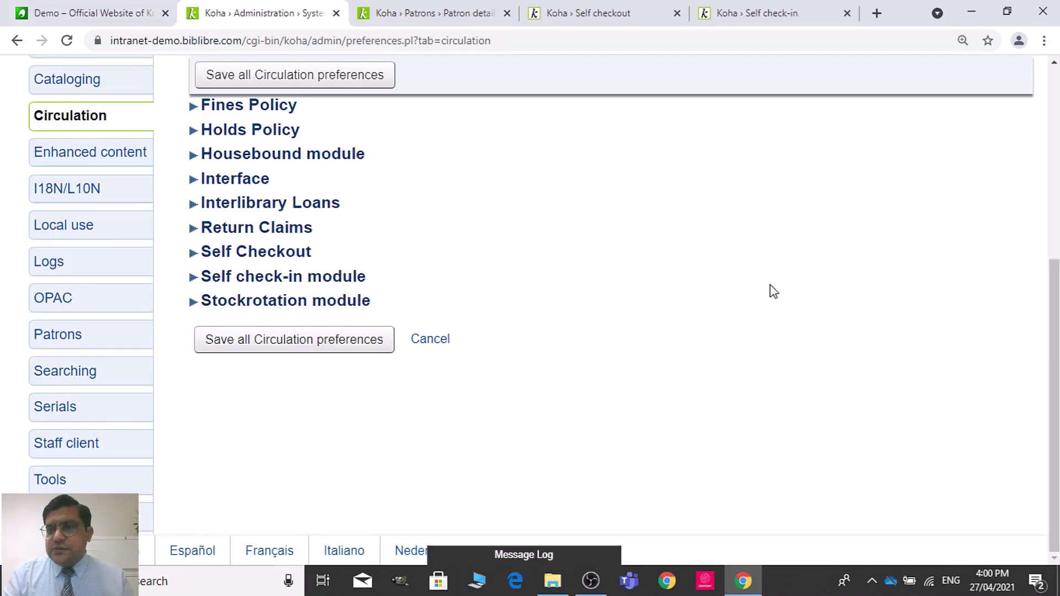
pyautogui.moveTo(1044, 429); pyautogui.dragTo(1044, 238)
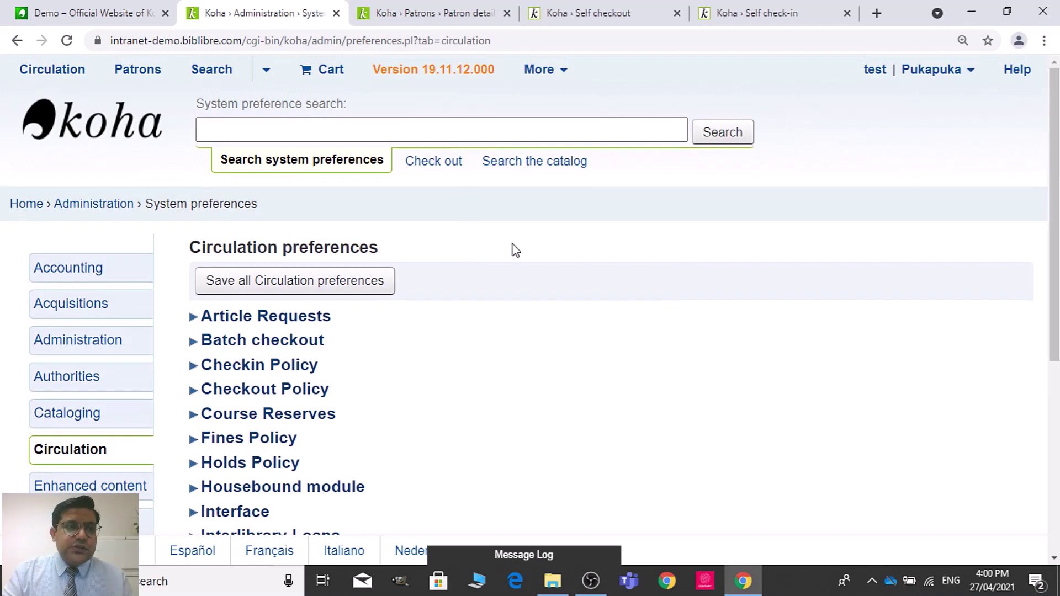
# Step: Browse patrons with surnames starting with B and open the first patron's record, selecting their username
pyautogui.rightClick(38, 208)
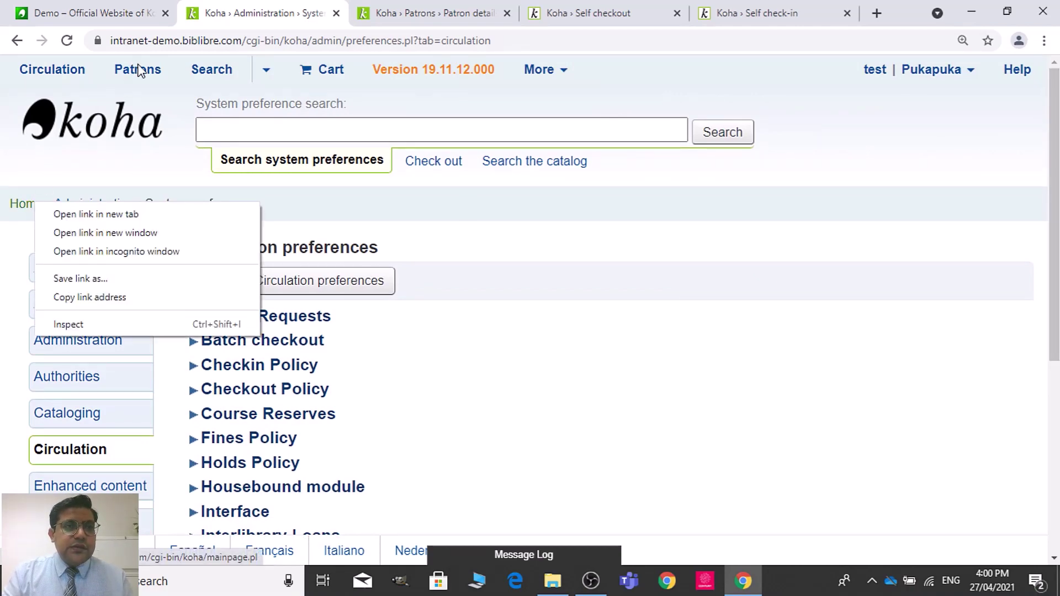
pyautogui.click(414, 8)
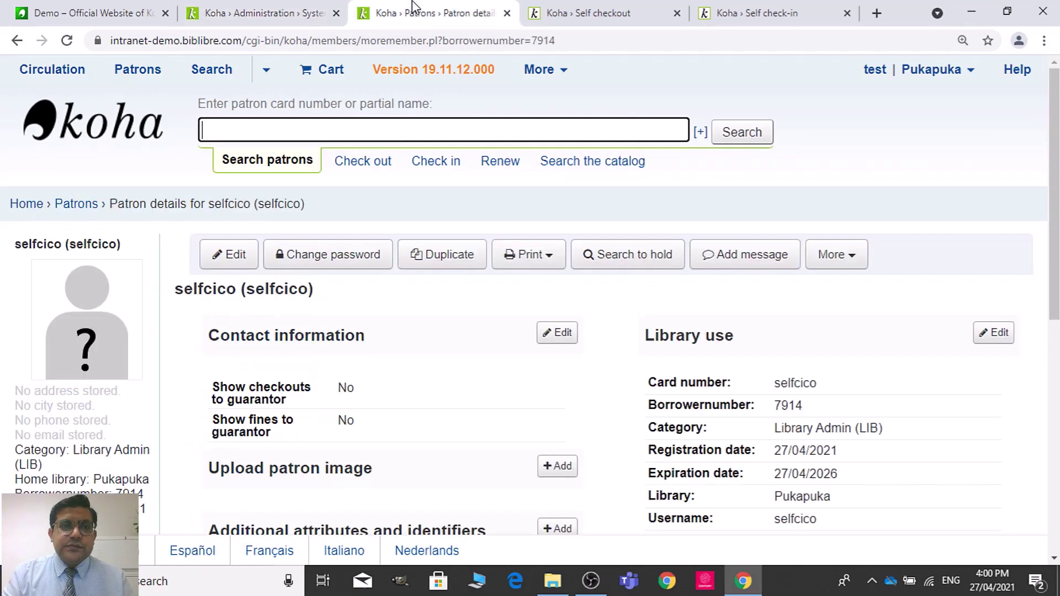
pyautogui.click(71, 205)
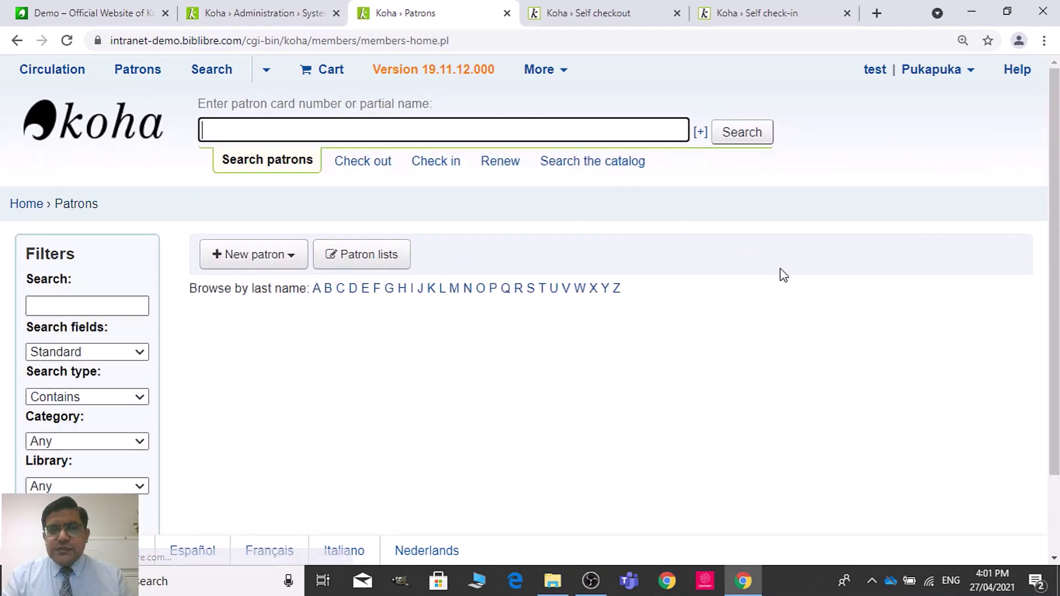
pyautogui.click(317, 291)
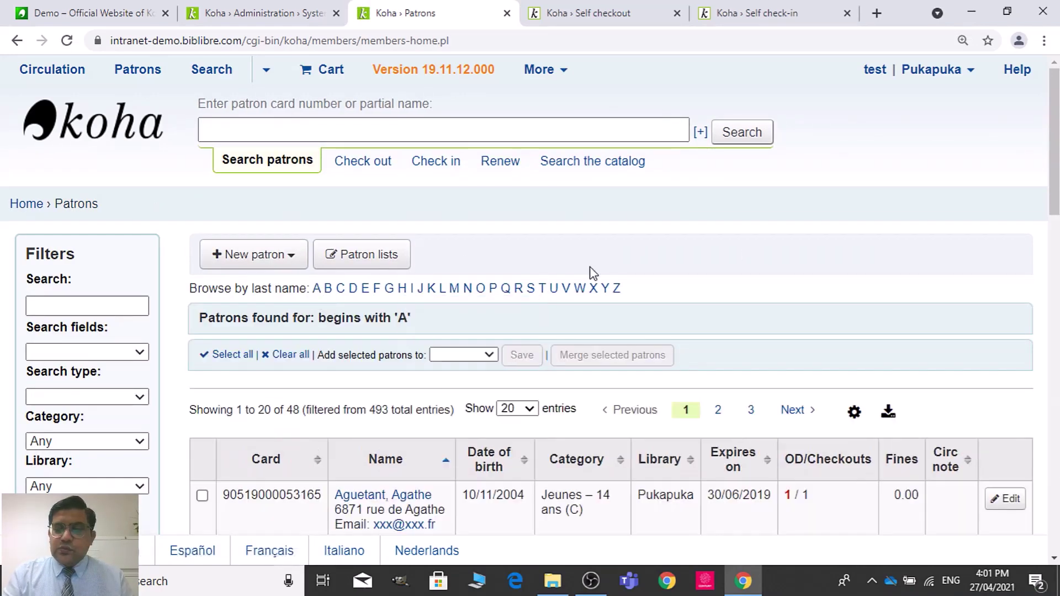
pyautogui.click(329, 293)
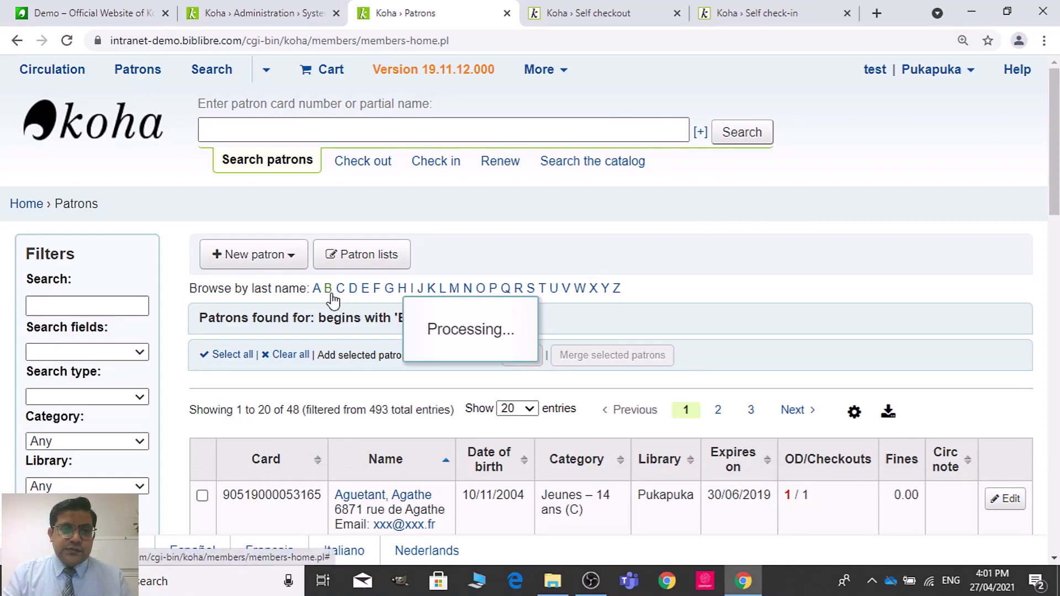
pyautogui.scroll(-6, 434, 210)
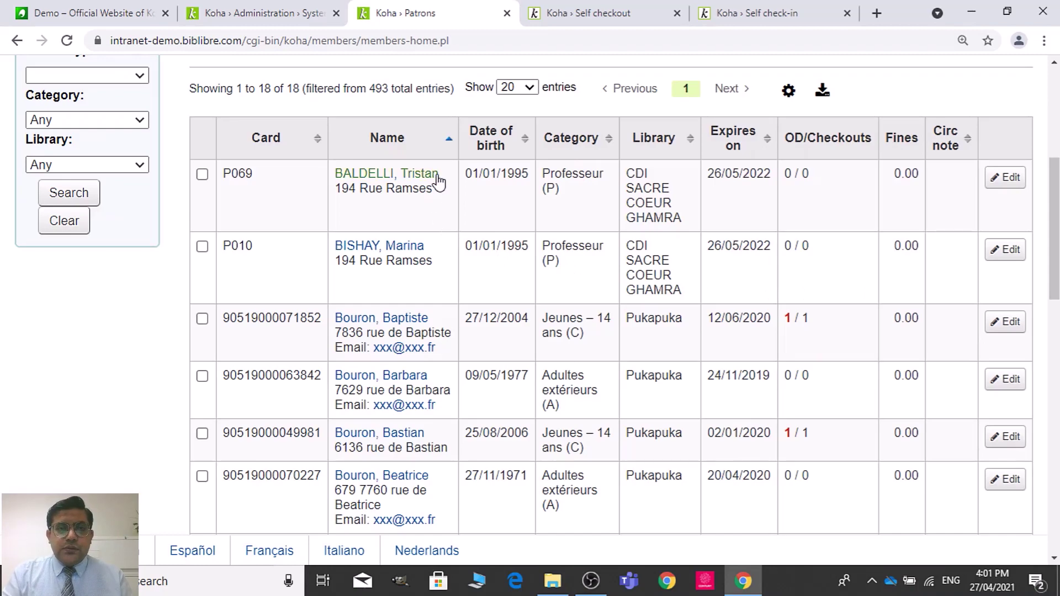
pyautogui.click(437, 177)
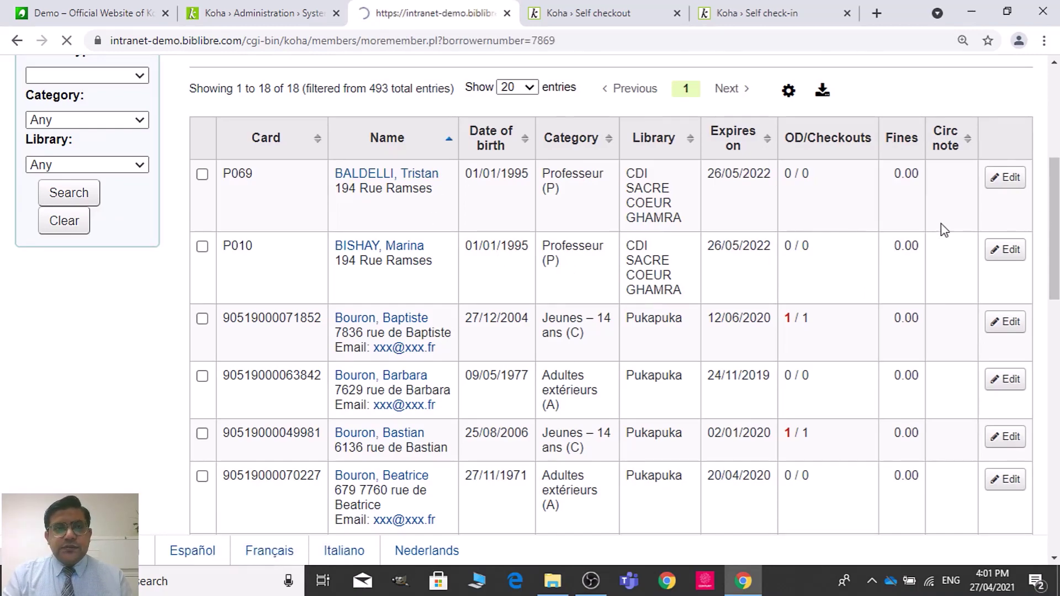
pyautogui.scroll(-6, 939, 276)
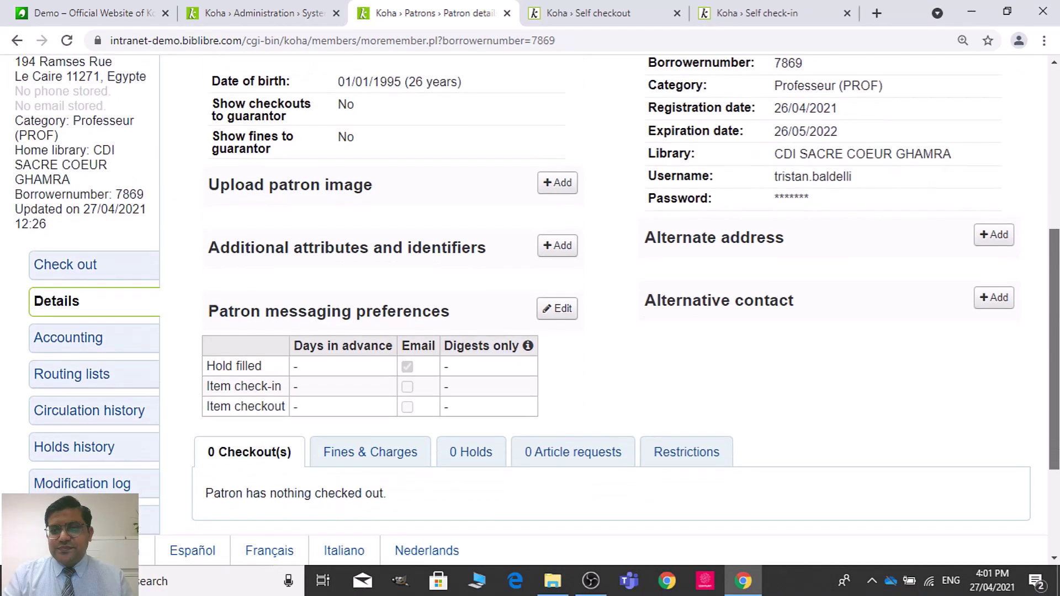
pyautogui.moveTo(858, 178); pyautogui.dragTo(776, 172)
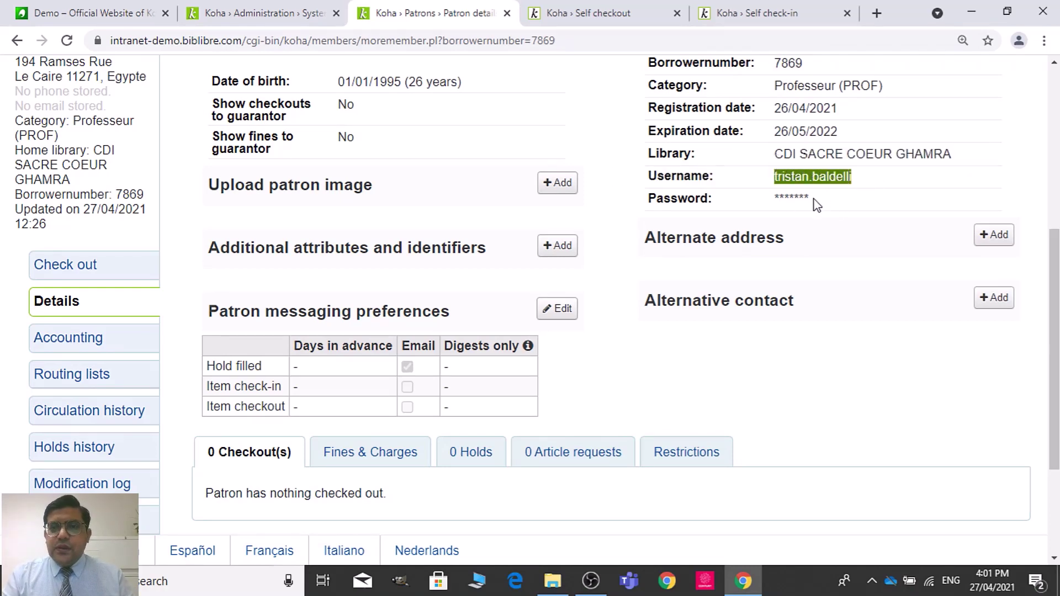
pyautogui.scroll(4, 1024, 166)
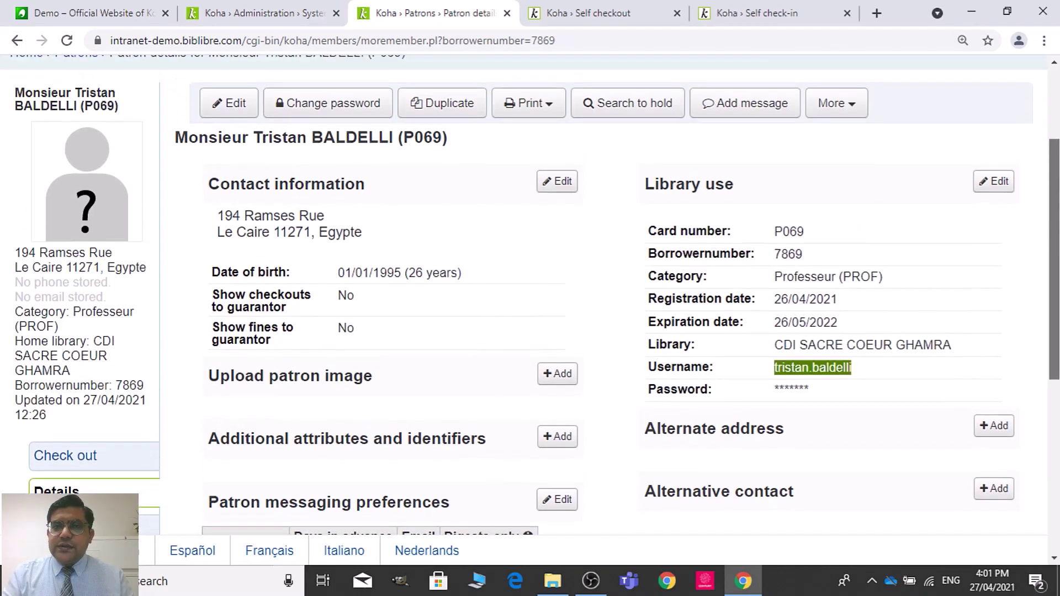
# Step: Enter and confirm a new password for the patron and save it
pyautogui.click(362, 113)
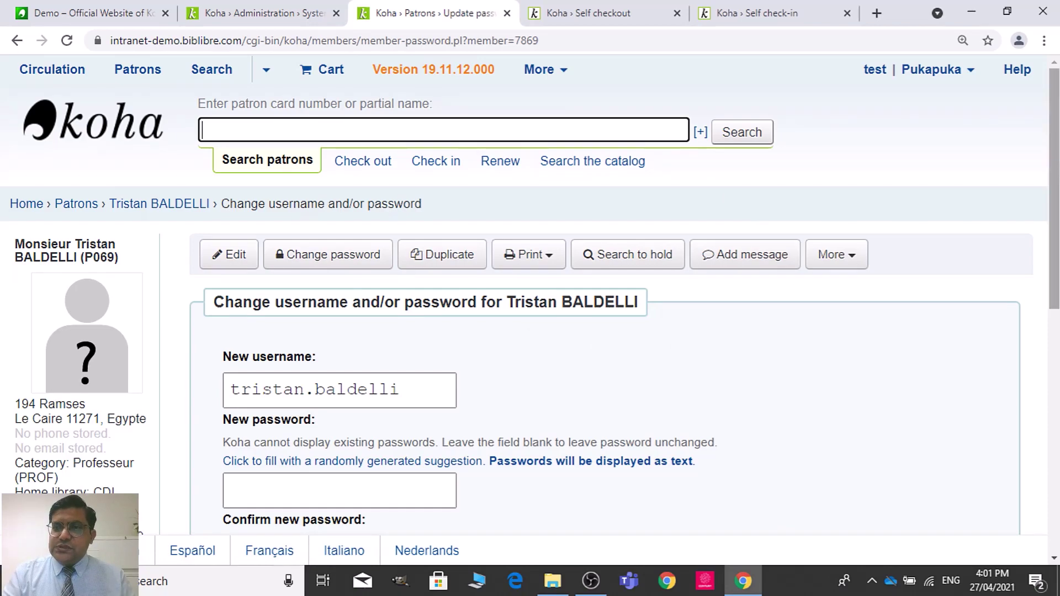
pyautogui.scroll(-5, 1030, 194)
pyautogui.click(432, 230)
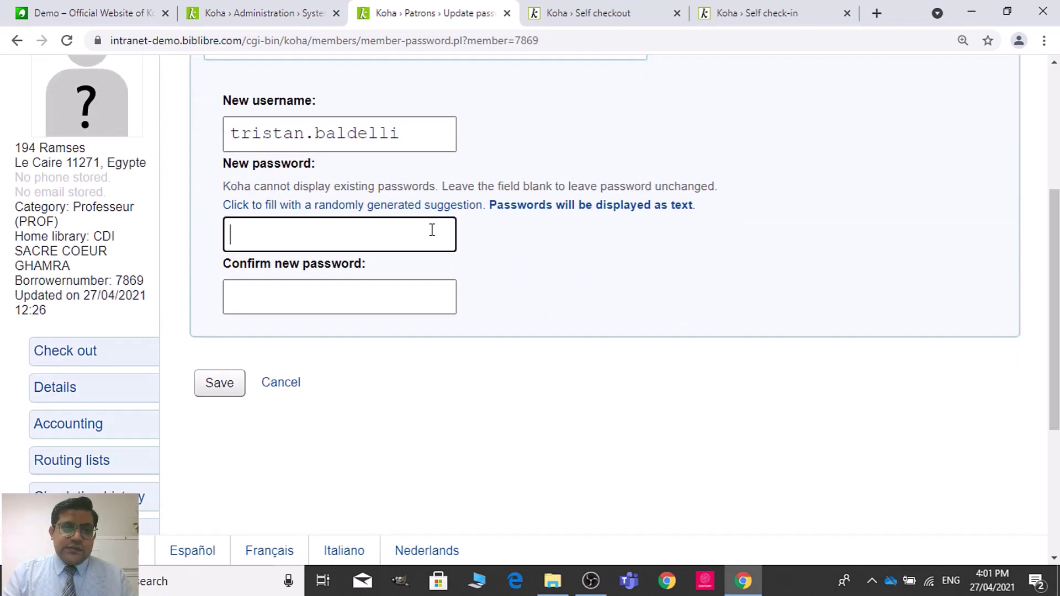
pyautogui.write('1234')
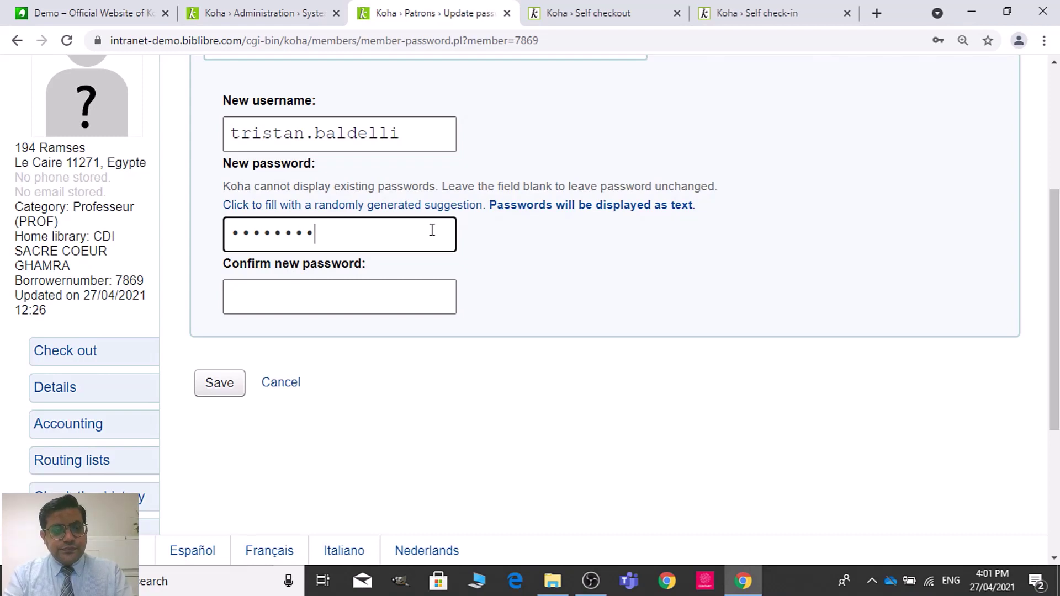
pyautogui.press('Tab')
pyautogui.write('12')
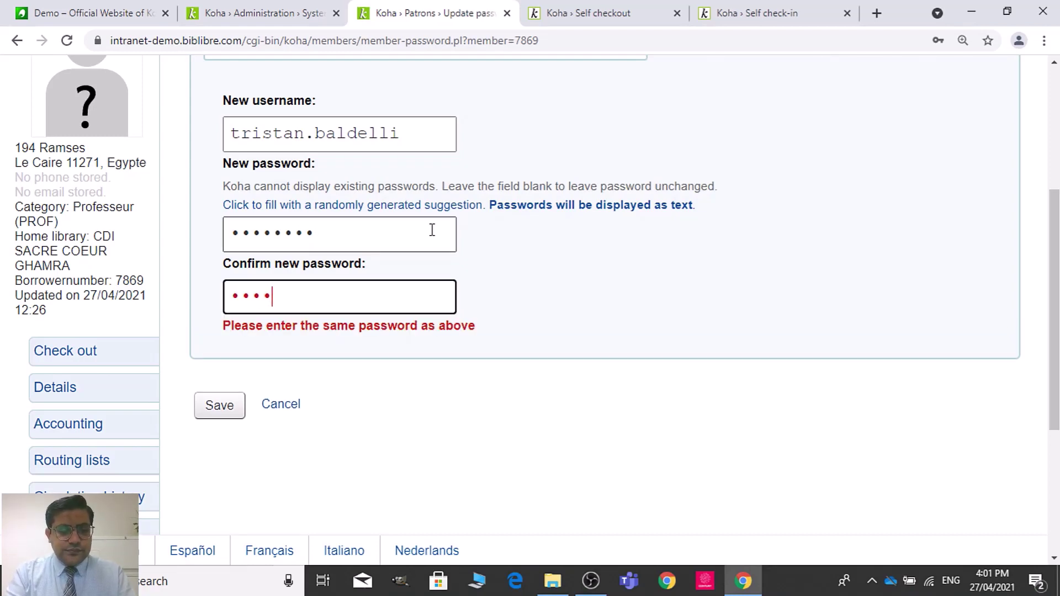
pyautogui.write('345678')
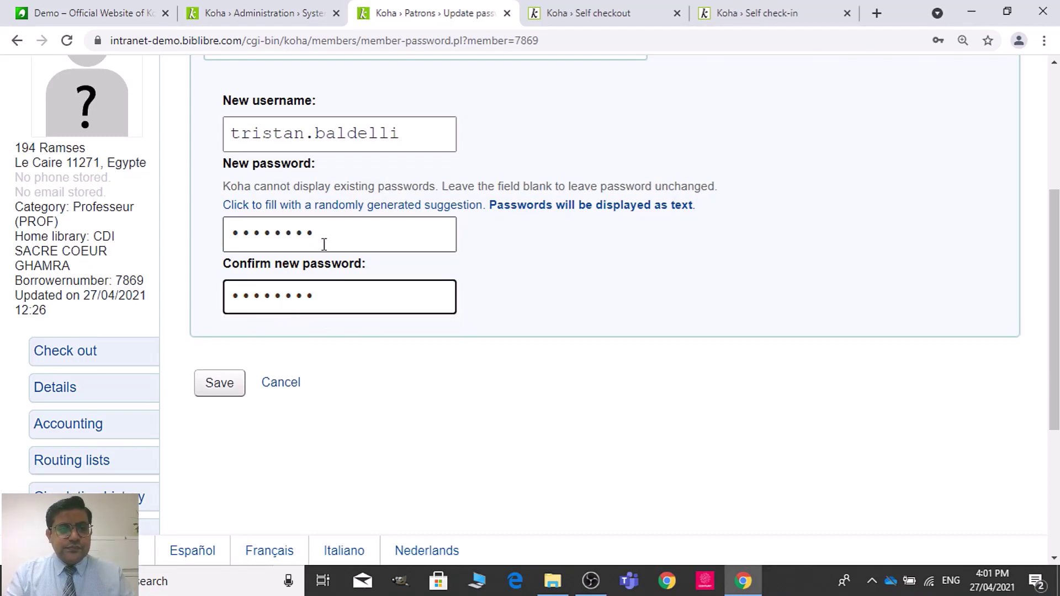
pyautogui.click(216, 392)
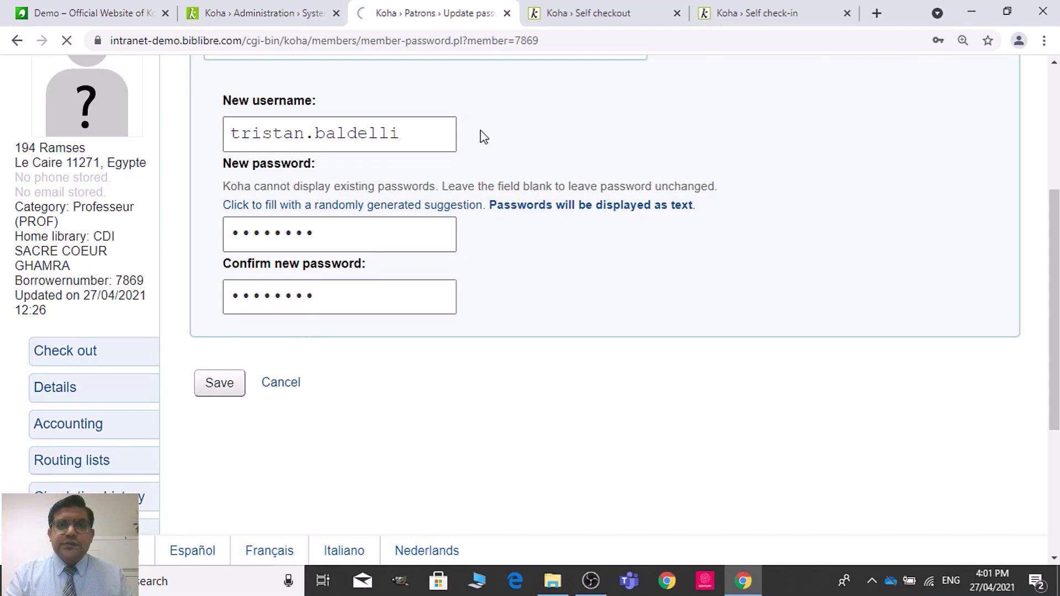
pyautogui.click(615, 10)
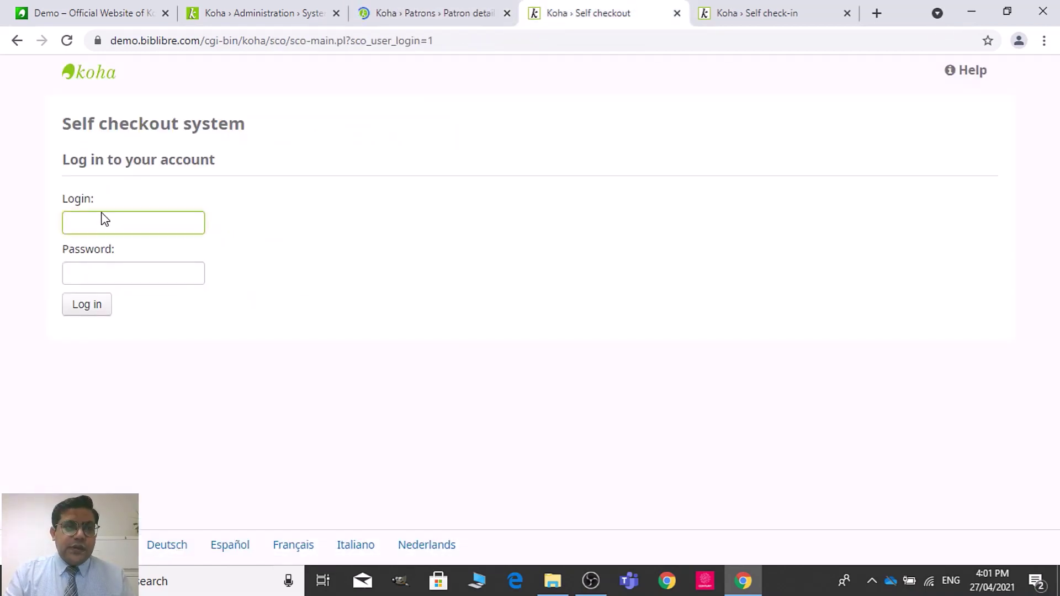
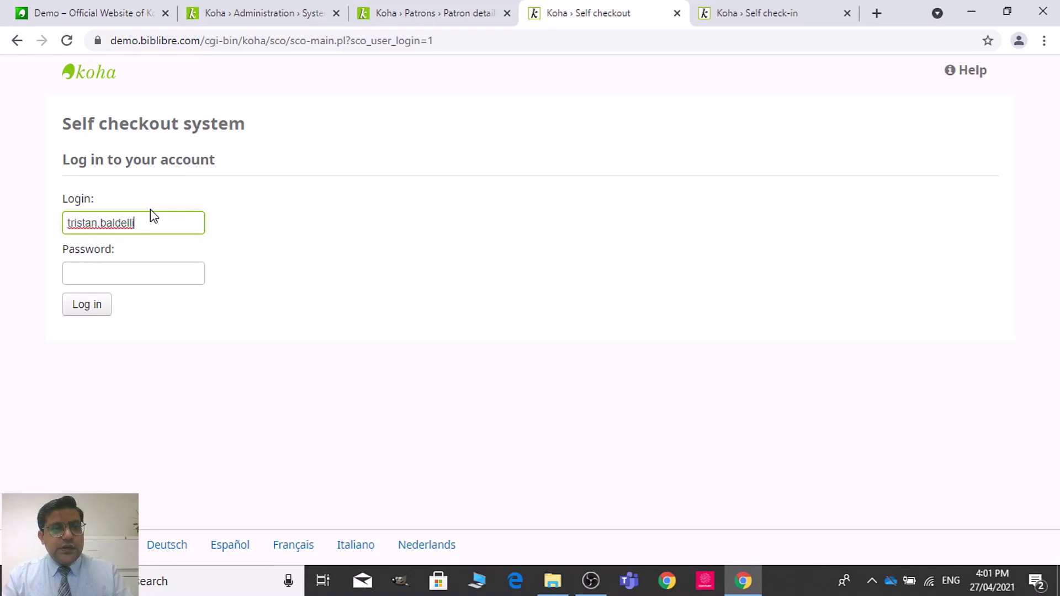
# Step: Log the Professor patron into self checkout with their username and password, then return to Circulation preferences
pyautogui.click(118, 275)
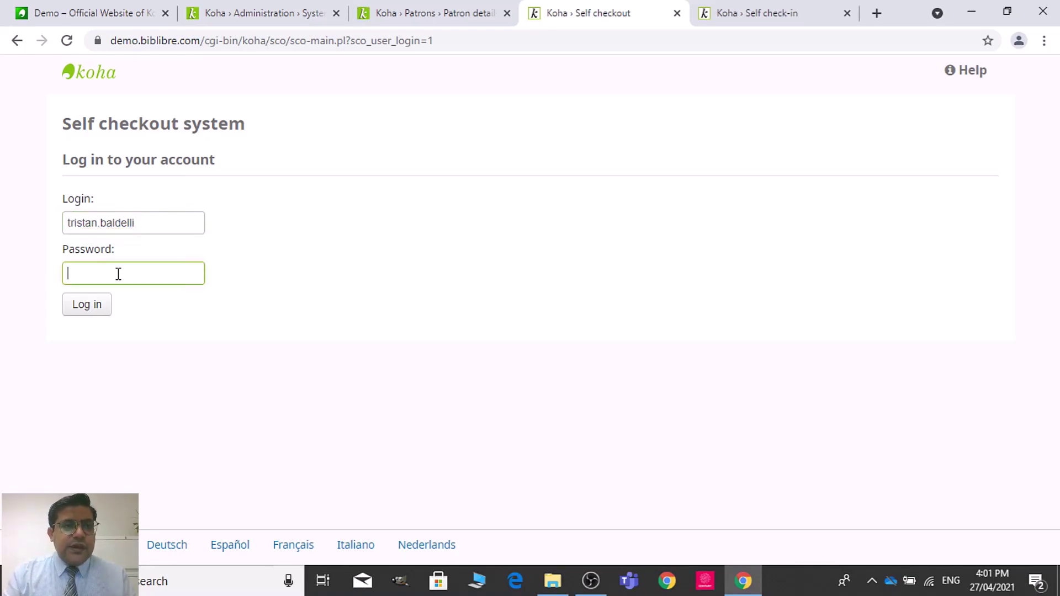
pyautogui.click(412, 8)
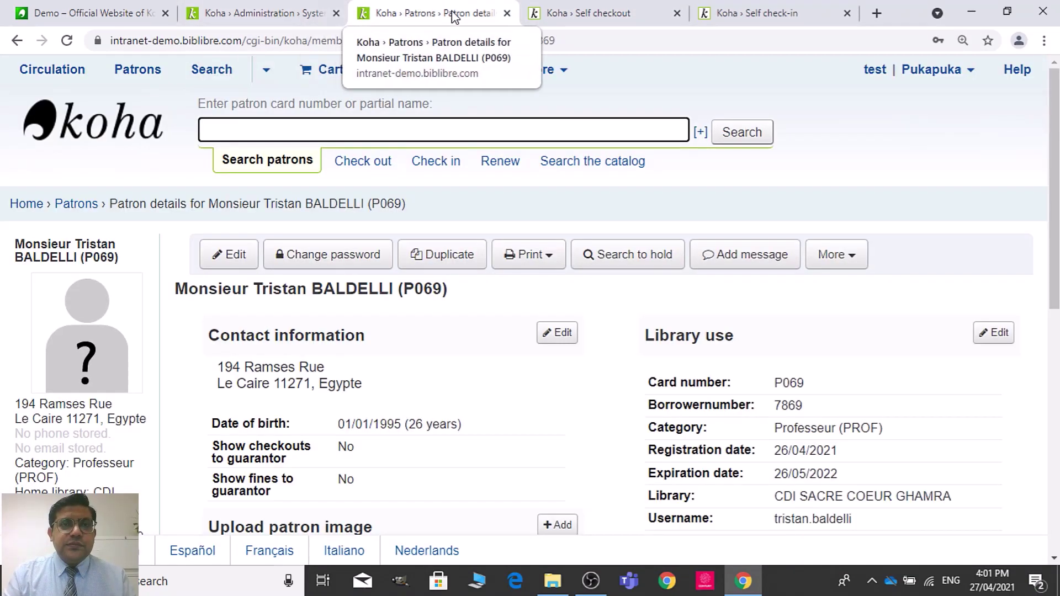
pyautogui.click(593, 8)
pyautogui.write('•••••••')
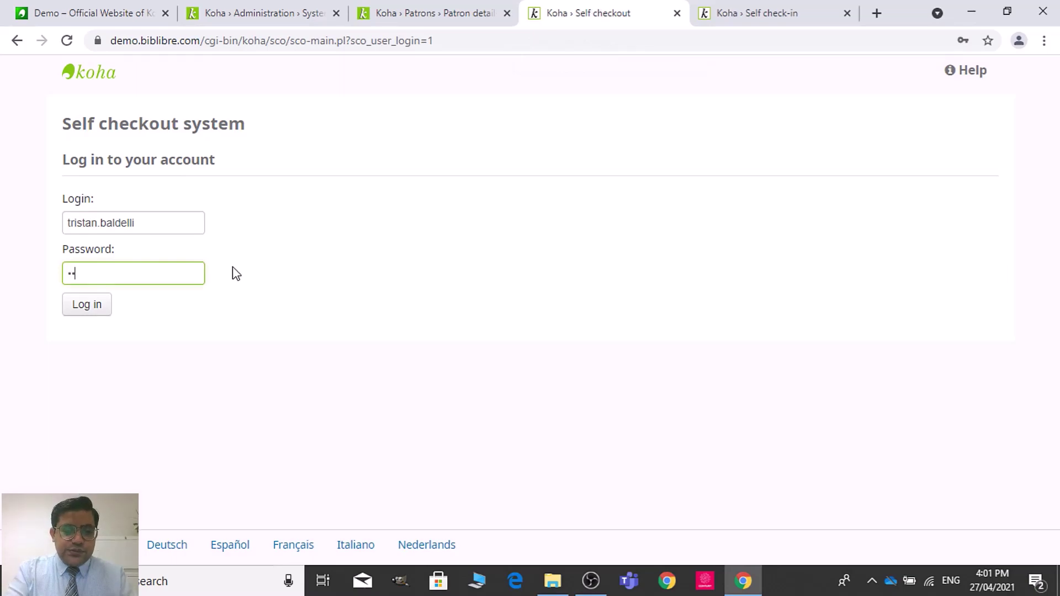
pyautogui.write('•')
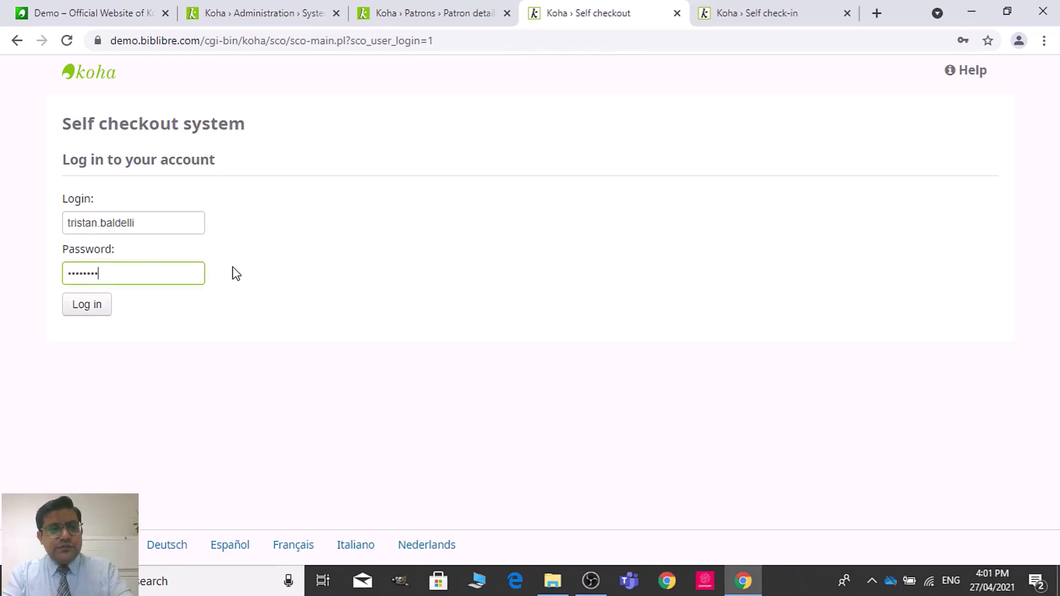
pyautogui.click(95, 311)
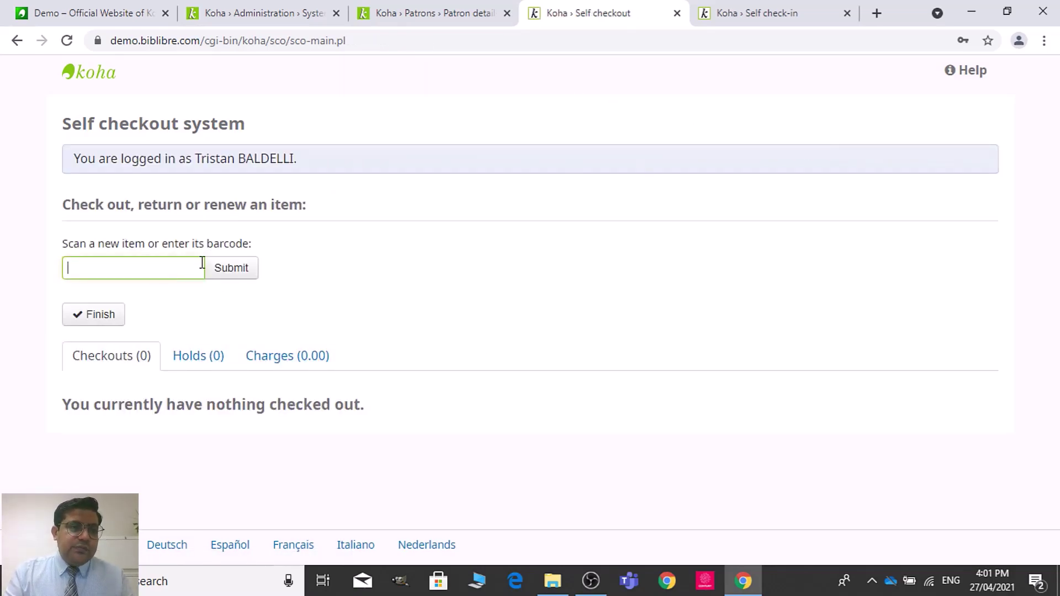
pyautogui.click(248, 7)
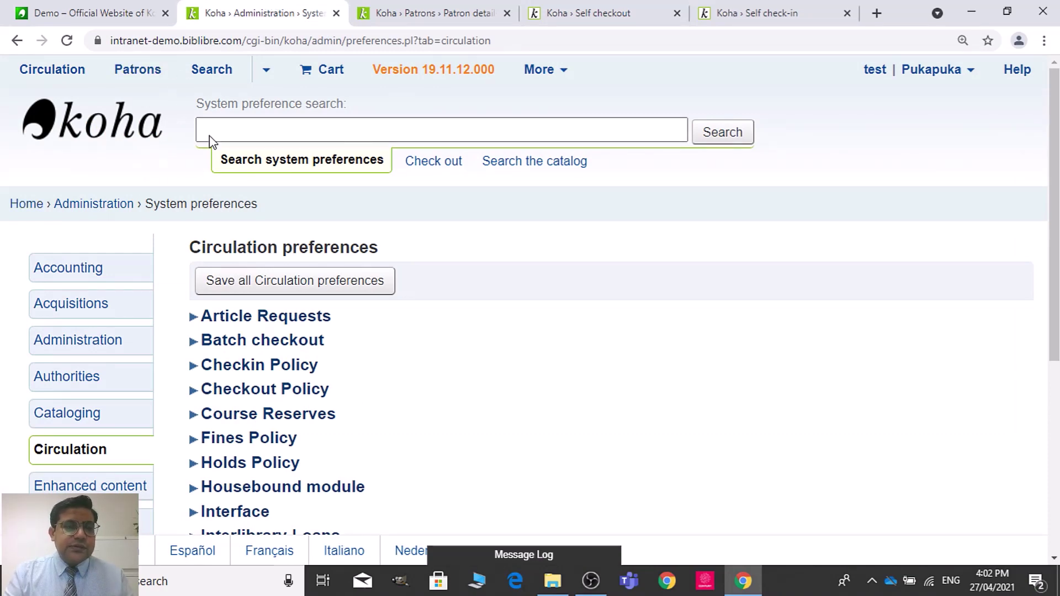
# Step: In a new staff client tab, run an advanced catalogue search limited to item type Livre
pyautogui.click(384, 12)
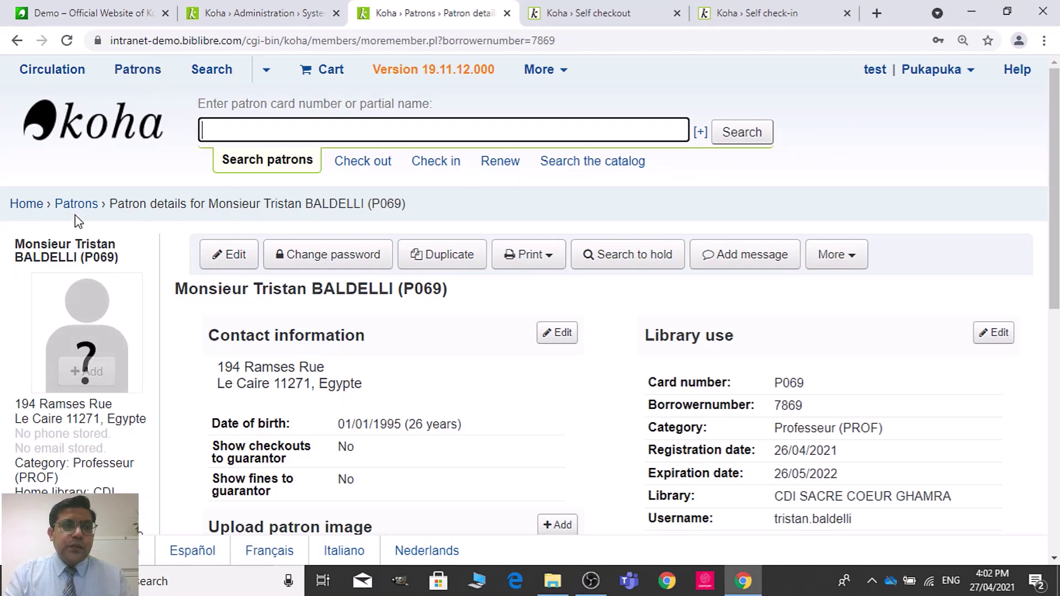
pyautogui.rightClick(24, 205)
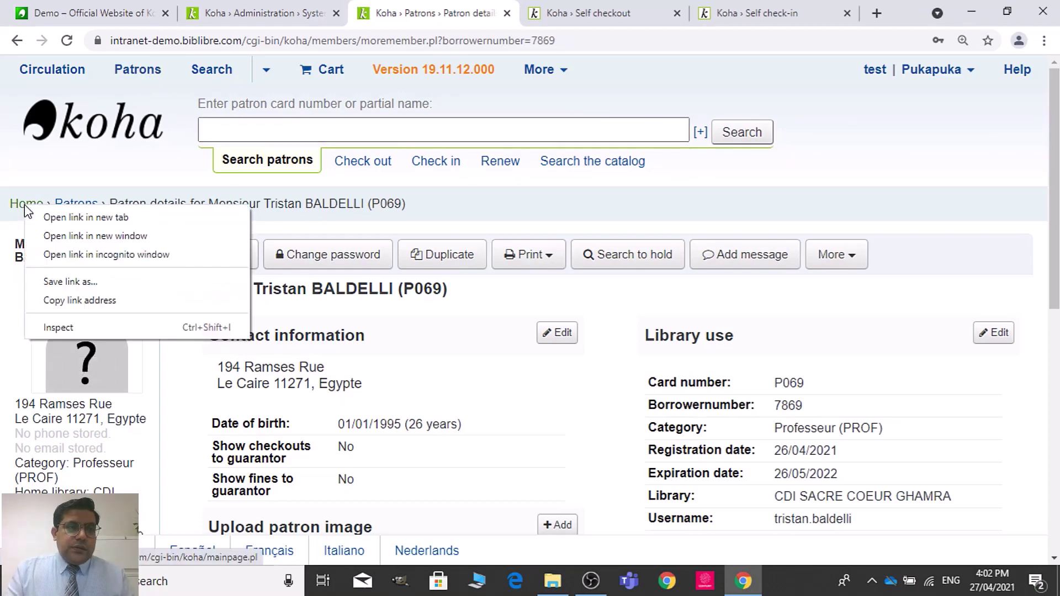
pyautogui.click(123, 216)
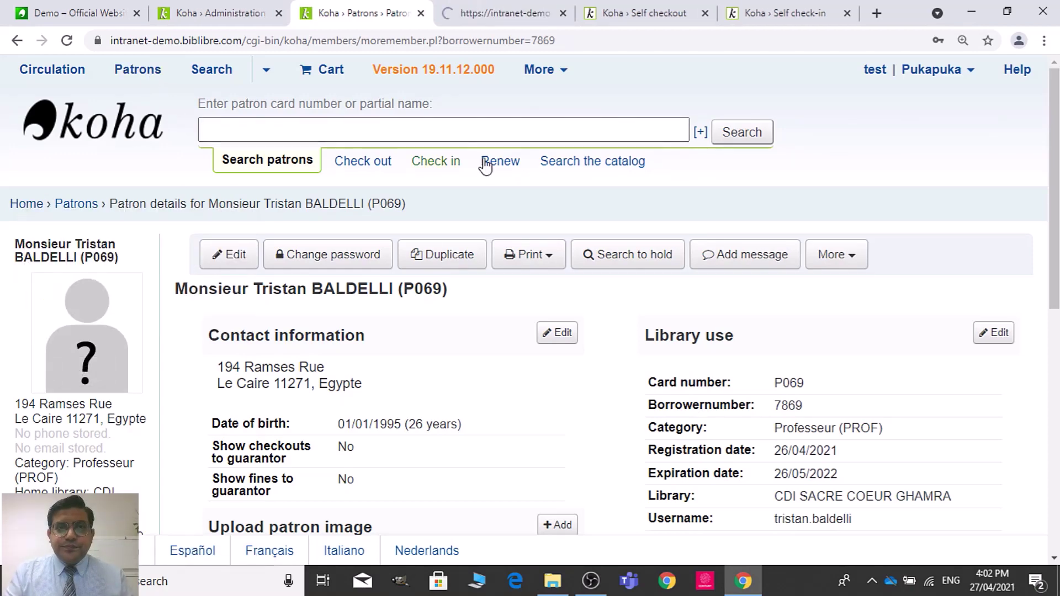
pyautogui.click(496, 6)
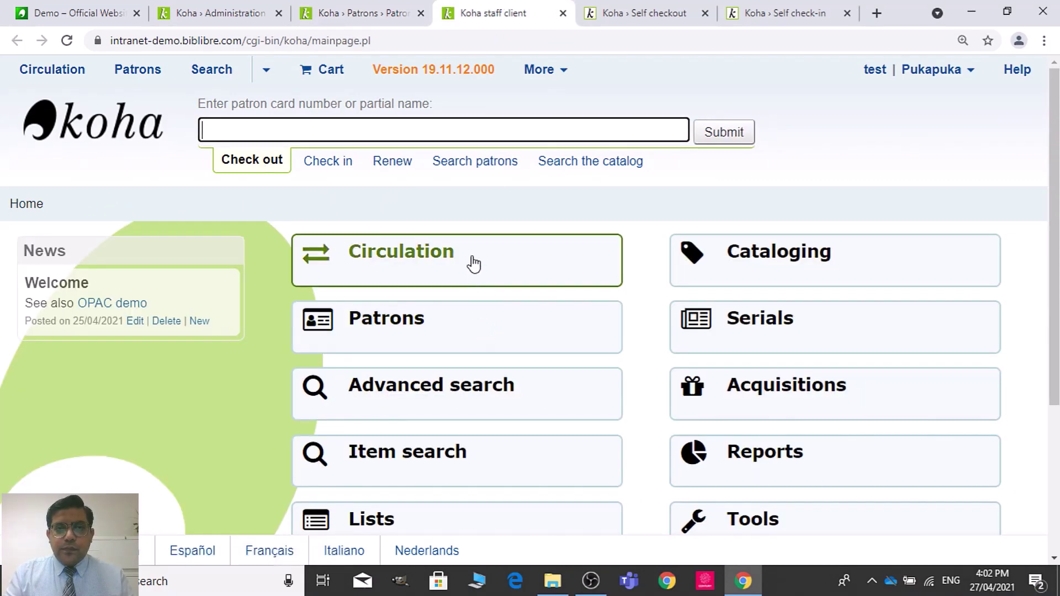
pyautogui.click(457, 394)
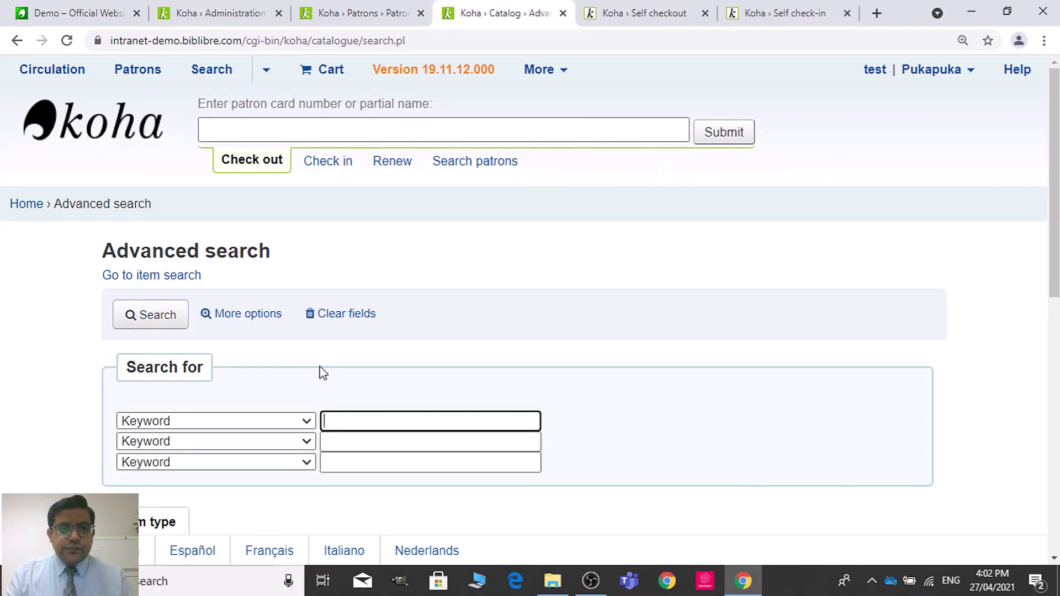
pyautogui.scroll(-5, 552, 306)
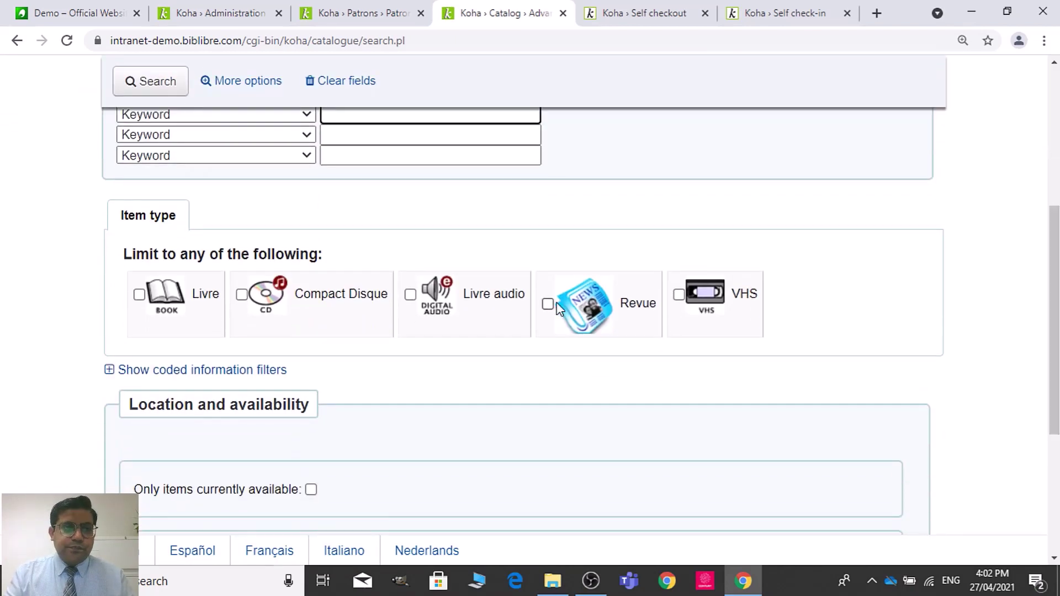
pyautogui.click(139, 294)
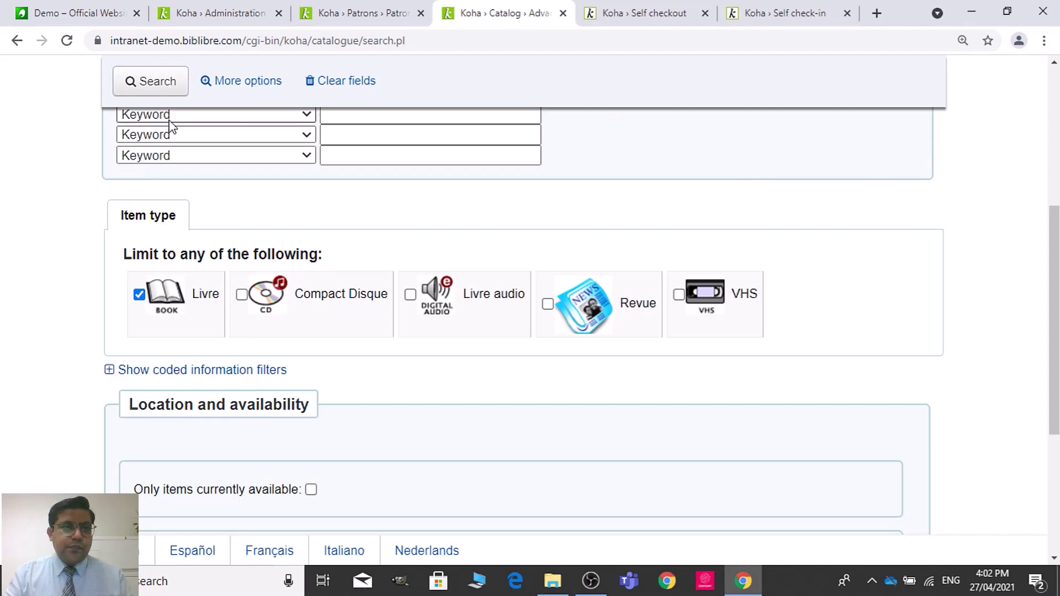
pyautogui.click(158, 84)
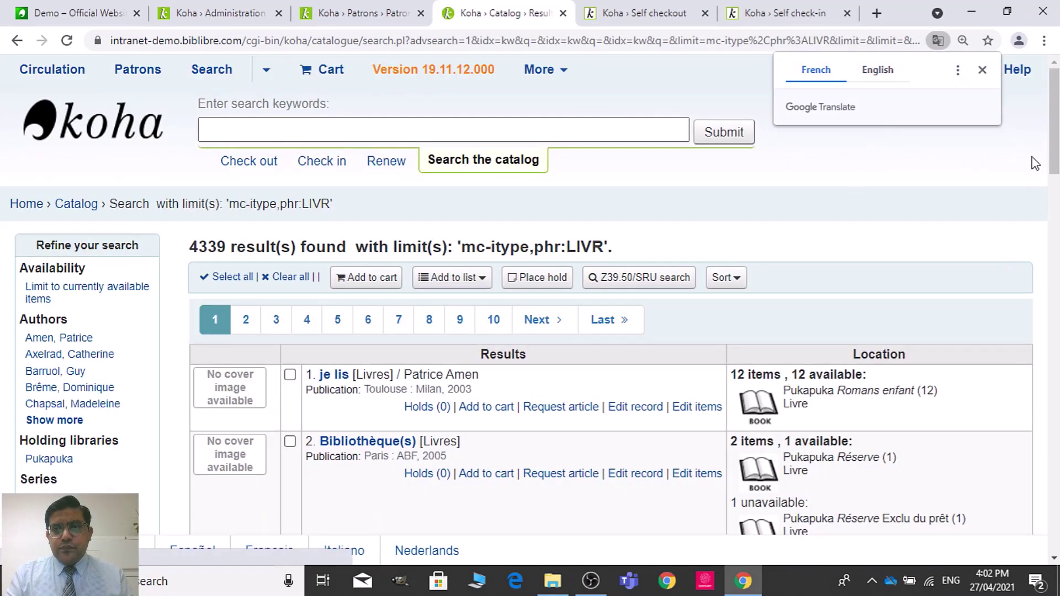
pyautogui.moveTo(1054, 140); pyautogui.dragTo(1056, 196)
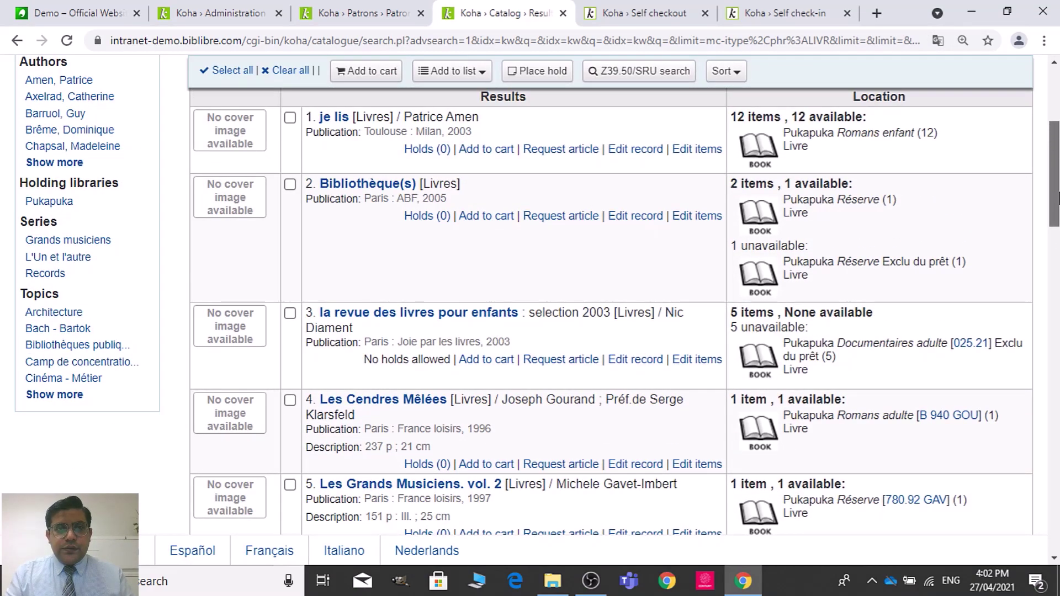
pyautogui.click(374, 185)
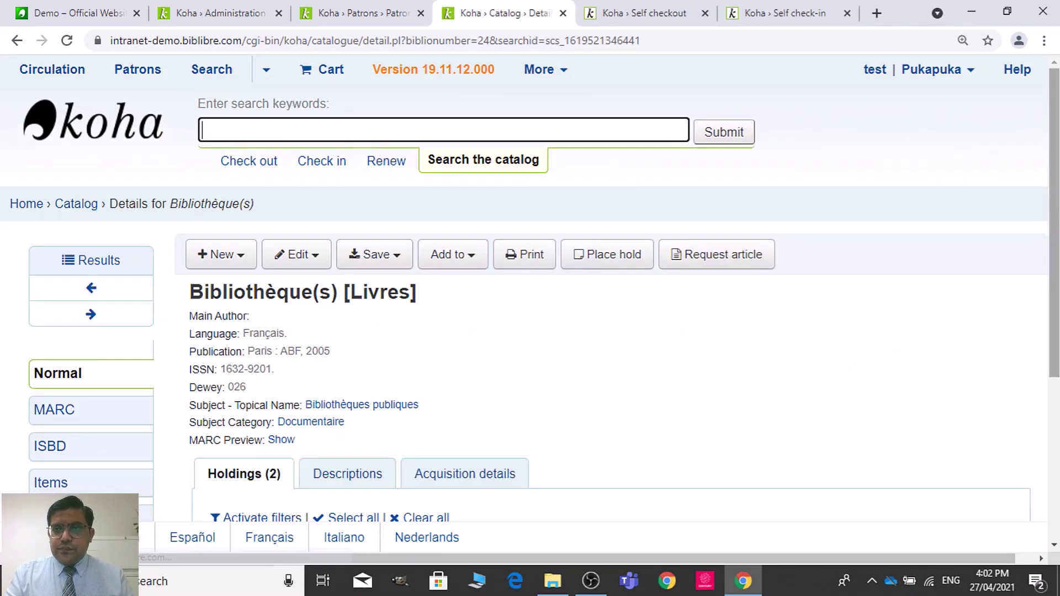
pyautogui.scroll(-3, 824, 371)
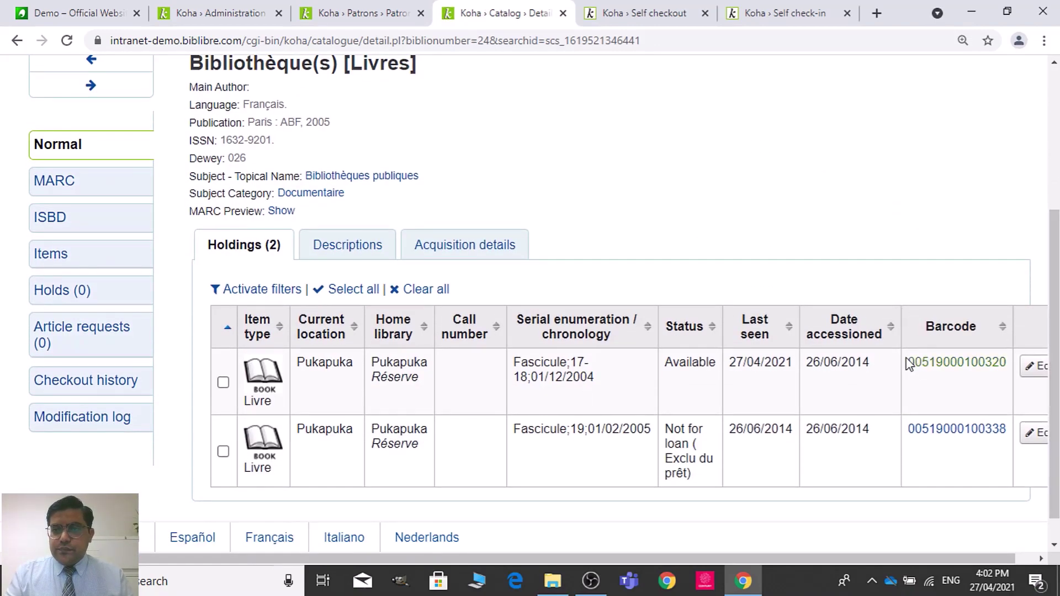
pyautogui.moveTo(905, 362); pyautogui.dragTo(972, 362)
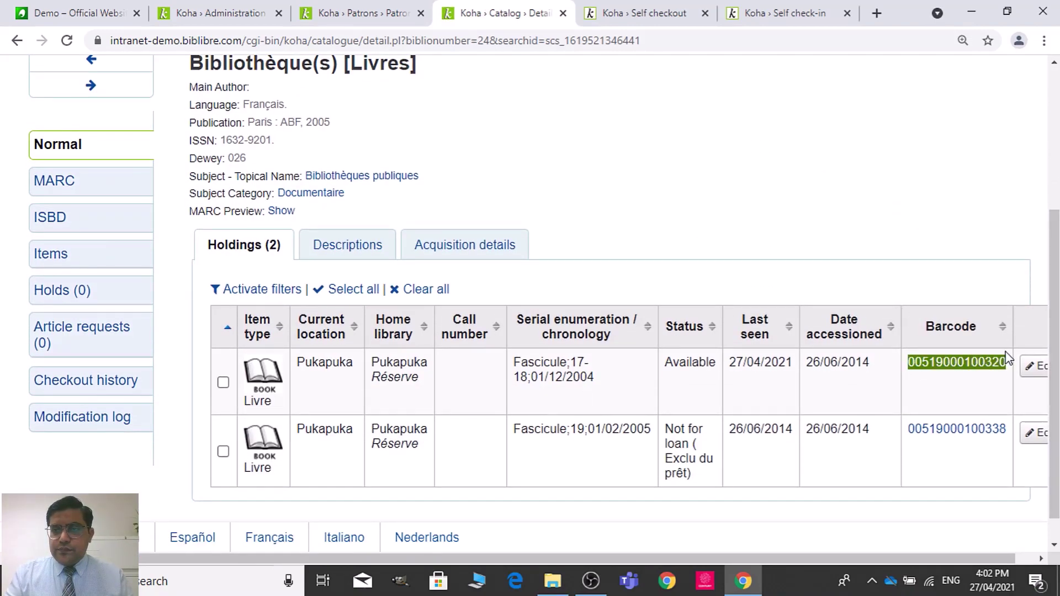
pyautogui.click(667, 8)
pyautogui.hotkey('ctrl', 'v')
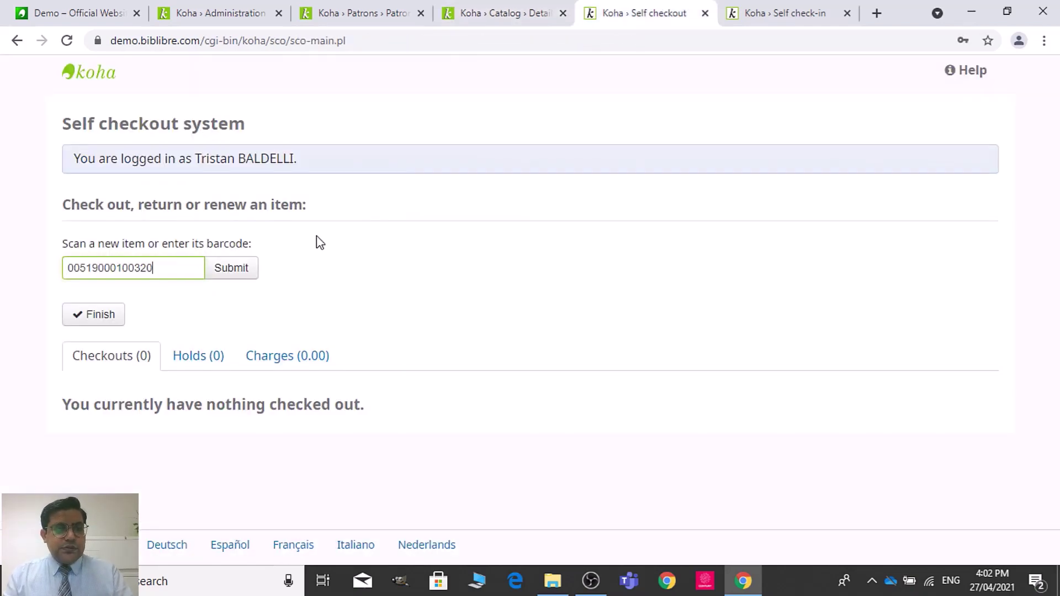
pyautogui.click(247, 276)
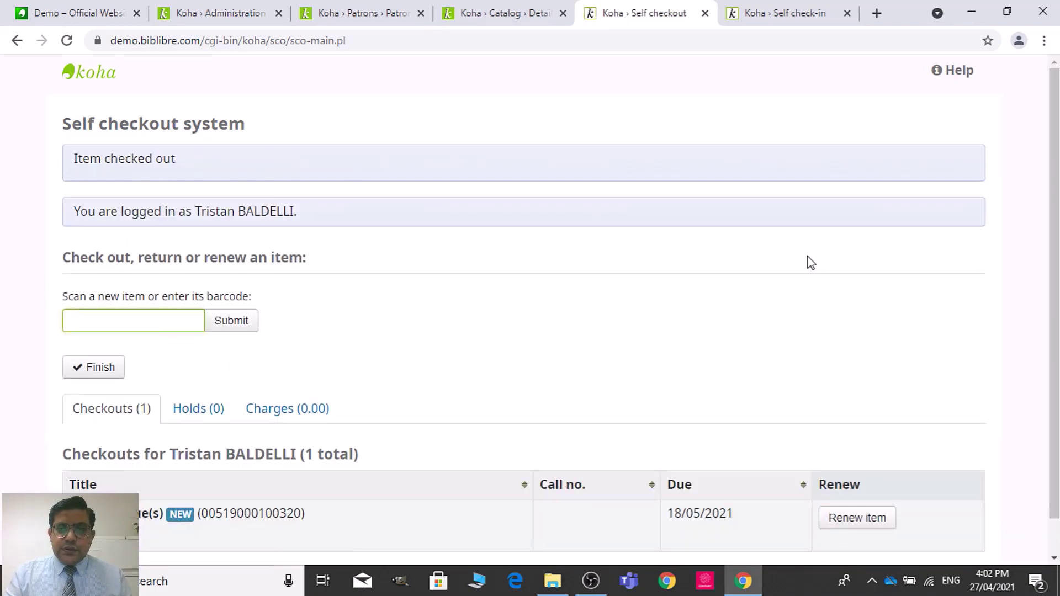
pyautogui.scroll(-1, 560, 305)
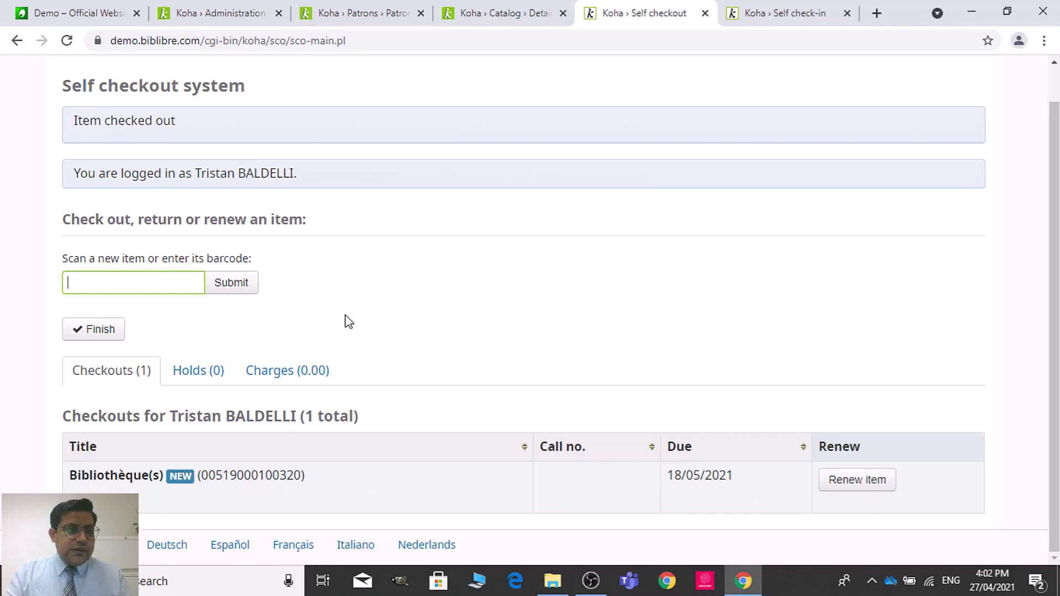
# Step: Finish the session with Print receipt and end session, cancelling the browser print dialog
pyautogui.click(87, 336)
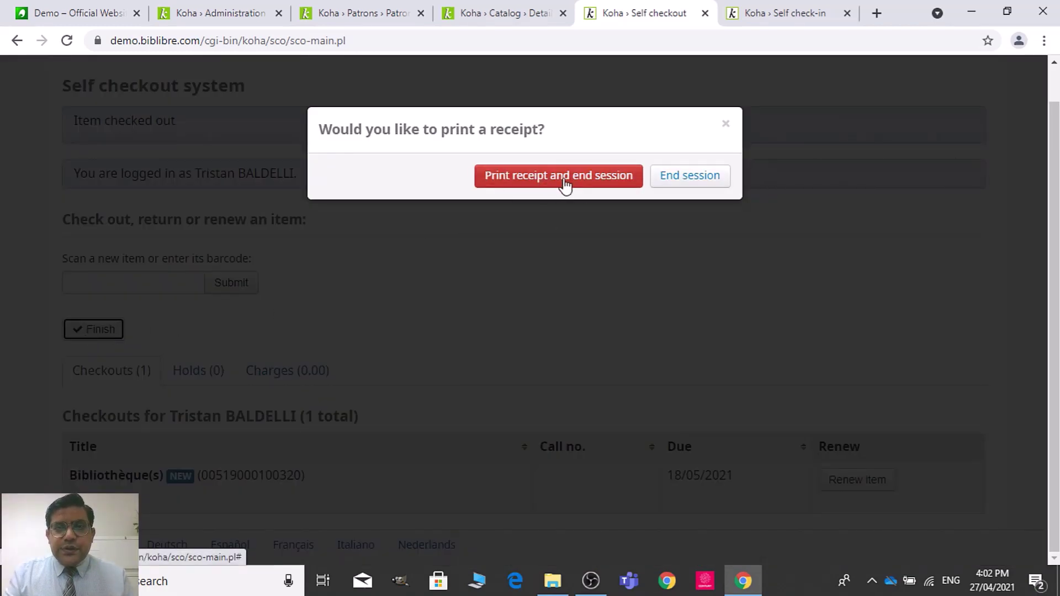
pyautogui.click(610, 185)
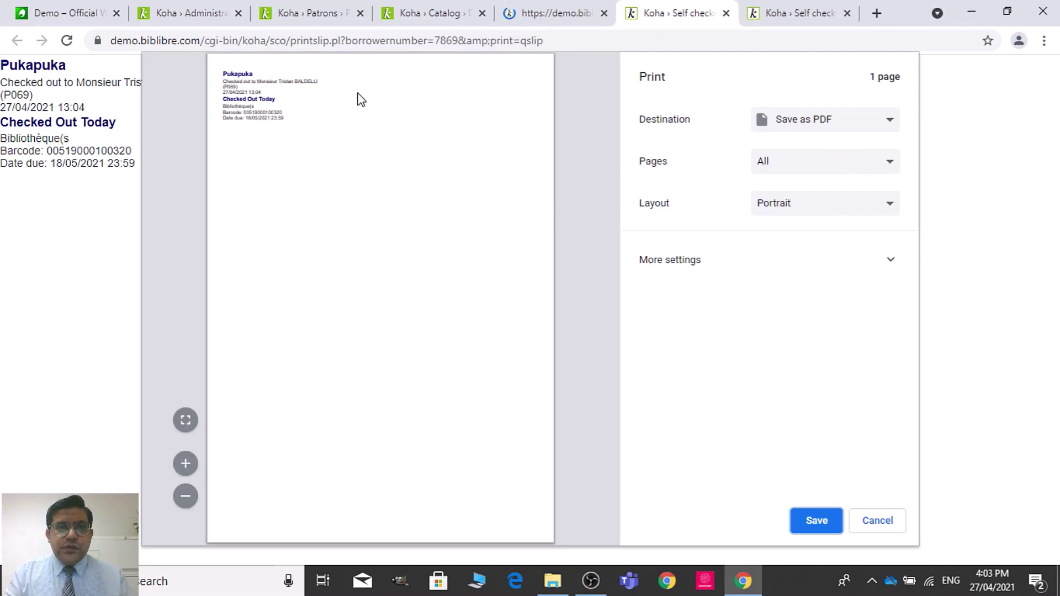
pyautogui.click(879, 524)
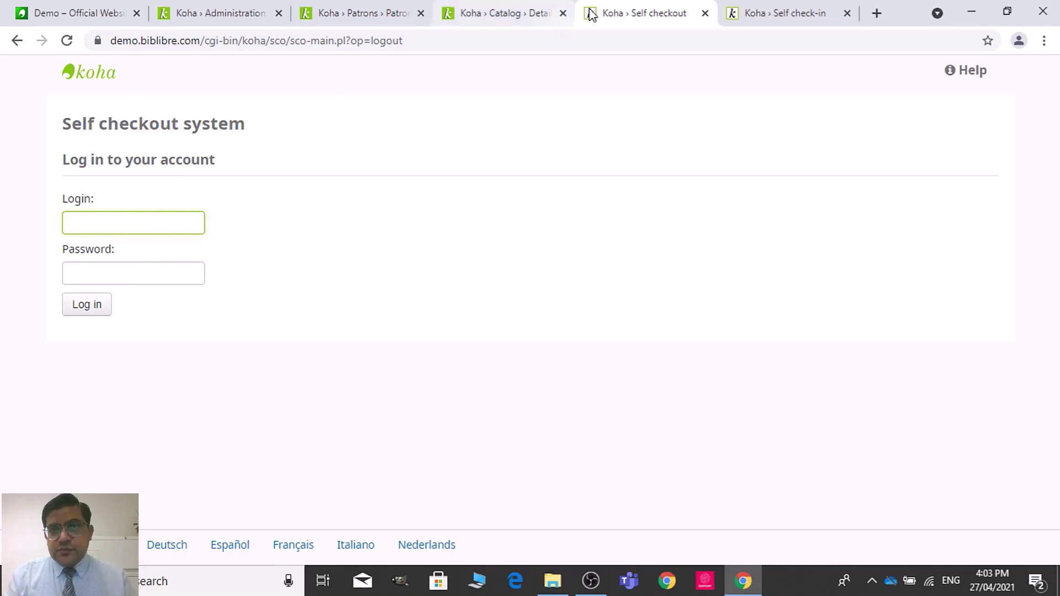
pyautogui.click(757, 17)
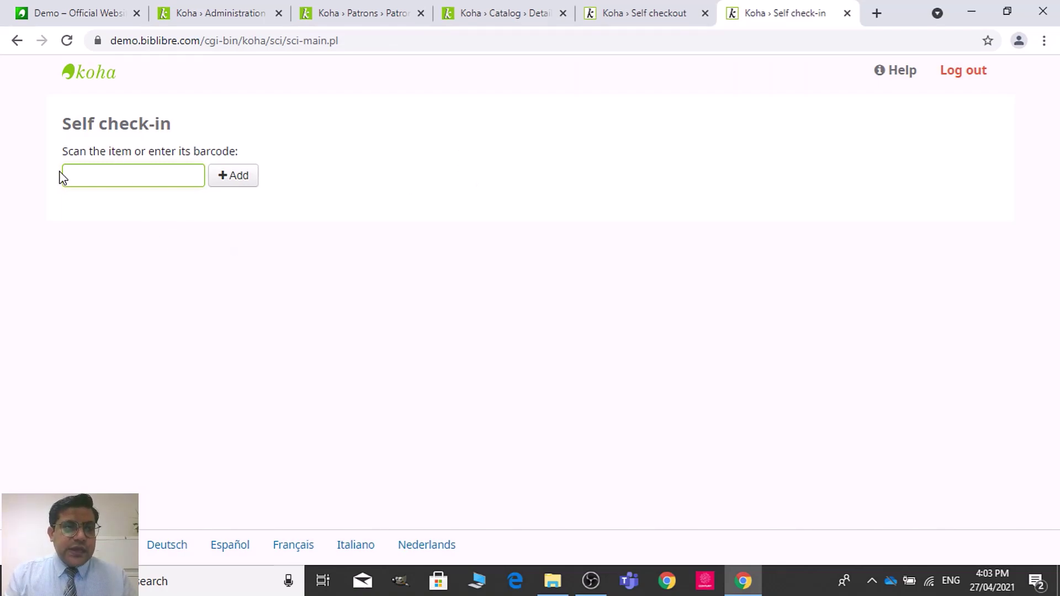
pyautogui.write('00519000100320')
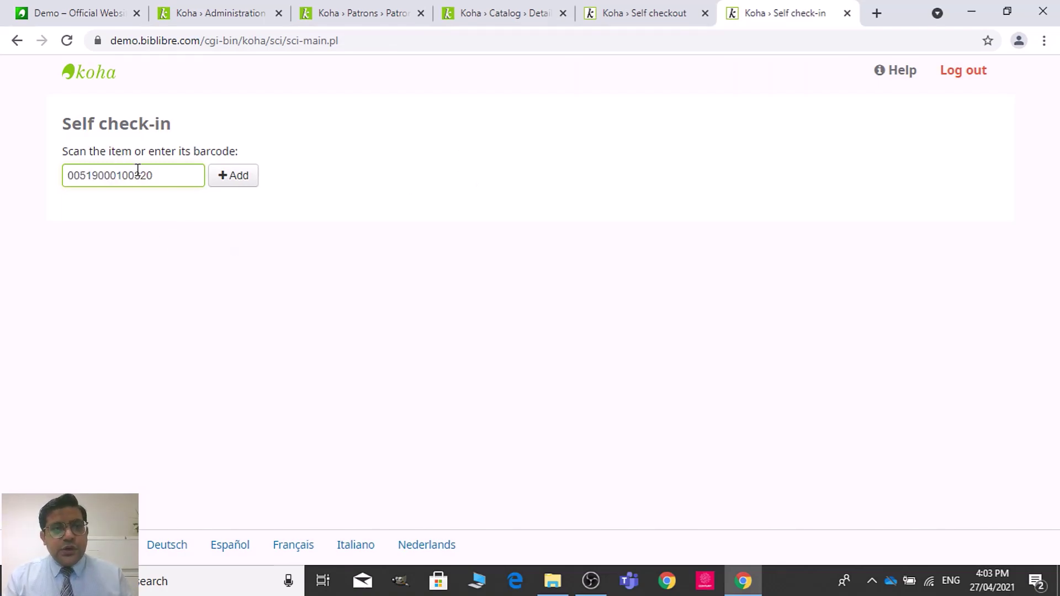
pyautogui.click(229, 180)
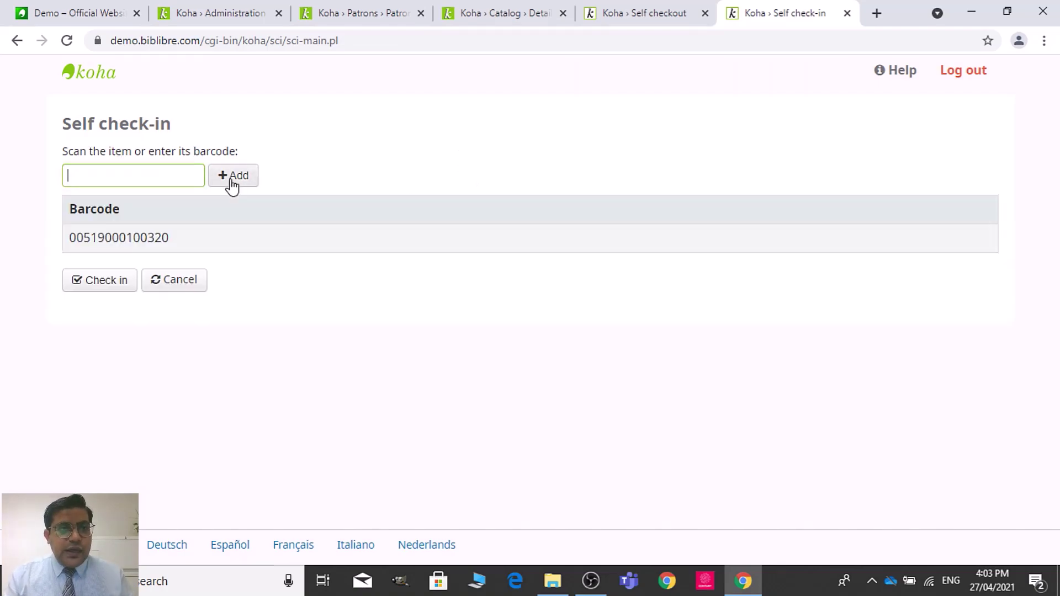
pyautogui.click(108, 281)
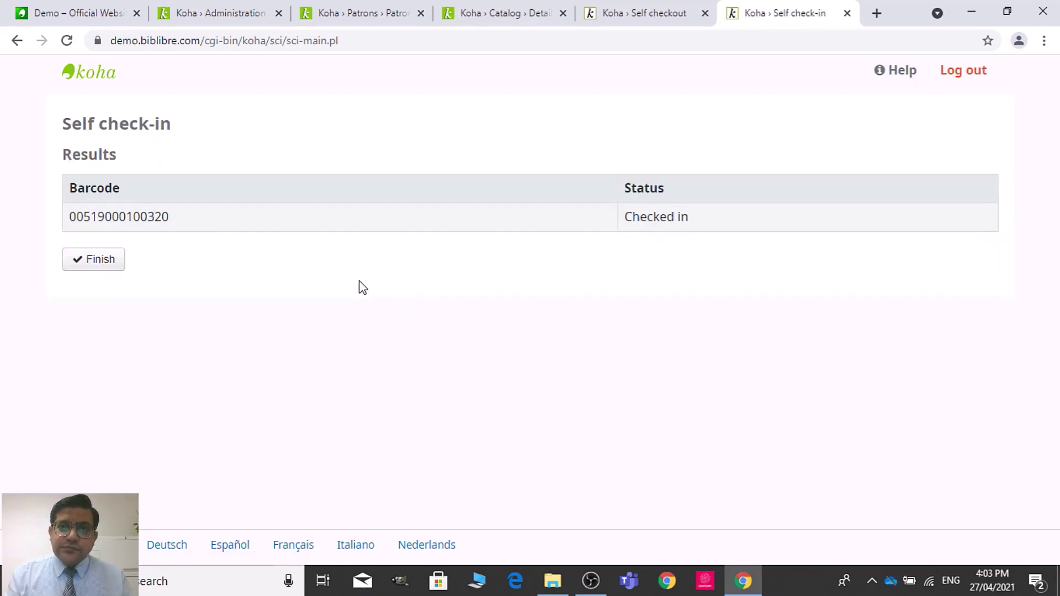
pyautogui.click(103, 269)
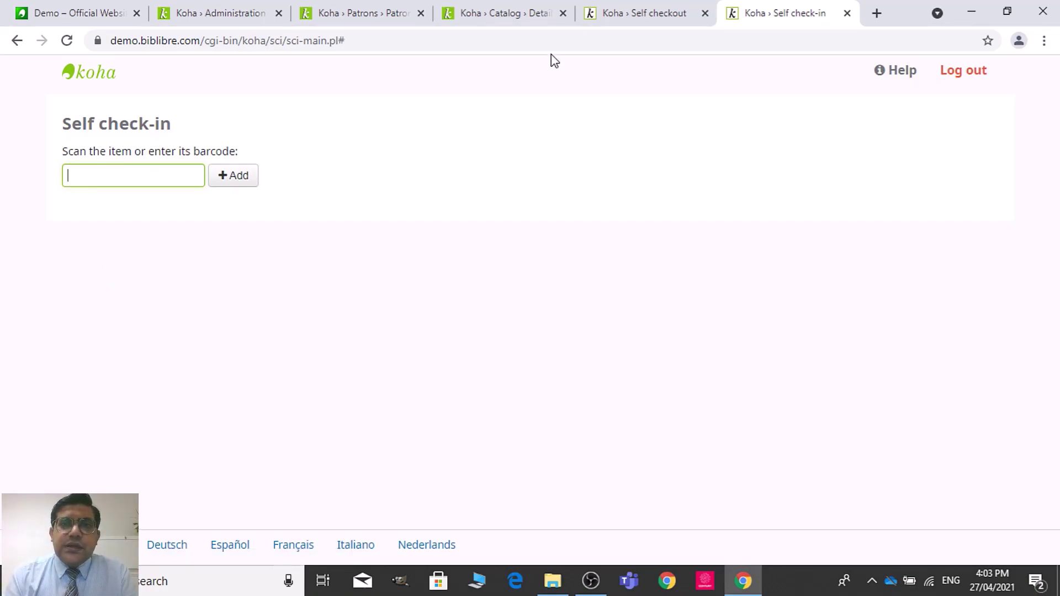
# Step: Look over the self checkout, book record and patron details tabs
pyautogui.click(637, 17)
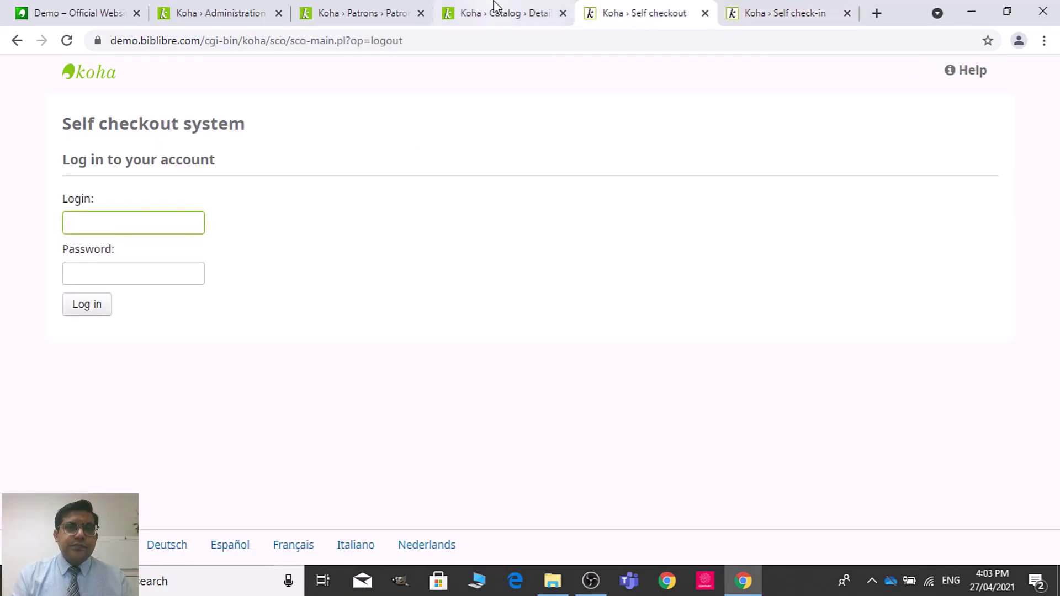
pyautogui.click(497, 16)
pyautogui.click(332, 13)
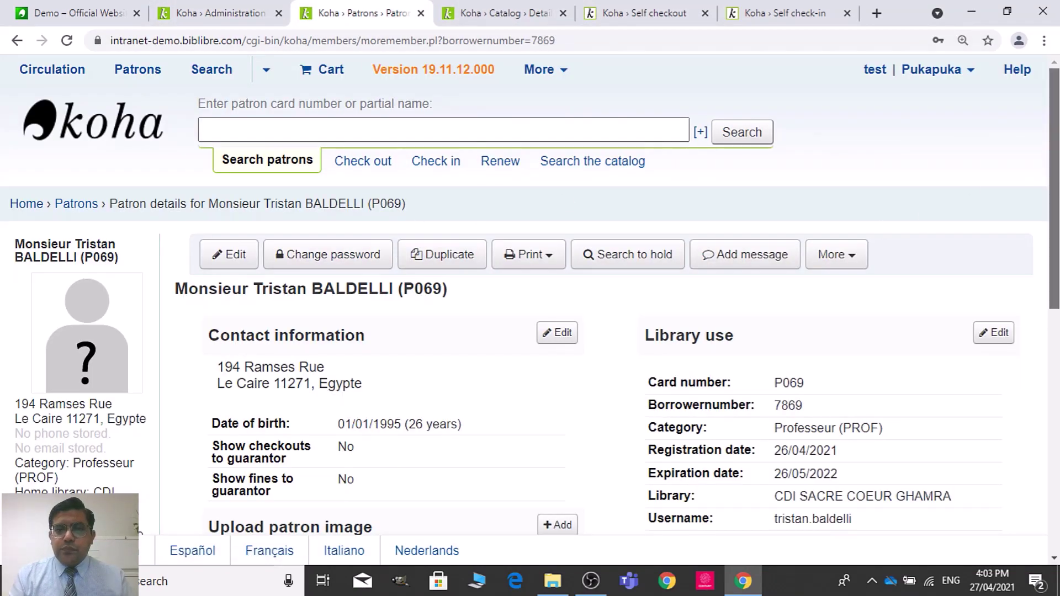
pyautogui.scroll(-1, 1048, 170)
pyautogui.click(467, 11)
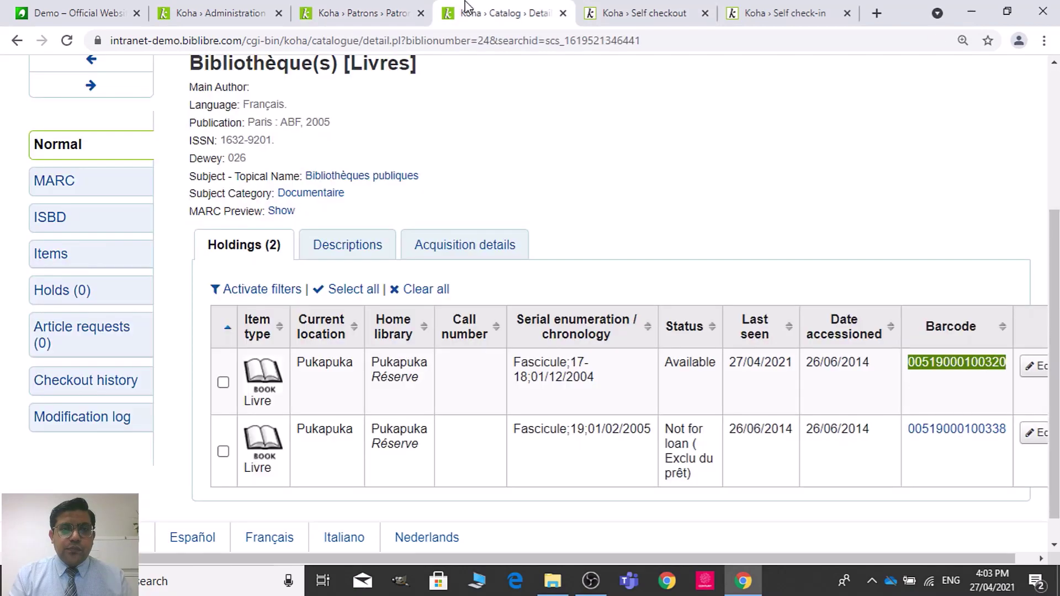
# Step: Expand and review the Self check-in module Circulation preferences, then collapse them
pyautogui.click(216, 7)
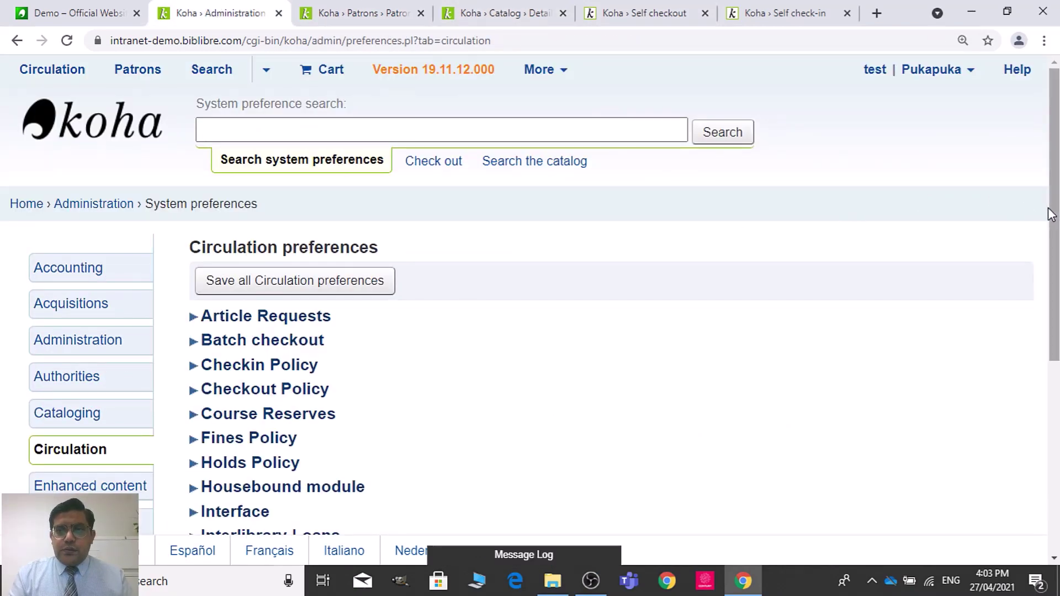
pyautogui.moveTo(1051, 215); pyautogui.dragTo(1050, 340)
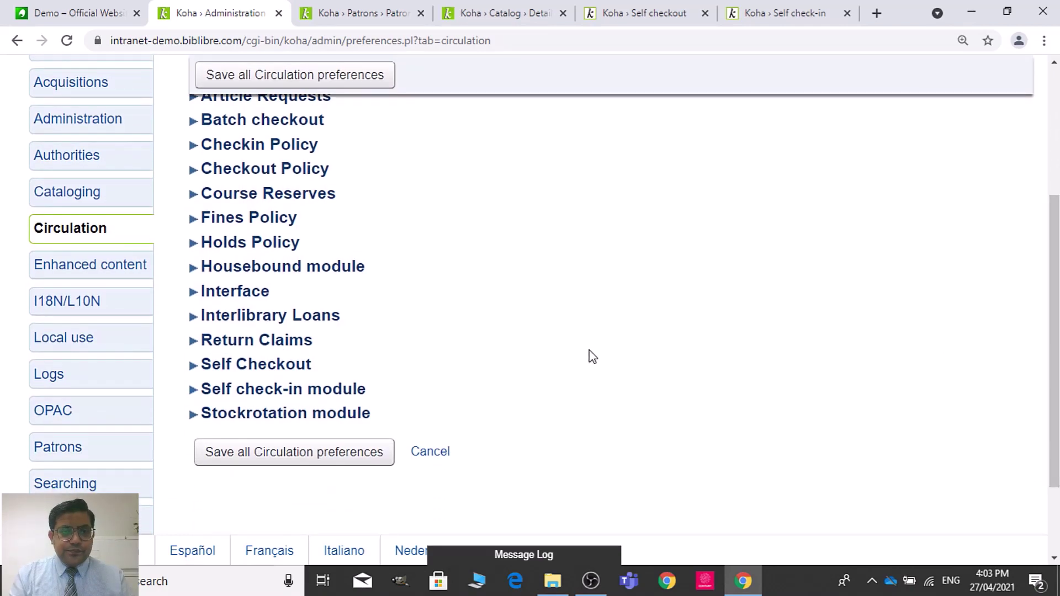
pyautogui.click(353, 393)
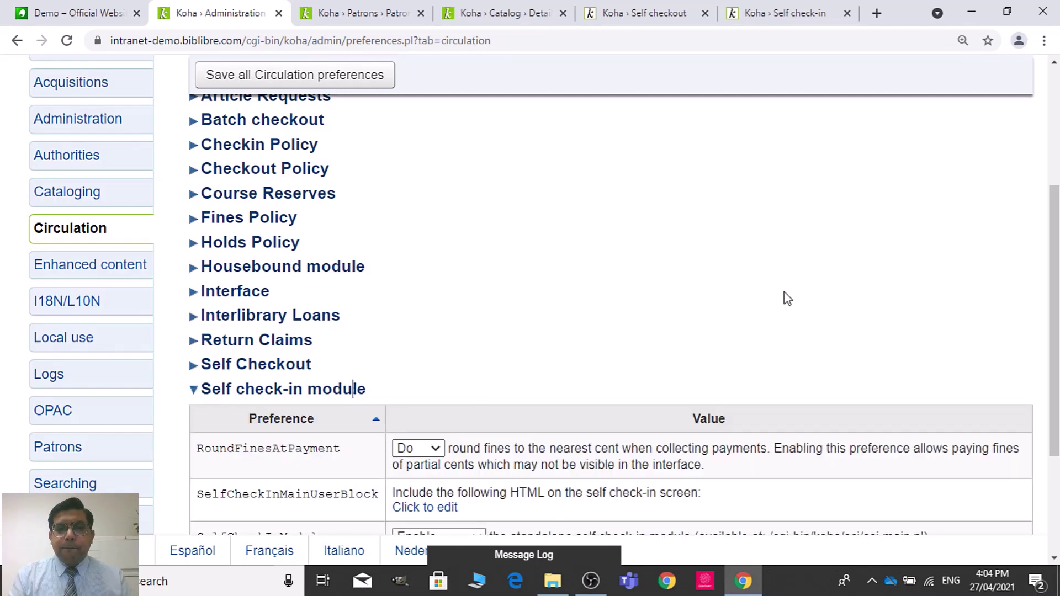
pyautogui.scroll(-3, 353, 209)
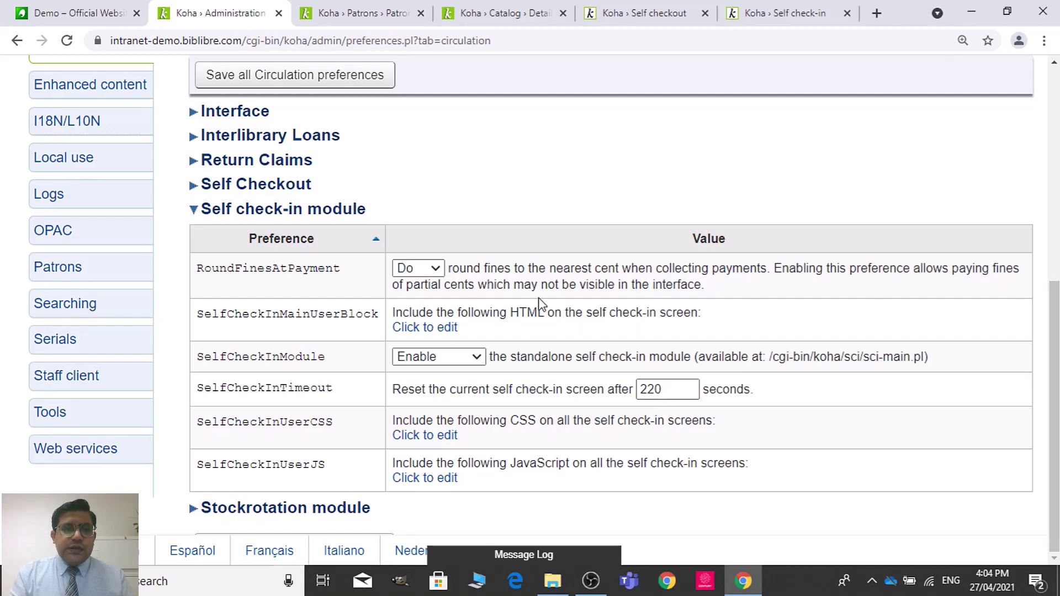
pyautogui.click(356, 208)
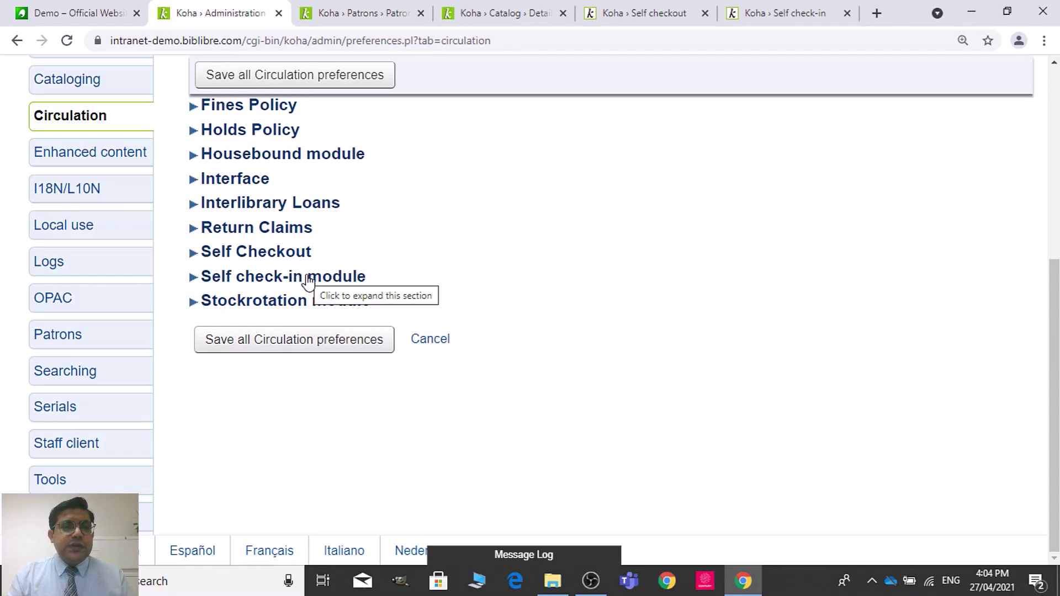
pyautogui.click(652, 6)
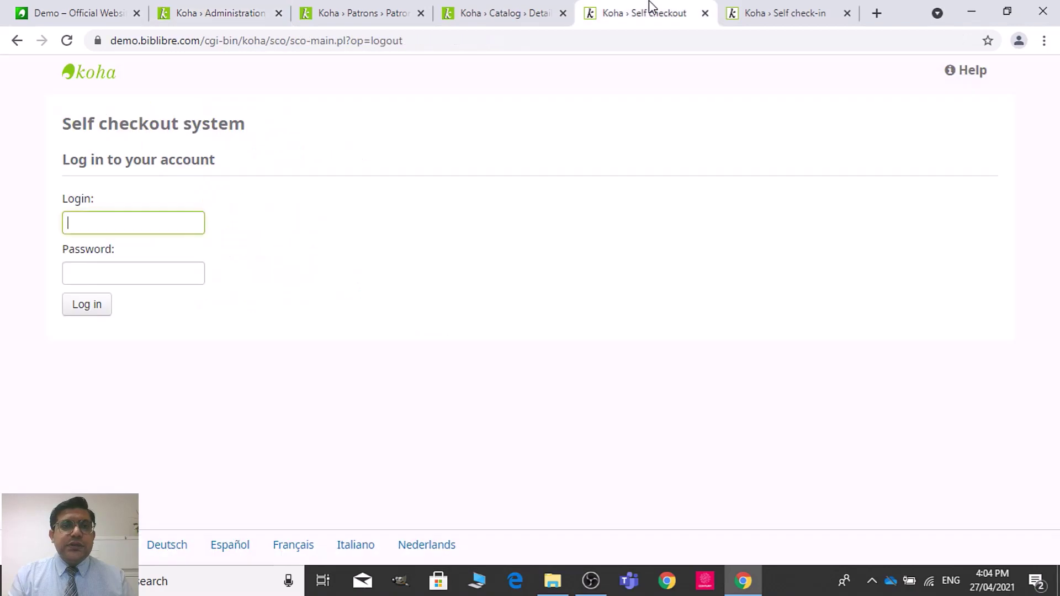
# Step: Log out of self check-in, close the self checkout and OPAC tabs, and return to Circulation preferences
pyautogui.click(823, 12)
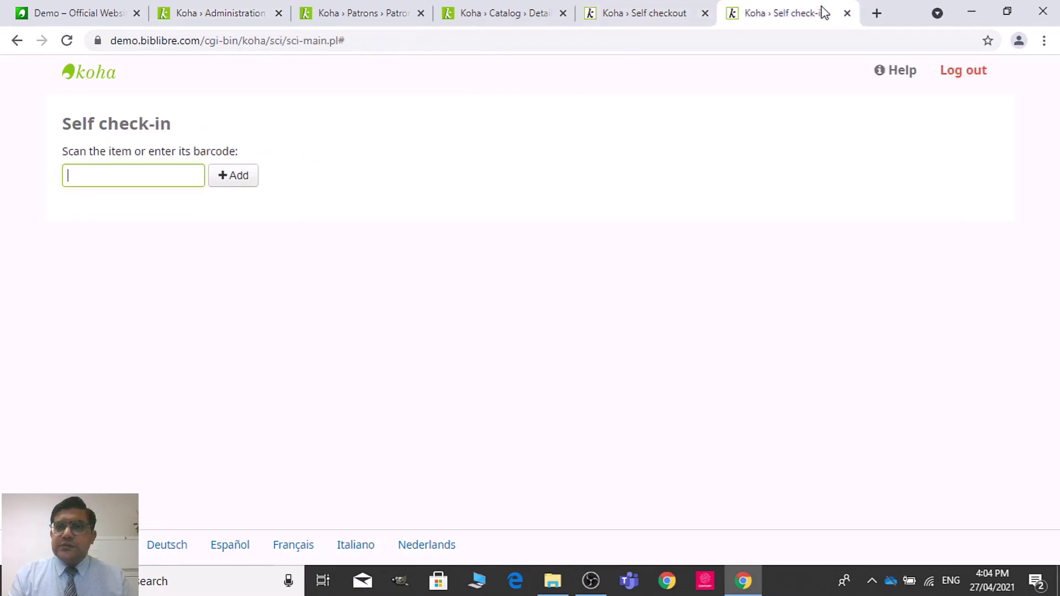
pyautogui.click(967, 73)
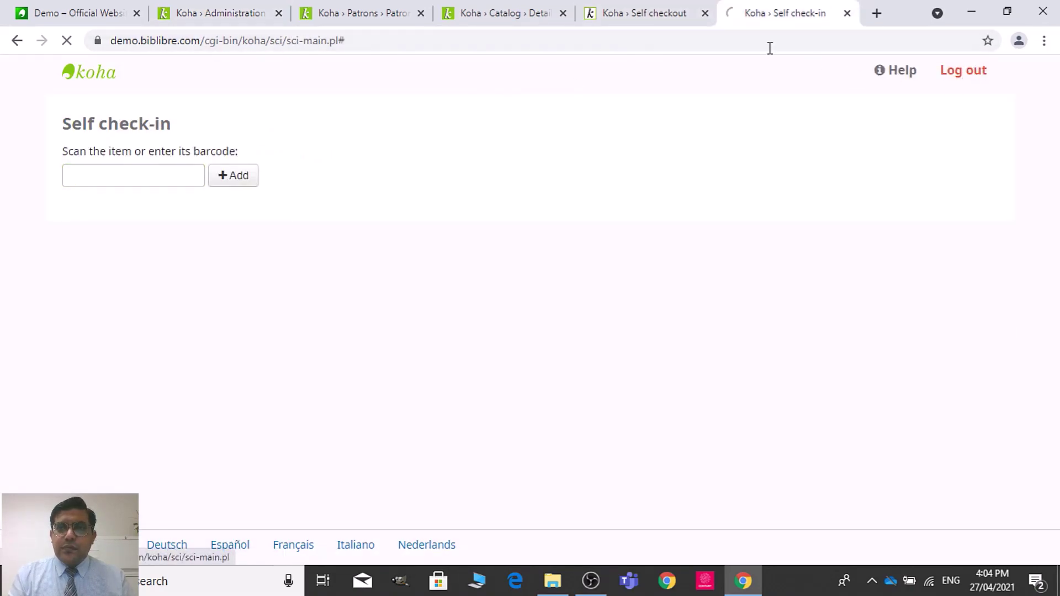
pyautogui.click(706, 13)
pyautogui.click(706, 13)
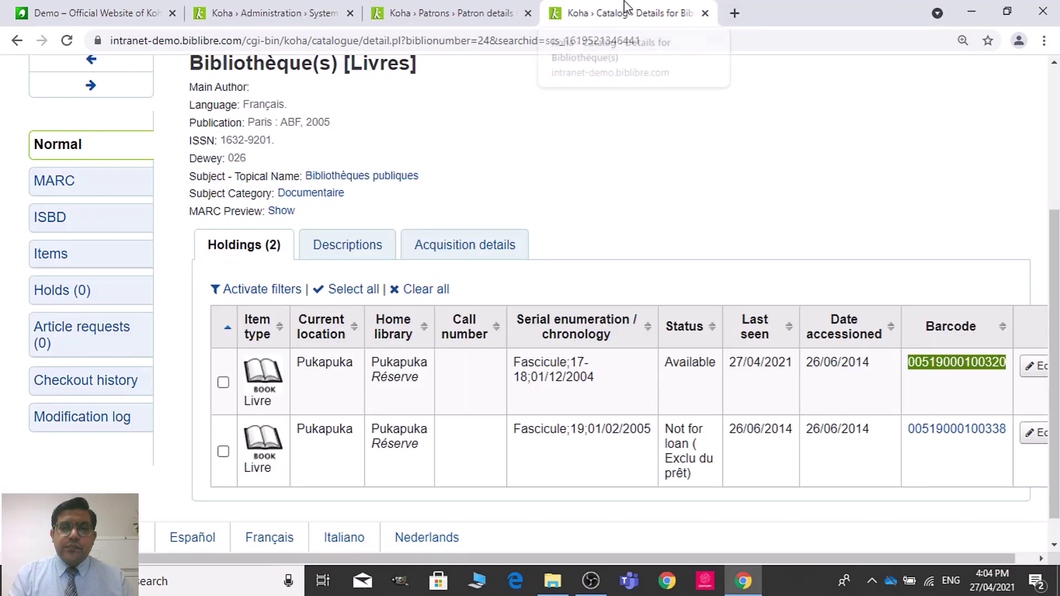
pyautogui.click(321, 11)
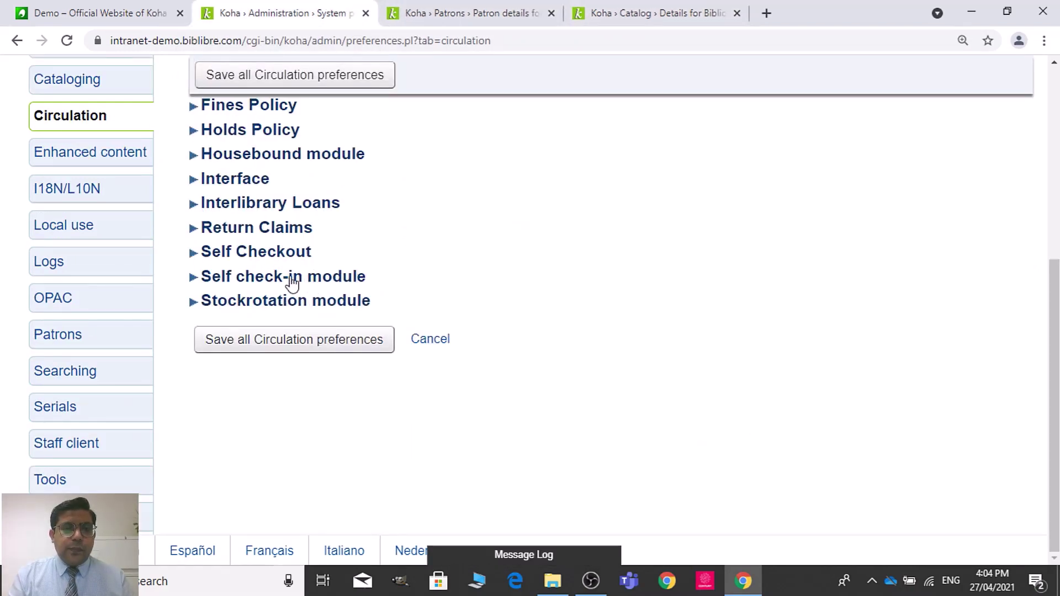
# Step: Set AutoSelfCheckAllowed to Allow, enter the auto-login staff ID and password, and save
pyautogui.click(285, 252)
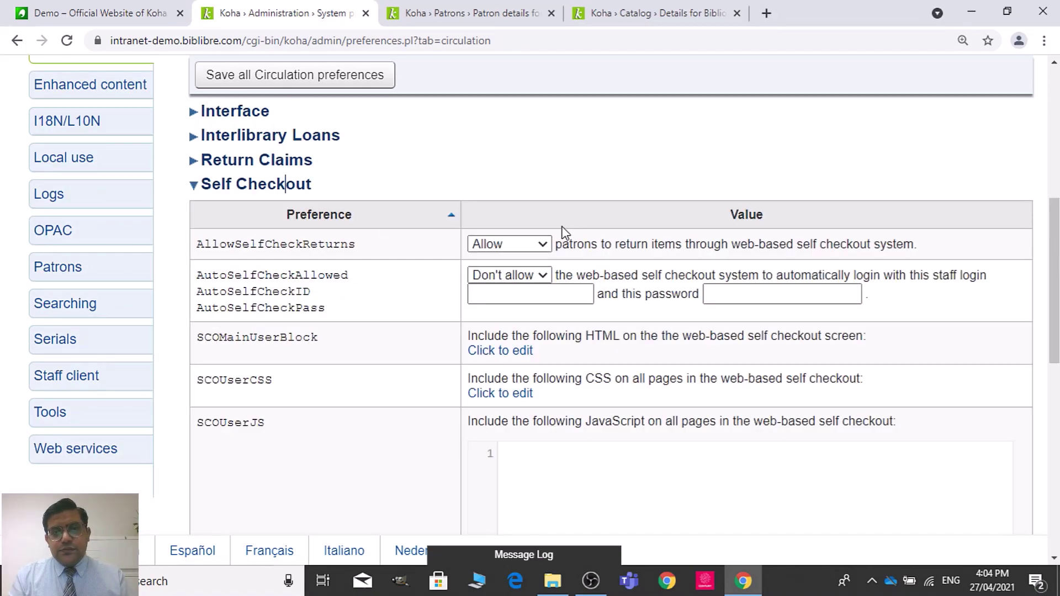
pyautogui.click(530, 275)
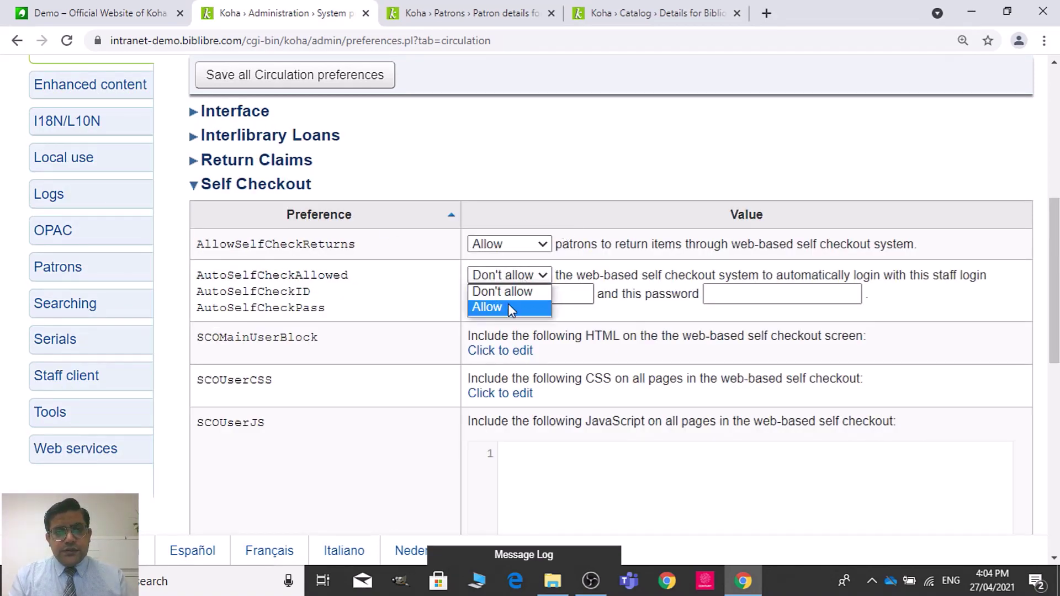
pyautogui.click(508, 307)
pyautogui.click(520, 296)
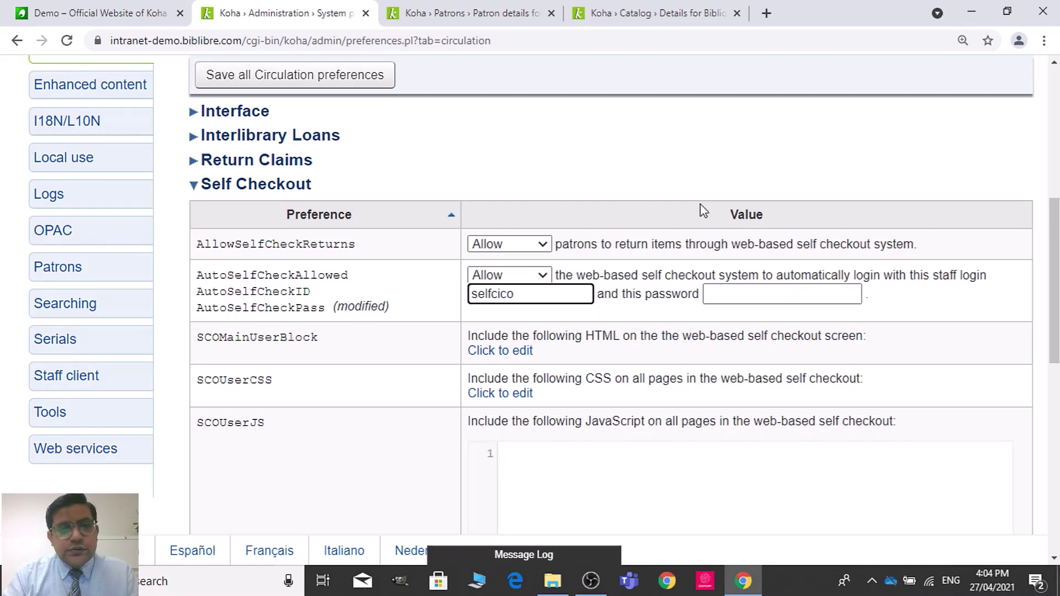
pyautogui.press('Tab')
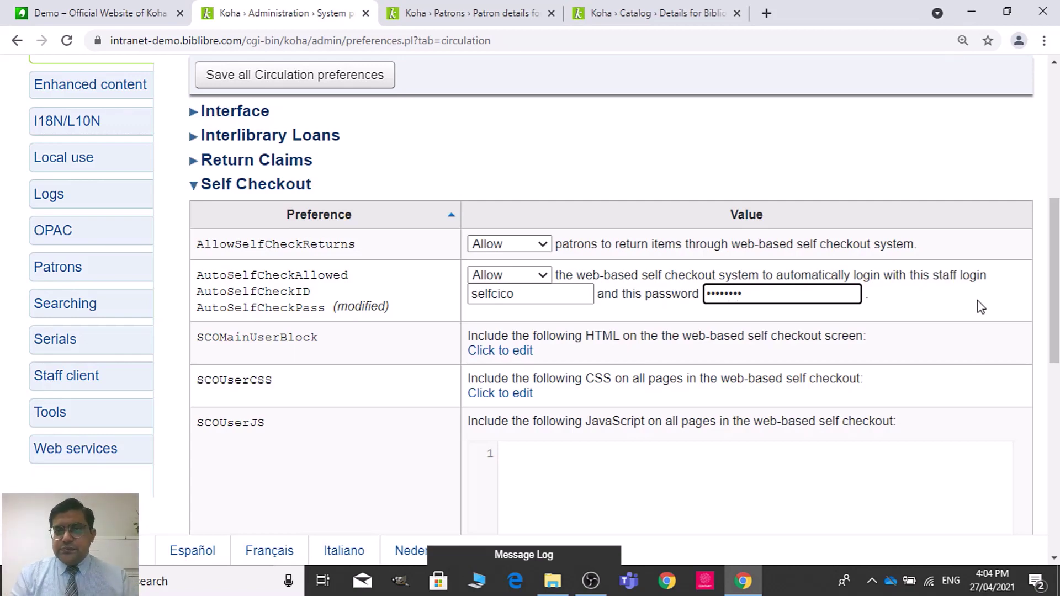
pyautogui.click(302, 81)
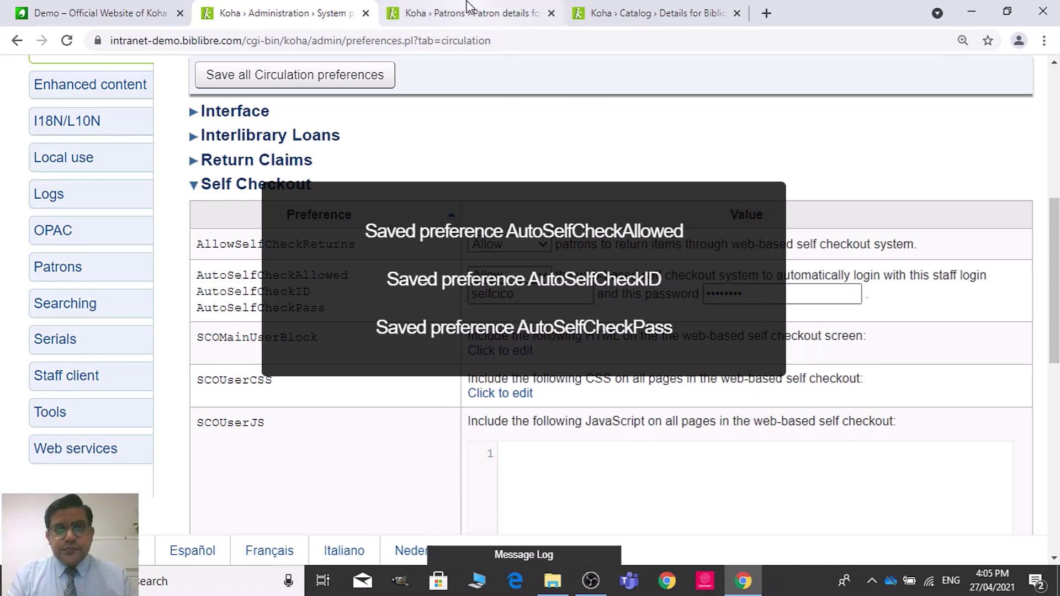
pyautogui.click(78, 8)
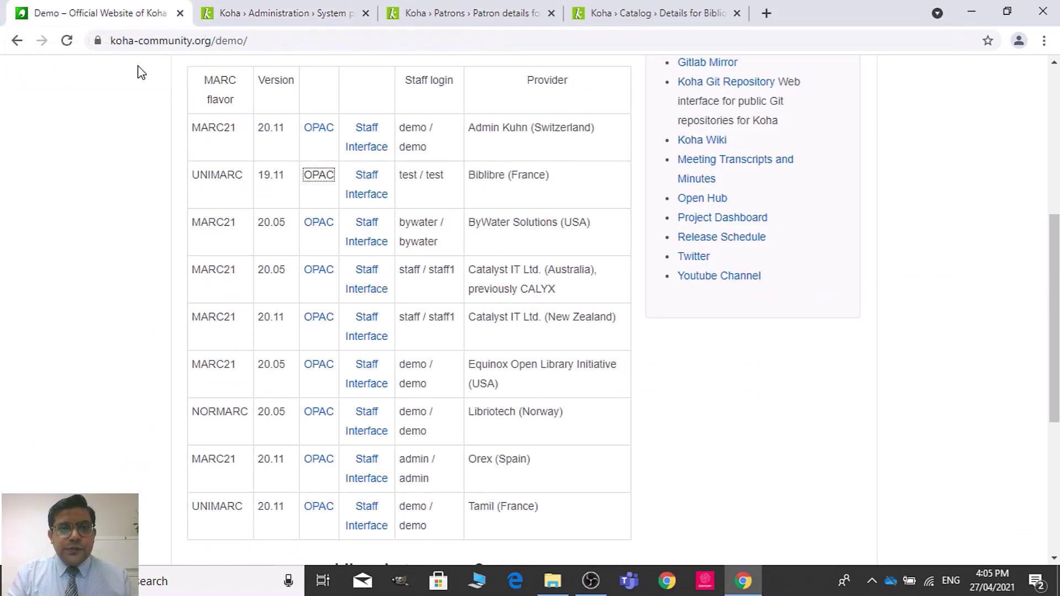
# Step: Open the UNIMARC 19.11 demo public catalog and copy the WebBasedSelfCheck address path
pyautogui.click(312, 178)
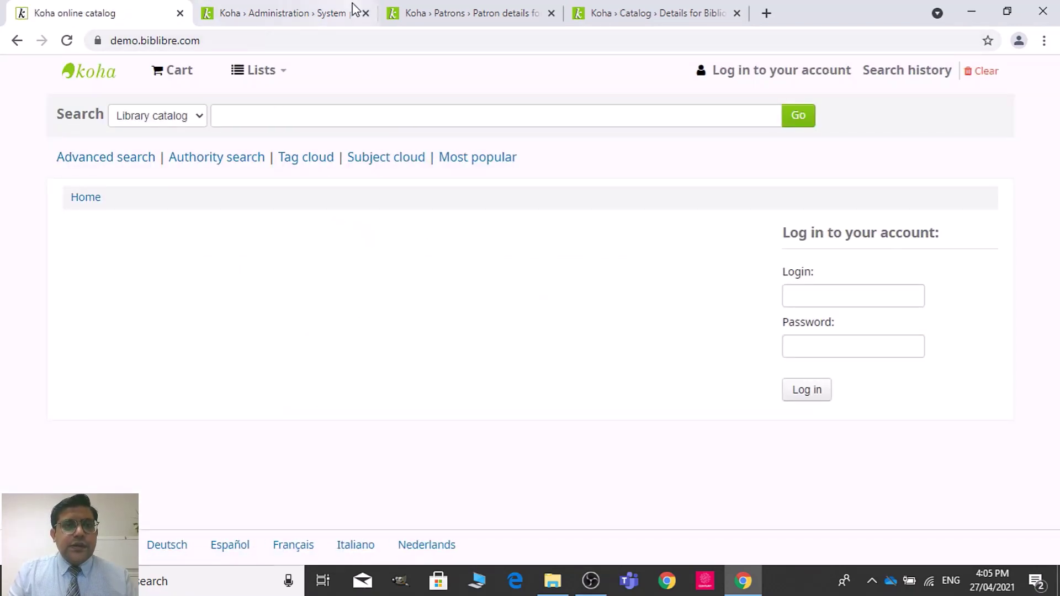
pyautogui.click(319, 7)
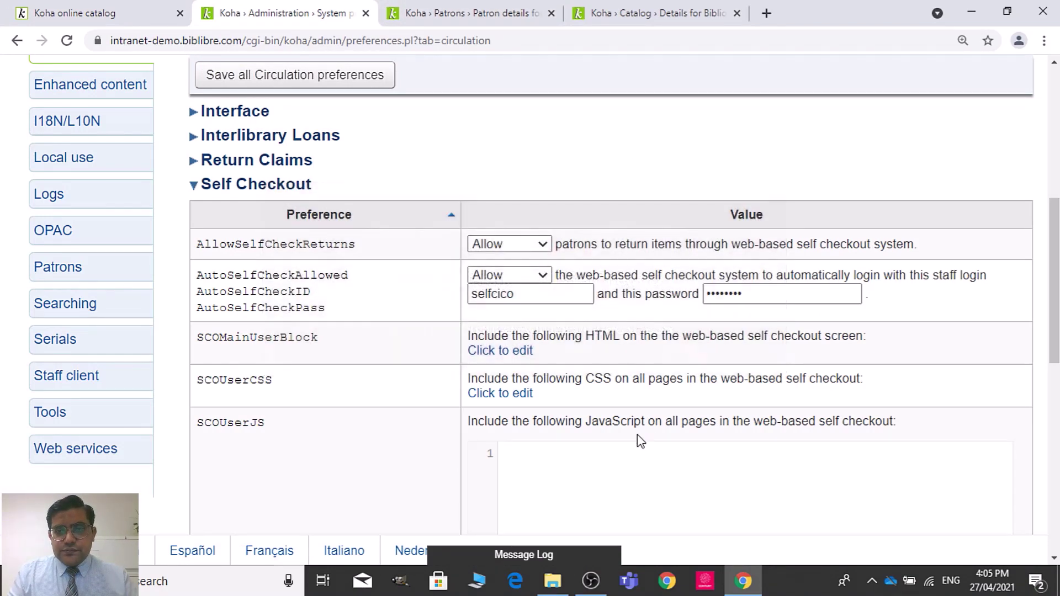
pyautogui.moveTo(1054, 287); pyautogui.dragTo(1054, 471)
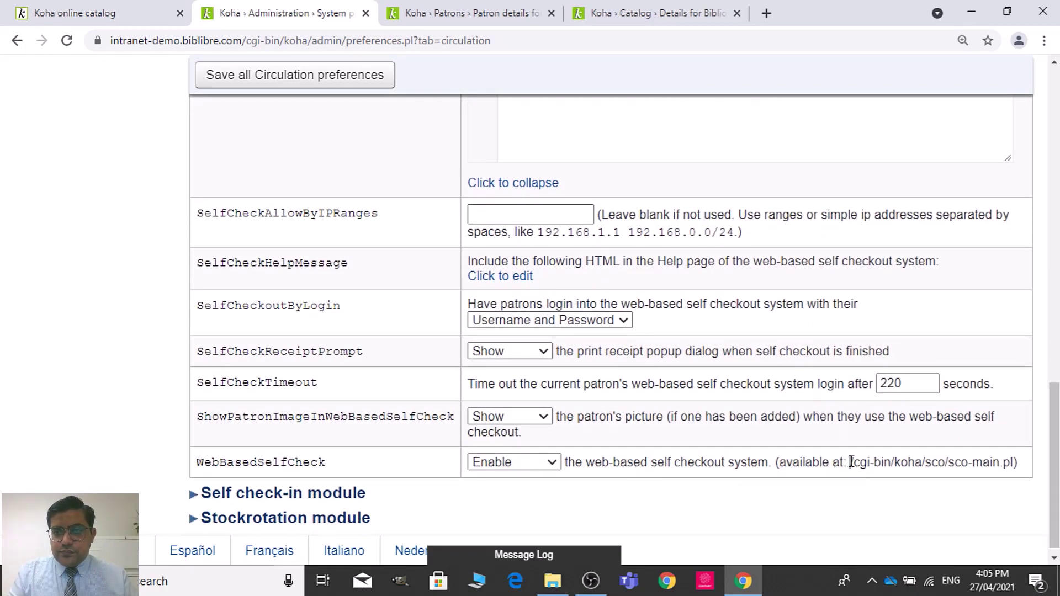
pyautogui.moveTo(851, 462); pyautogui.dragTo(1016, 474)
pyautogui.hotkey('ctrl', 'c')
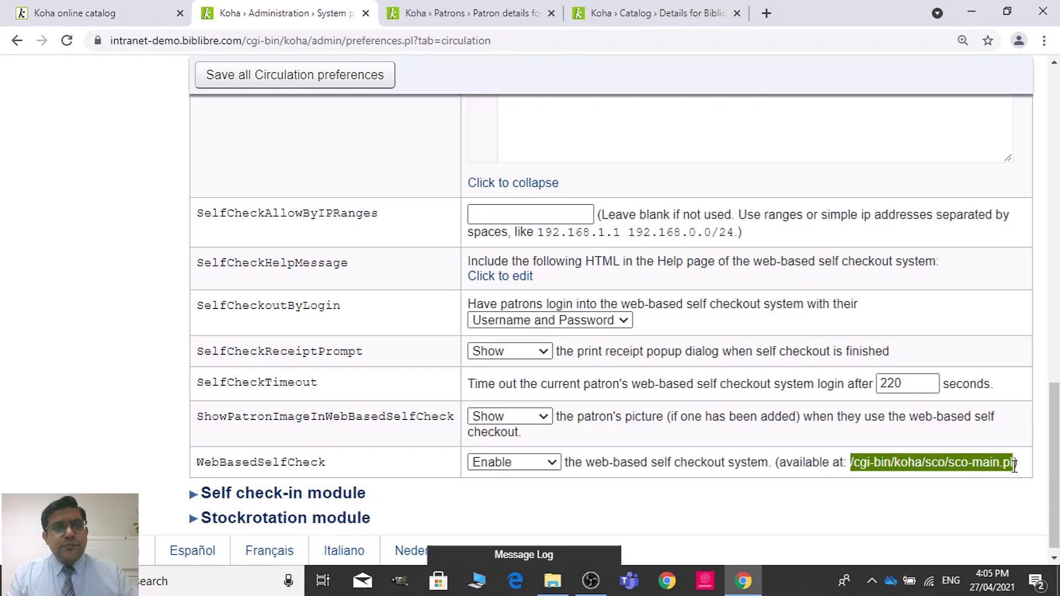
# Step: Append /cgi-bin/koha/sco/sco-main.pl to the OPAC address to load self checkout
pyautogui.click(486, 13)
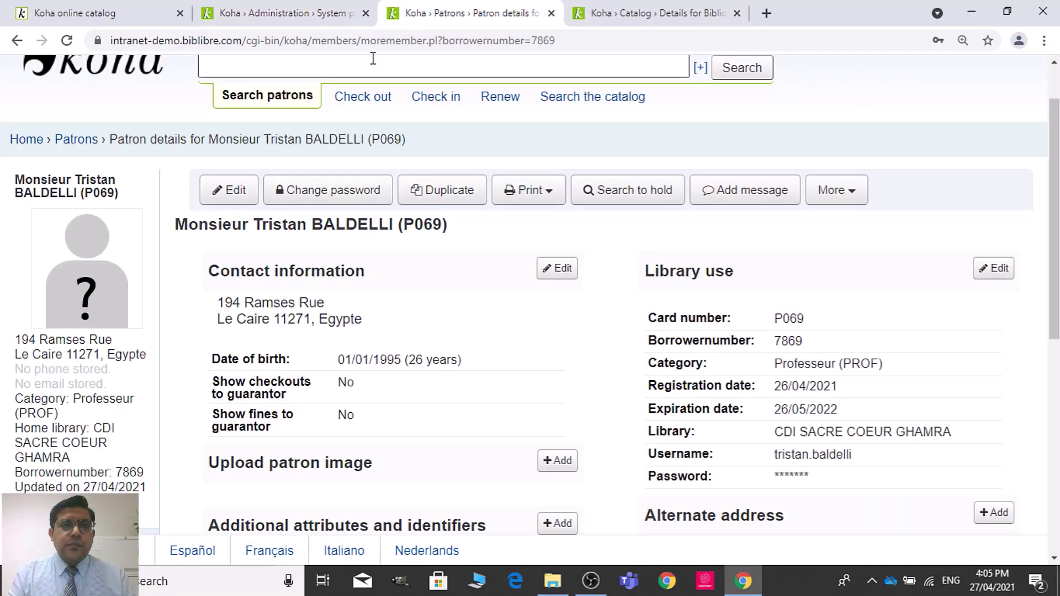
pyautogui.click(603, 15)
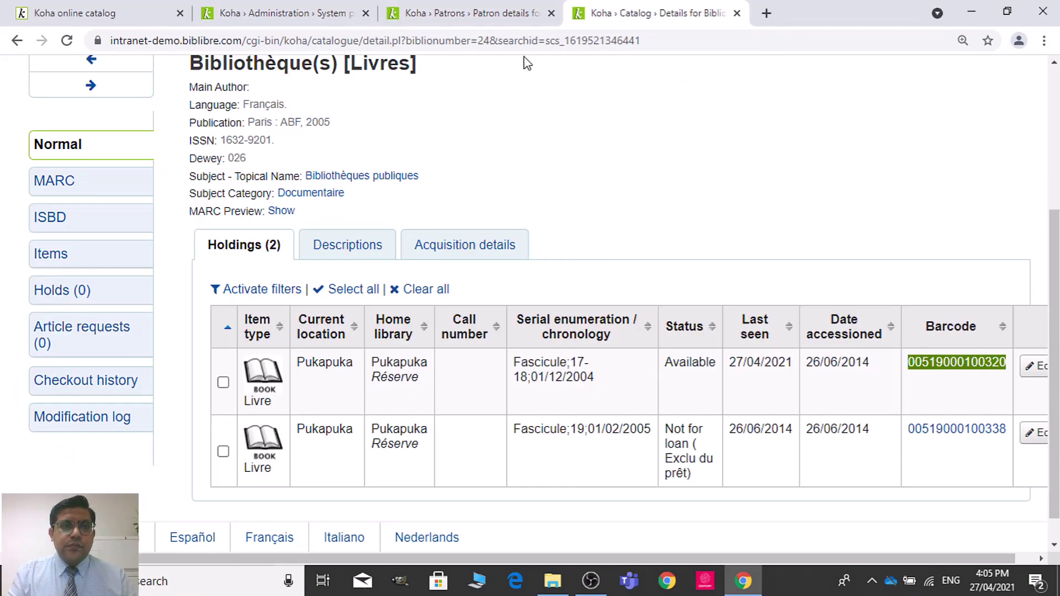
pyautogui.click(121, 11)
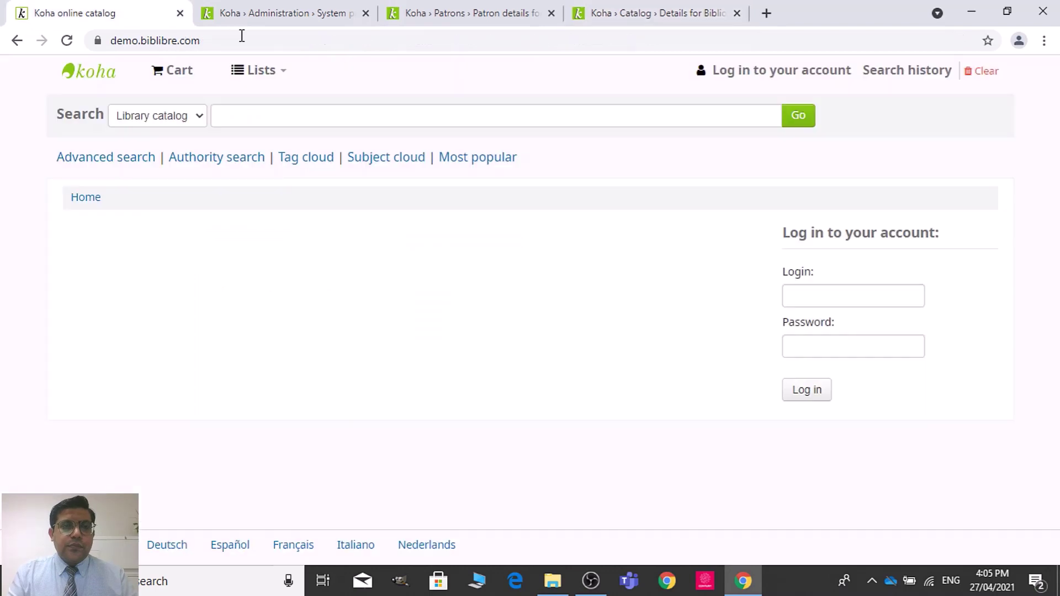
pyautogui.click(293, 43)
pyautogui.click(293, 43)
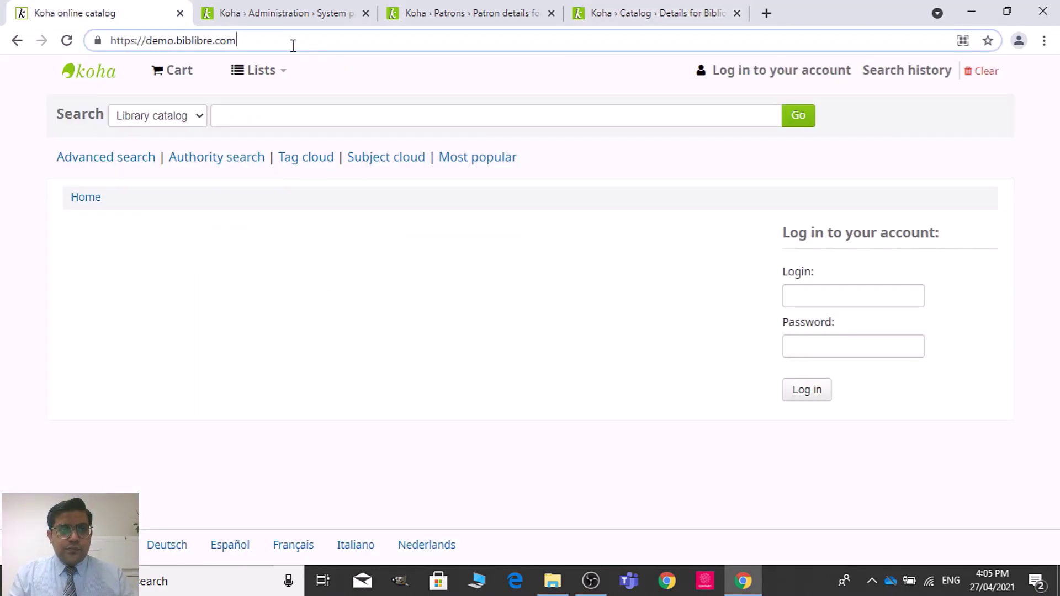
pyautogui.hotkey('ctrl', 'v')
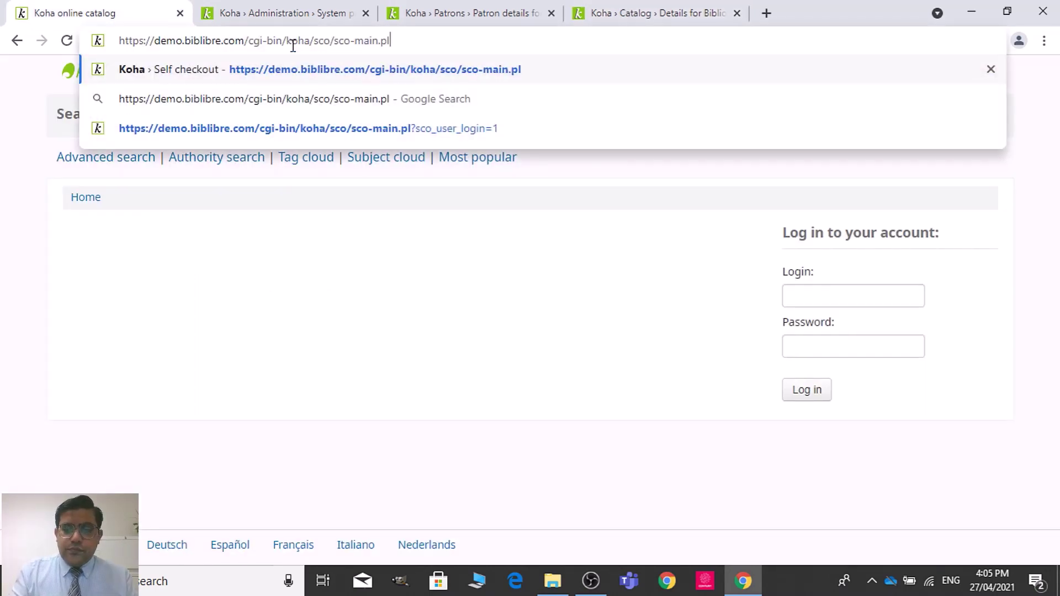
pyautogui.press('Return')
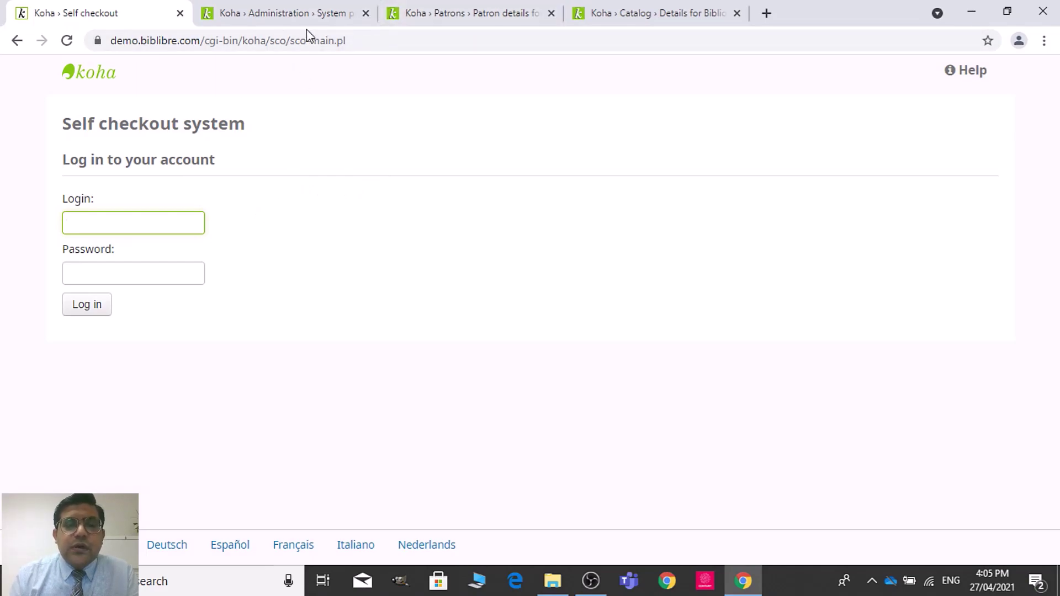
pyautogui.click(333, 7)
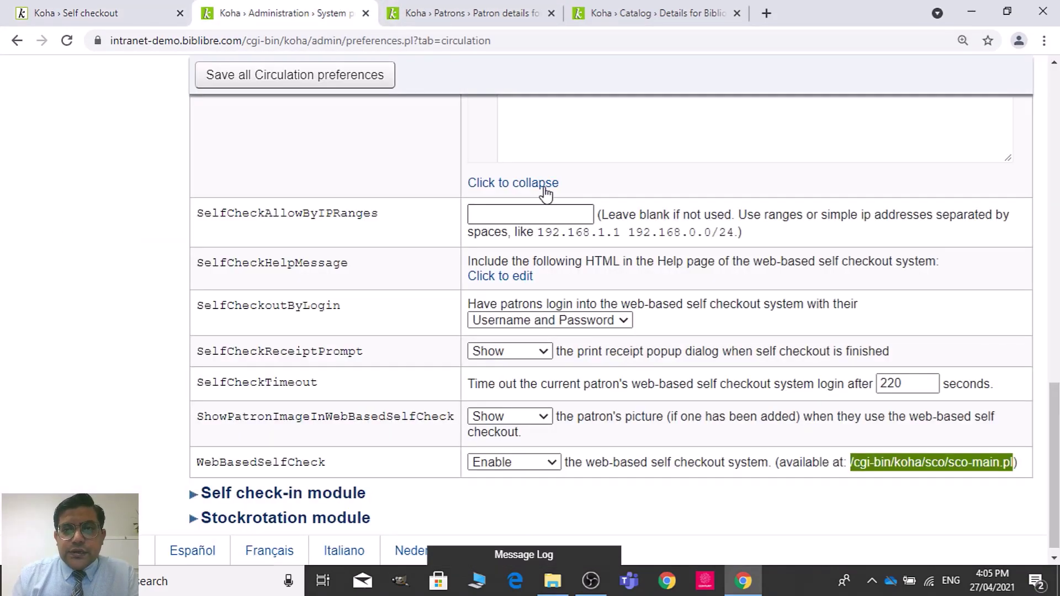
pyautogui.moveTo(1055, 402); pyautogui.dragTo(1055, 298)
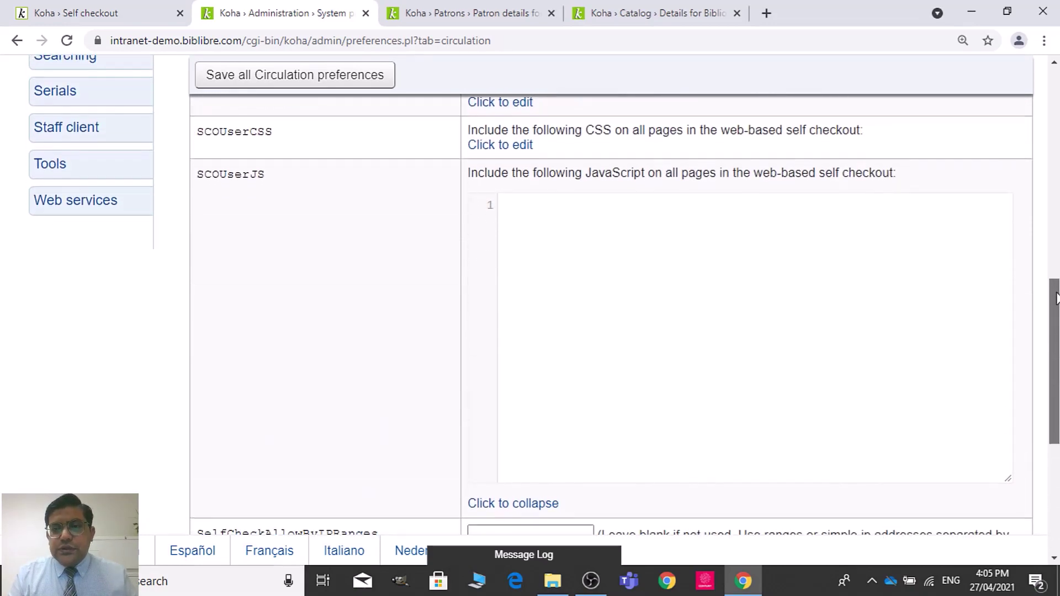
pyautogui.click(558, 503)
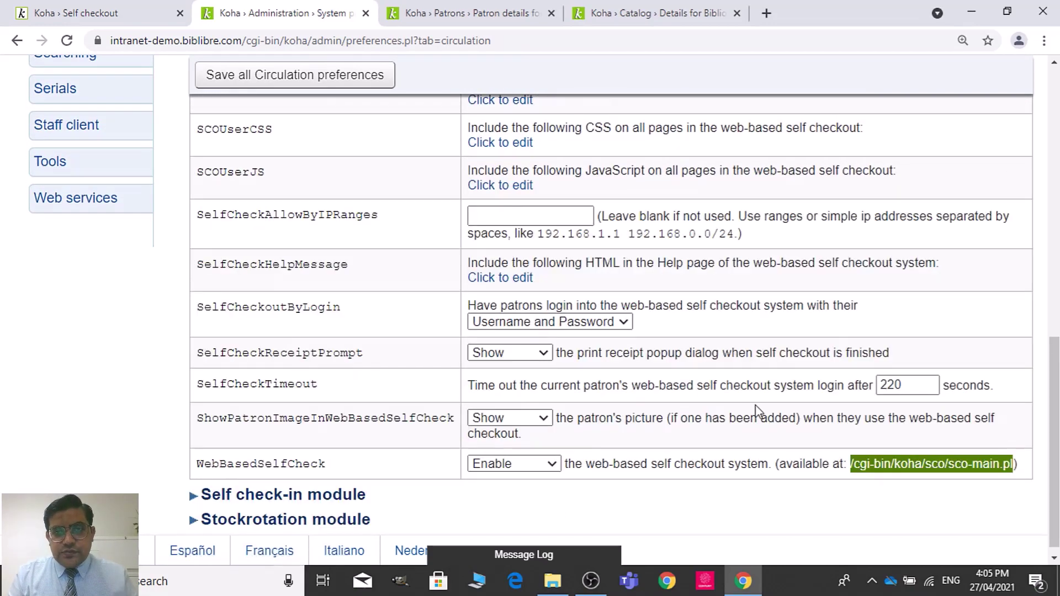
pyautogui.moveTo(1054, 436); pyautogui.dragTo(1055, 350)
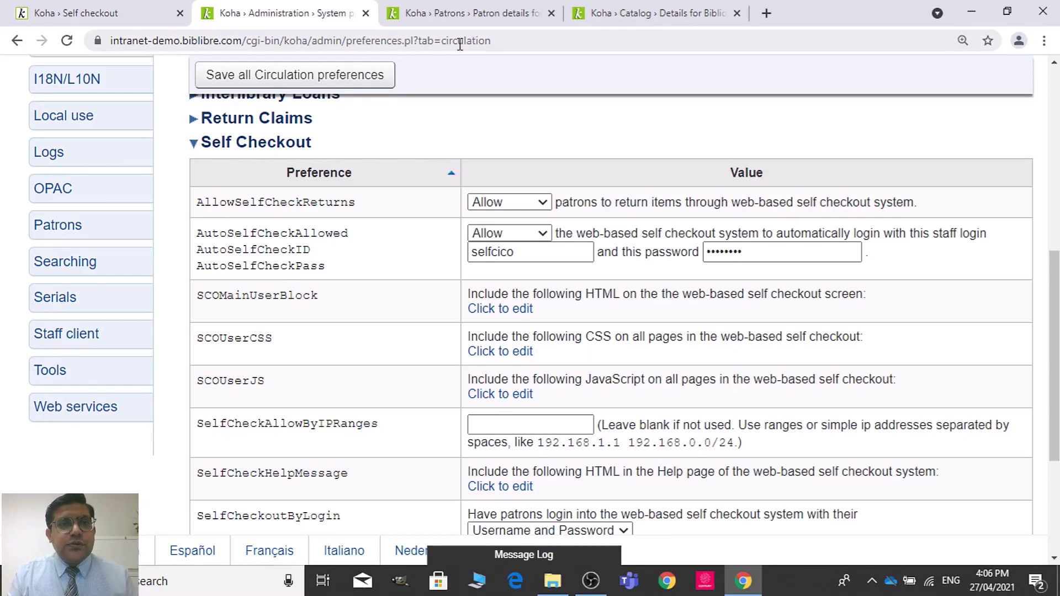
pyautogui.click(306, 74)
pyautogui.click(436, 10)
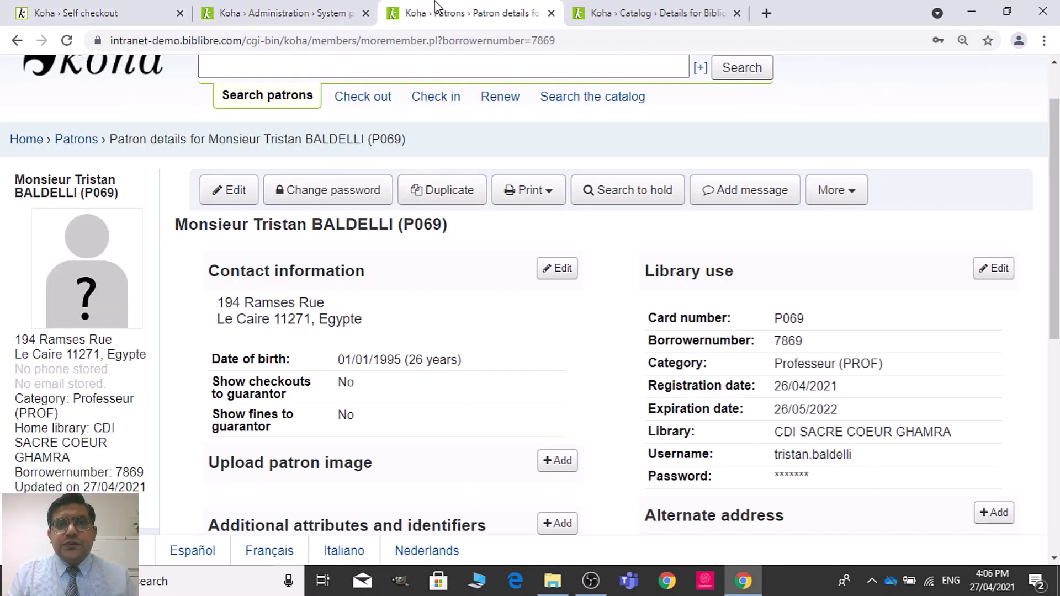
pyautogui.click(251, 10)
pyautogui.click(90, 7)
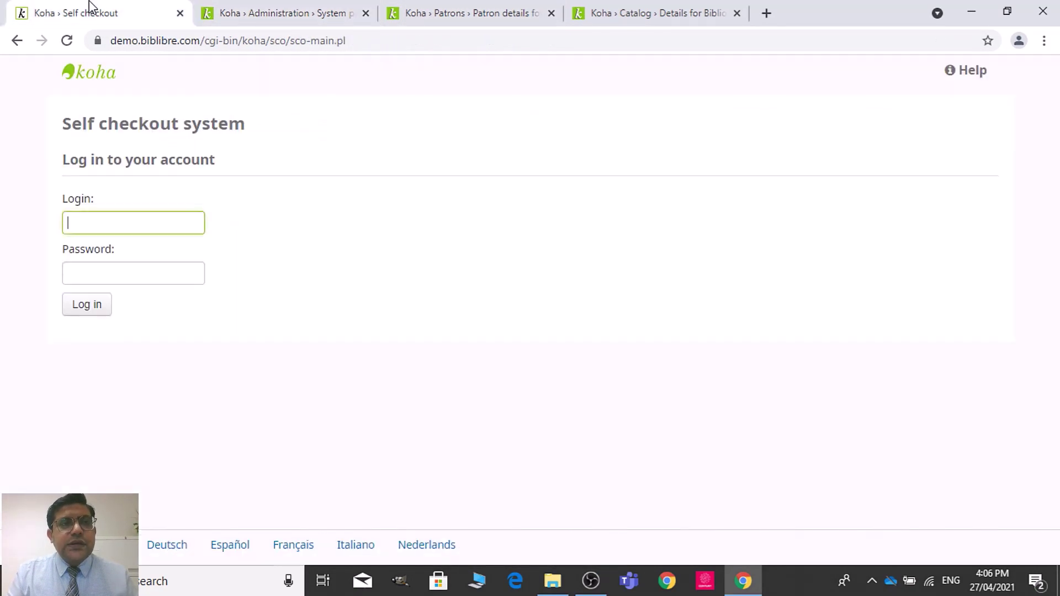